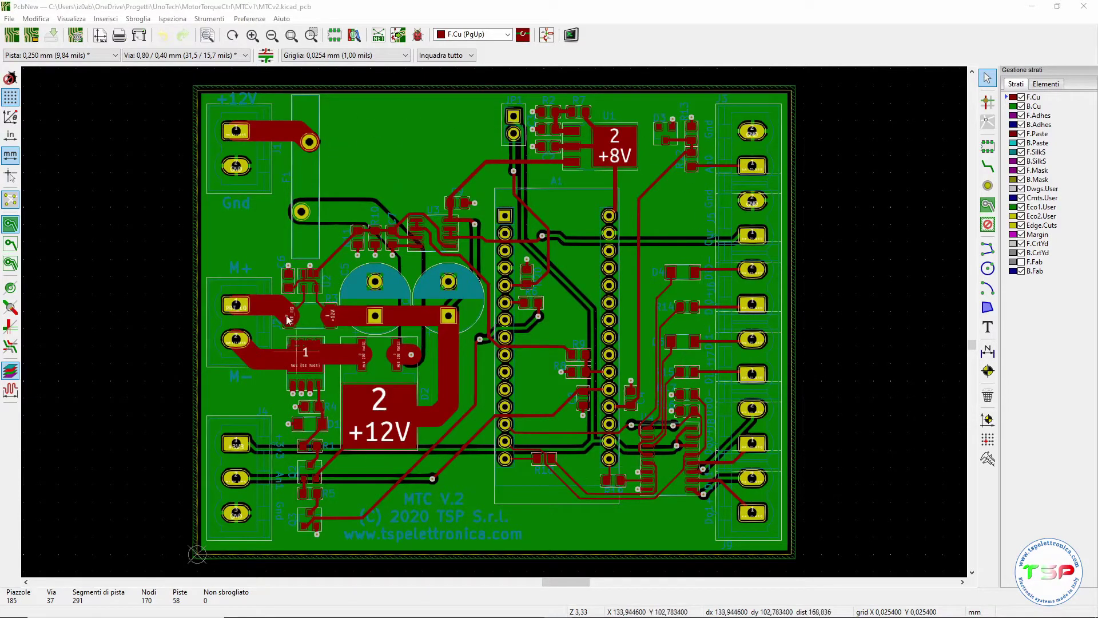
- Orbit the MTC V.2 board in the 3D viewer to inspect its copper underside and component side, then close it
click(69, 19)
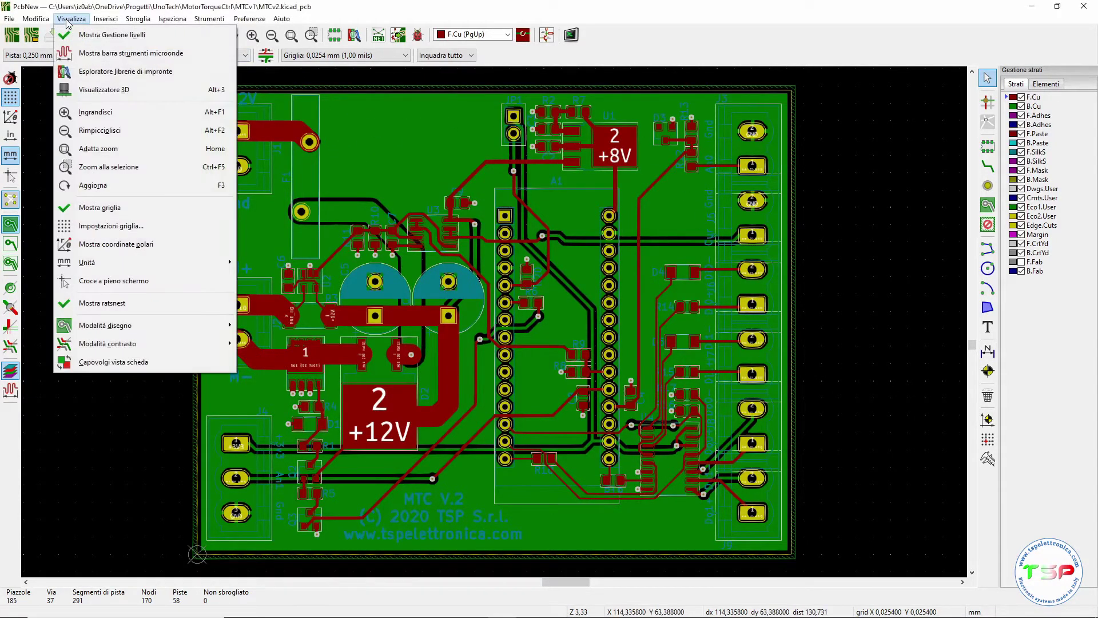
click(100, 90)
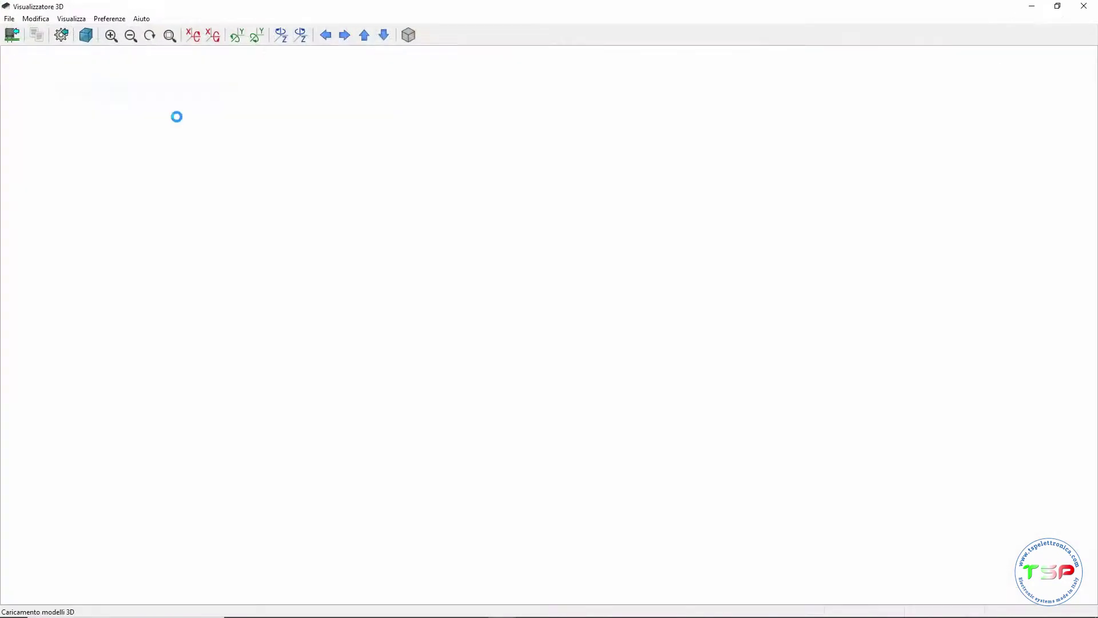
mouse_move(546, 383)
mouse_down()
mouse_move(402, 279)
mouse_move(548, 328)
mouse_up()
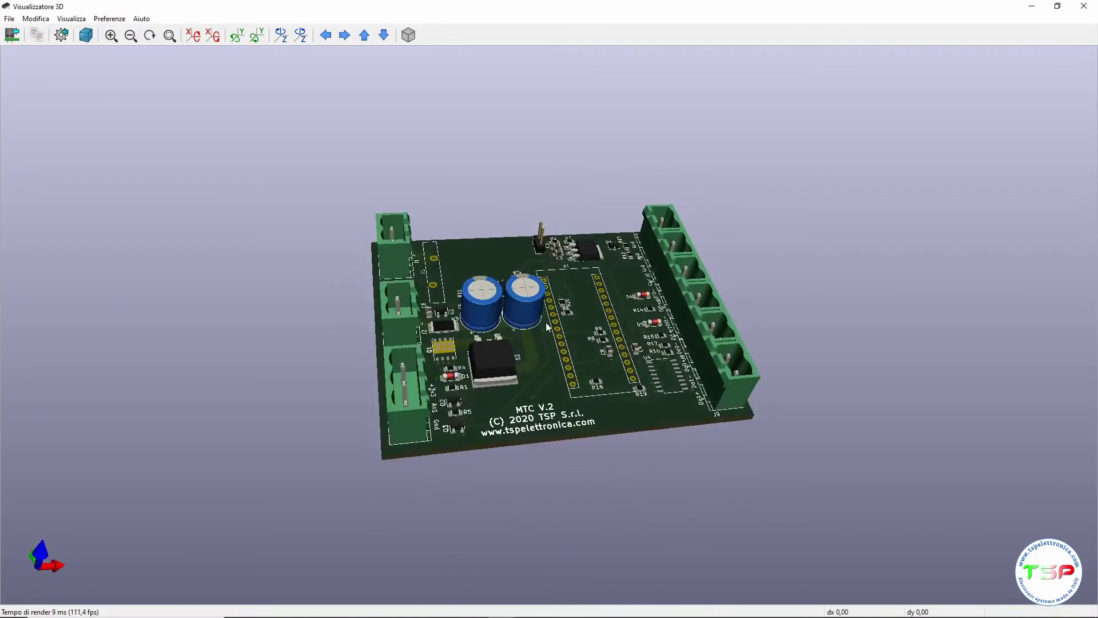
mouse_move(673, 364)
mouse_down()
mouse_move(398, 405)
mouse_move(602, 384)
mouse_move(526, 251)
mouse_move(343, 225)
mouse_up()
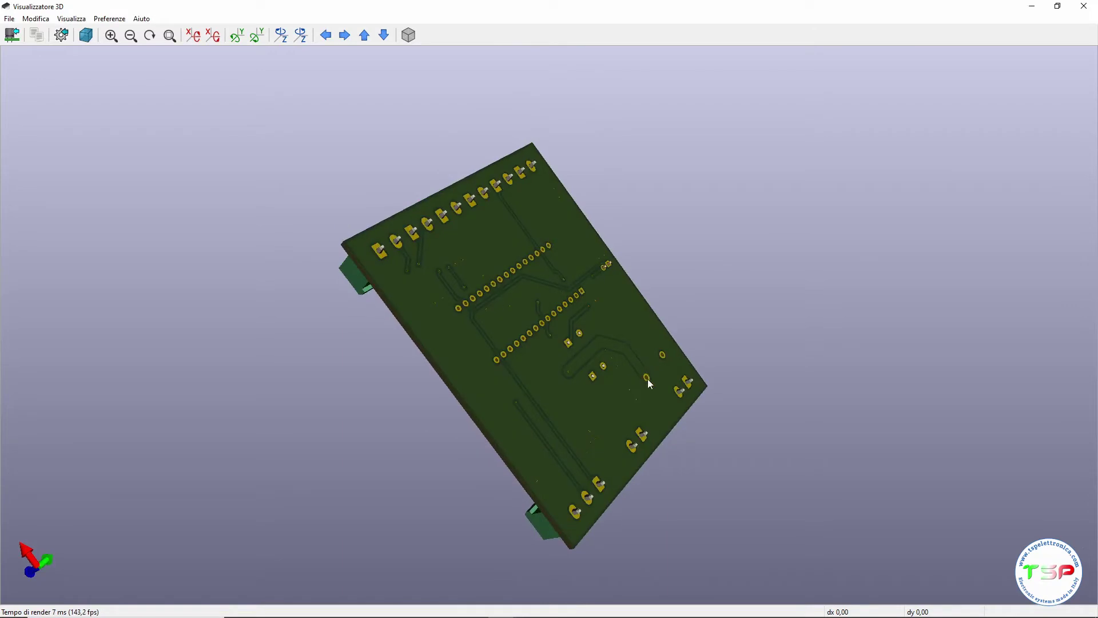
drag(647, 378, 504, 434)
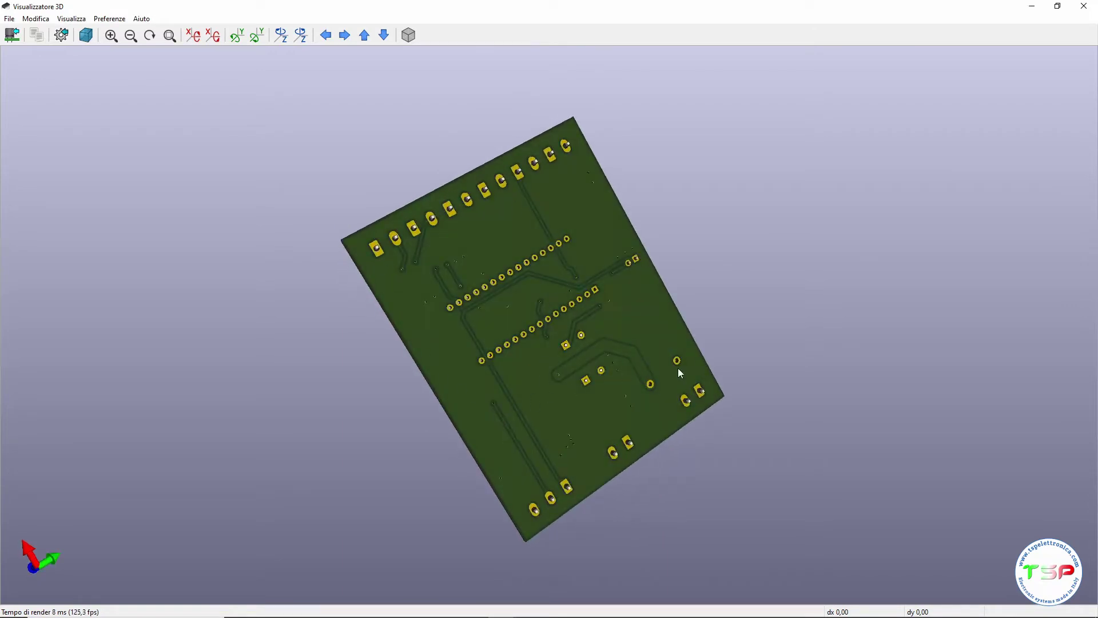
mouse_move(680, 373)
mouse_down()
mouse_move(500, 321)
mouse_move(606, 260)
mouse_move(575, 355)
mouse_move(626, 394)
mouse_move(650, 350)
mouse_move(526, 400)
mouse_move(573, 284)
mouse_move(409, 385)
mouse_move(530, 339)
mouse_up()
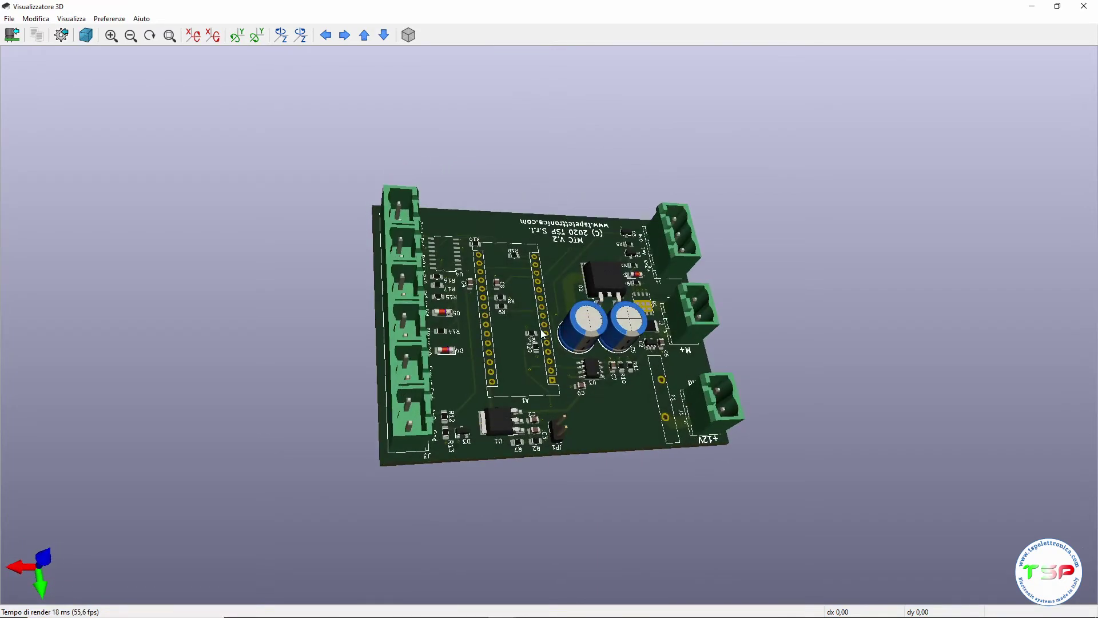
drag(725, 254, 576, 266)
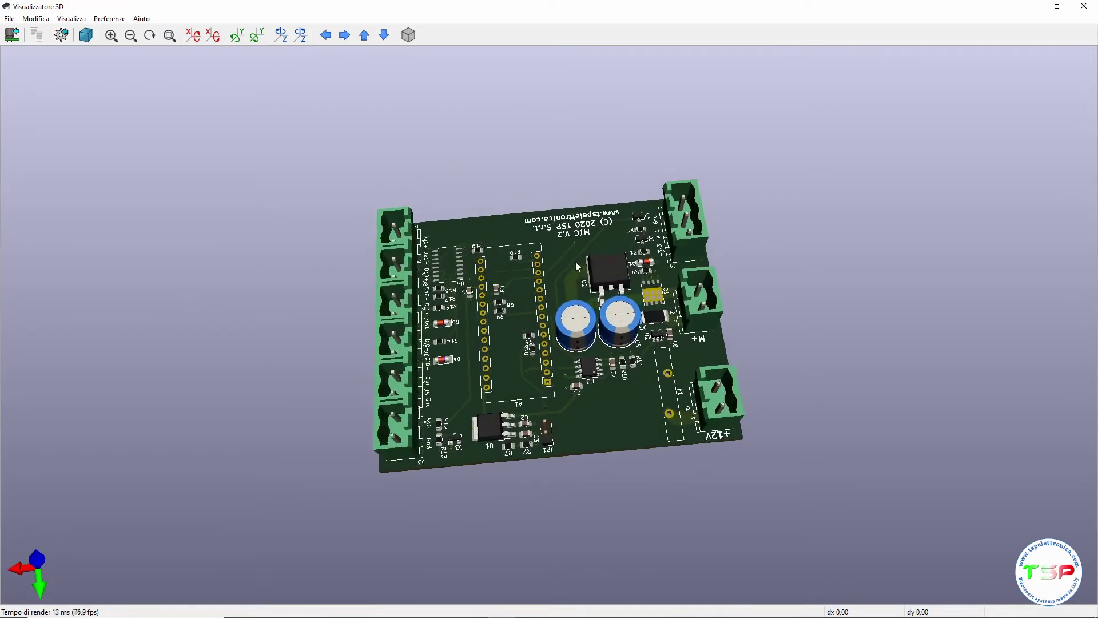
mouse_move(659, 263)
mouse_down()
mouse_move(676, 224)
mouse_move(607, 291)
mouse_move(784, 272)
mouse_move(614, 244)
mouse_move(801, 161)
mouse_move(558, 230)
mouse_move(925, 113)
mouse_up()
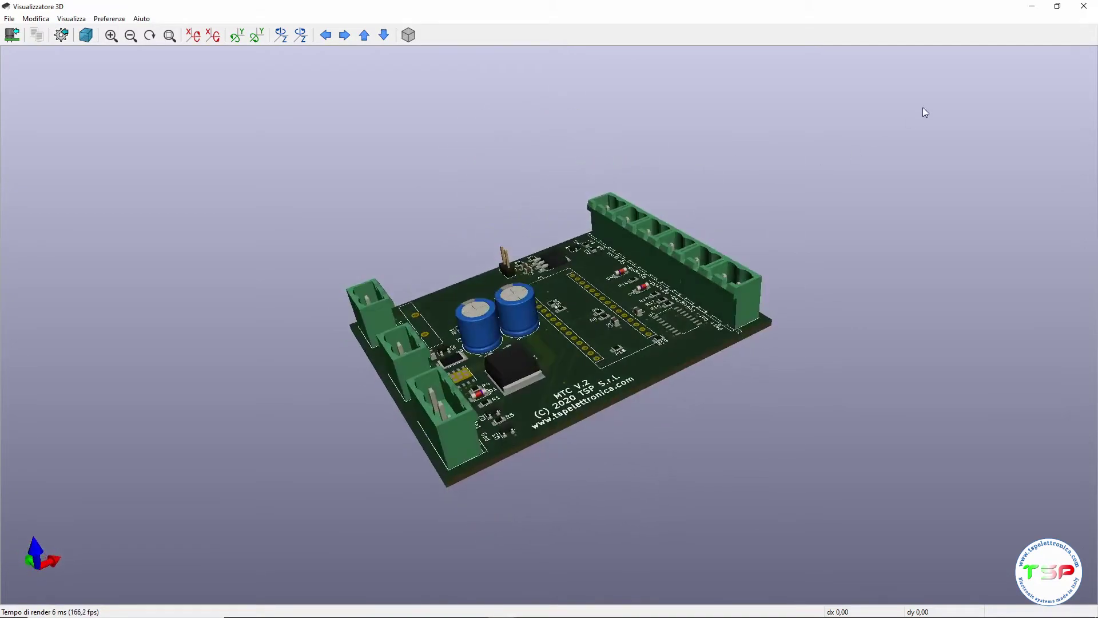
click(1074, 12)
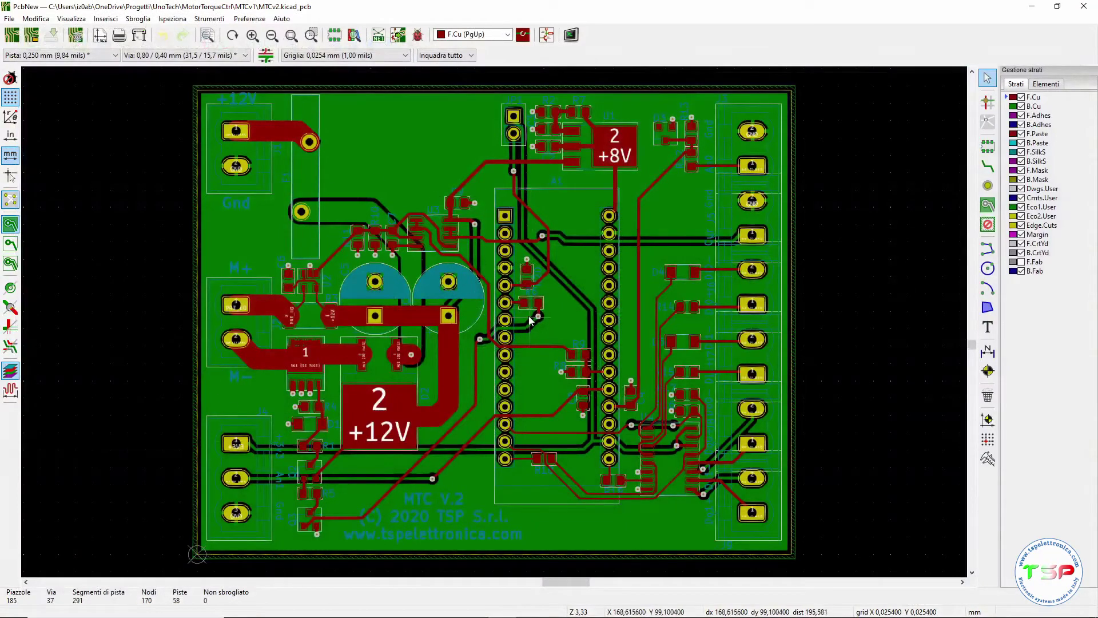
- Open the Gerber plot settings targeting GerberV2/ and review the Excellon drill-file options
click(10, 19)
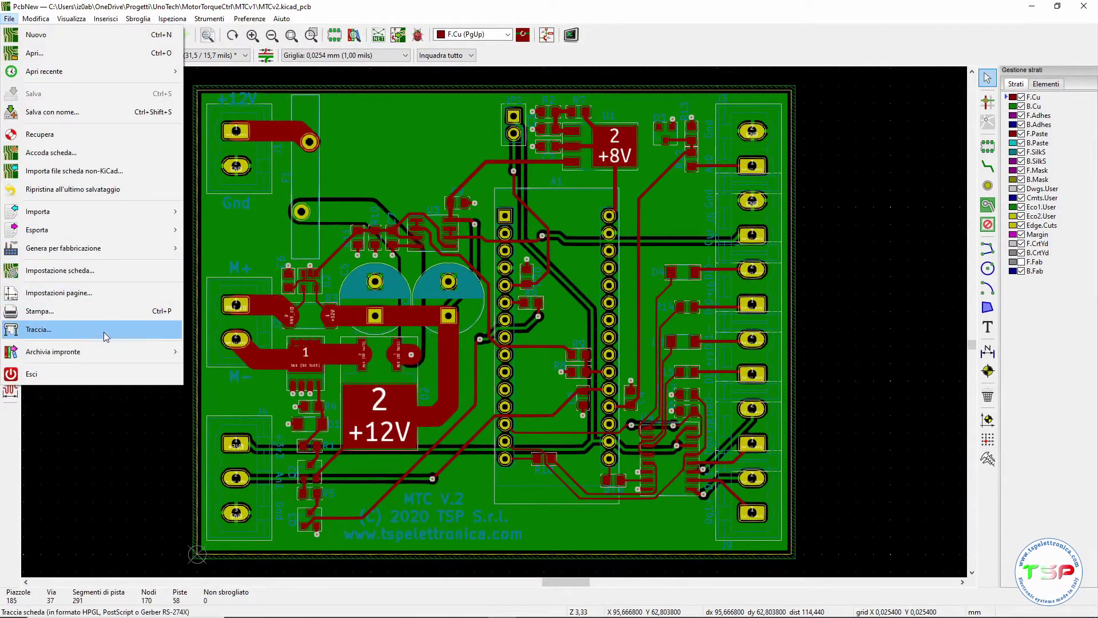
click(41, 330)
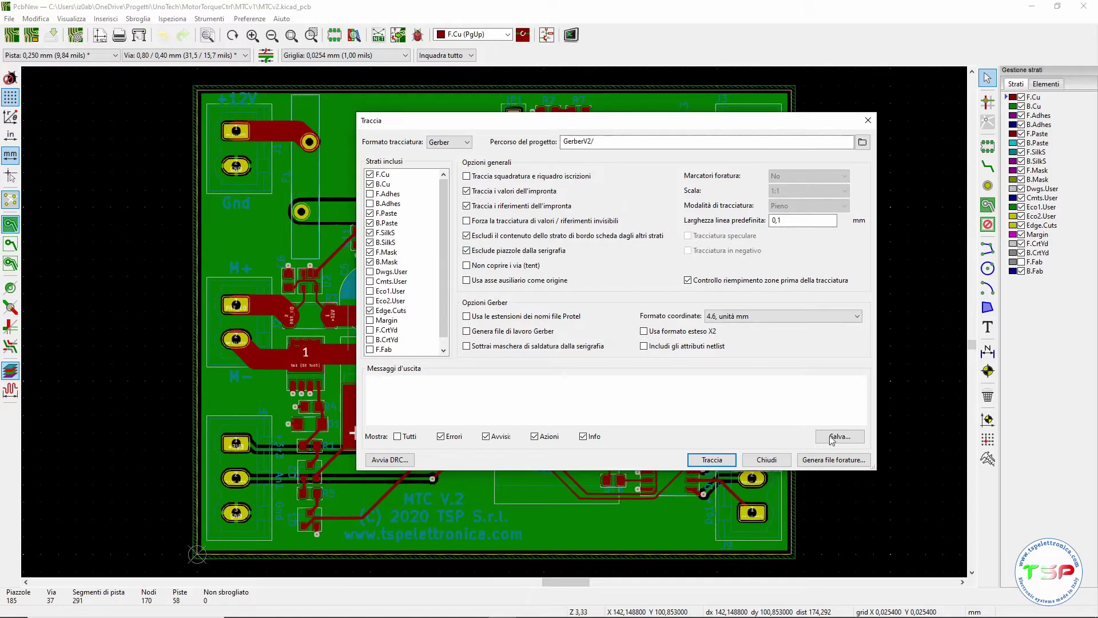
click(839, 465)
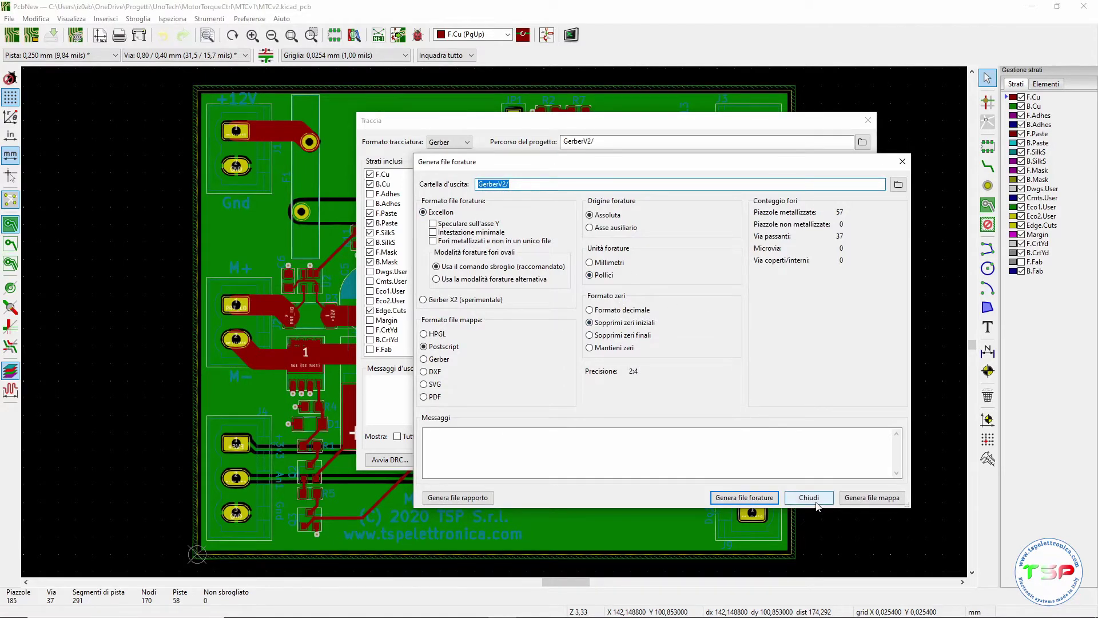
click(816, 502)
- Close the plot settings and switch to GerbView showing the generated MTCv2 Gerber layers
click(867, 121)
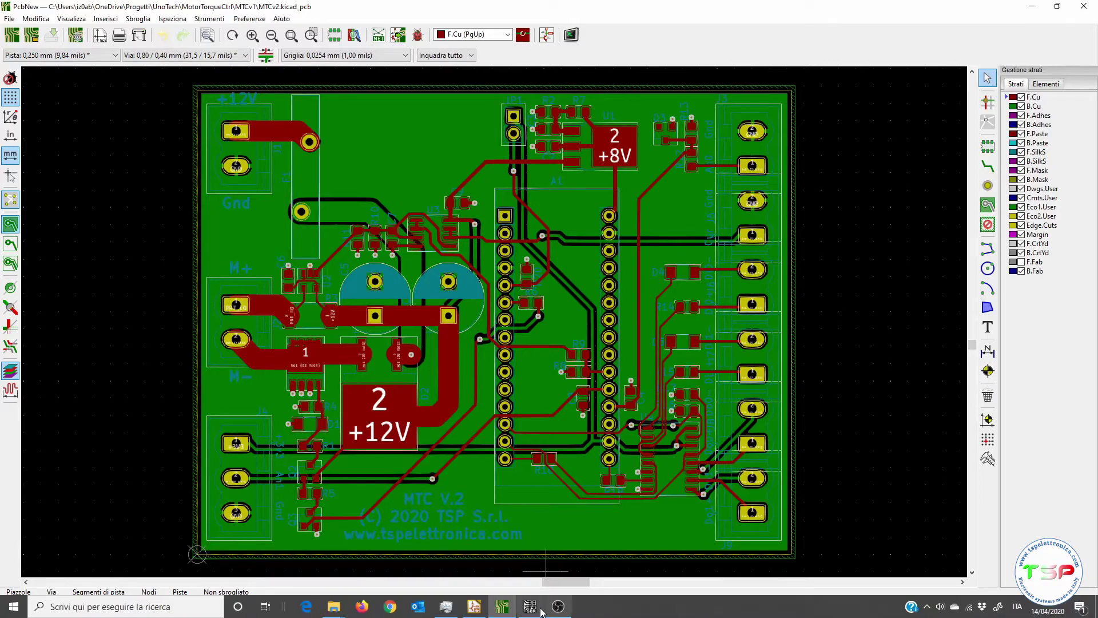
click(539, 609)
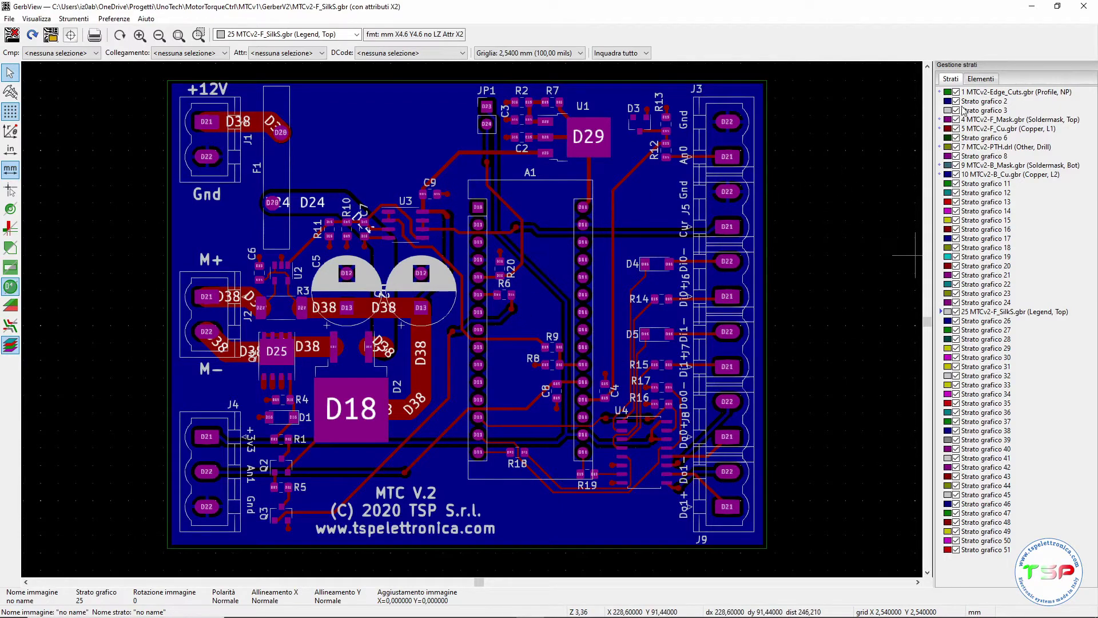
- Hide Edge_Cuts, F_Mask, F_Cu, PTH.drl, B_Mask and B_Cu, leaving only the front silkscreen
click(982, 95)
click(983, 102)
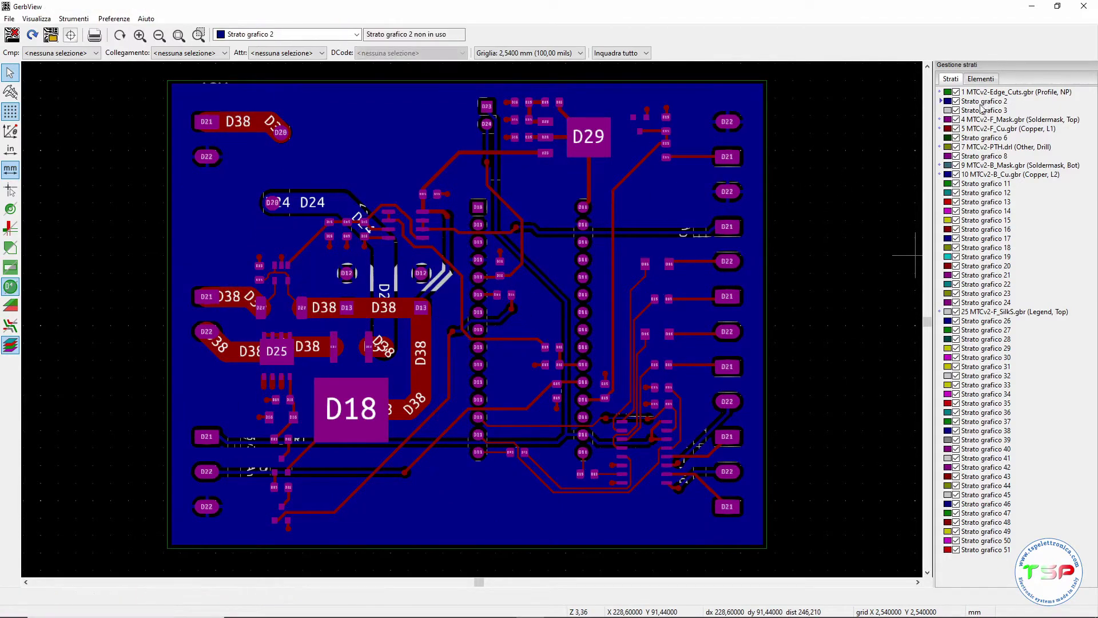
click(956, 92)
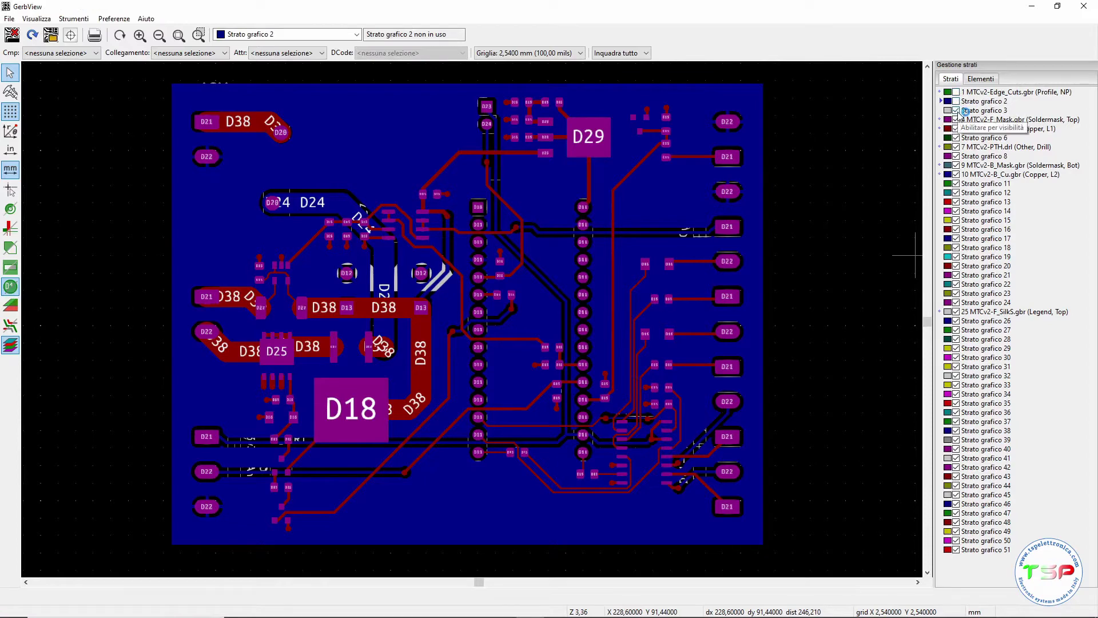
click(956, 120)
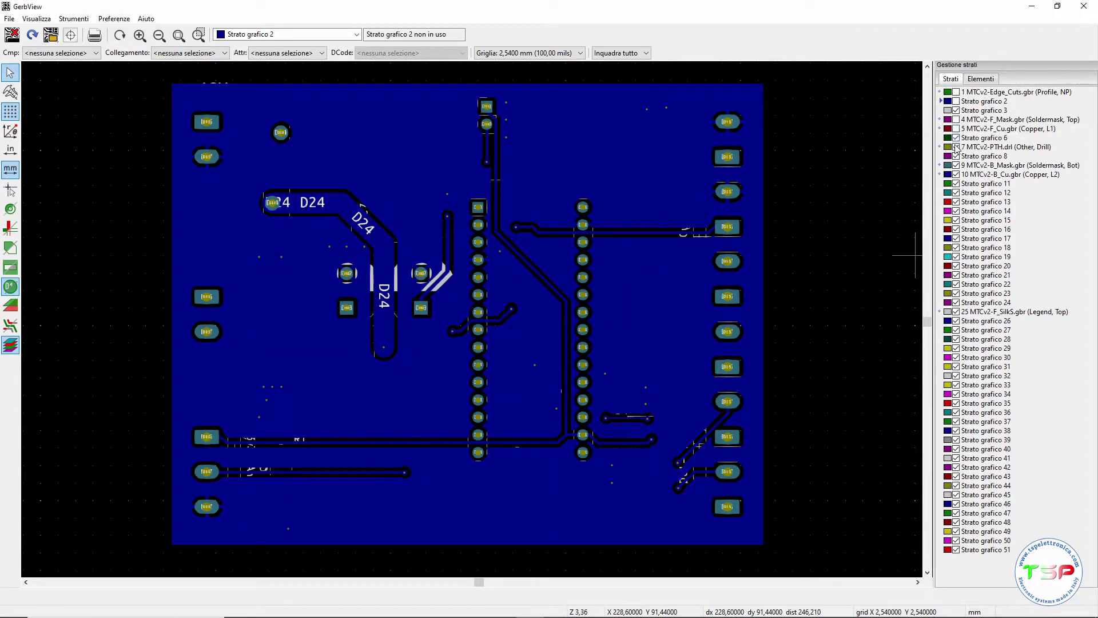
click(957, 147)
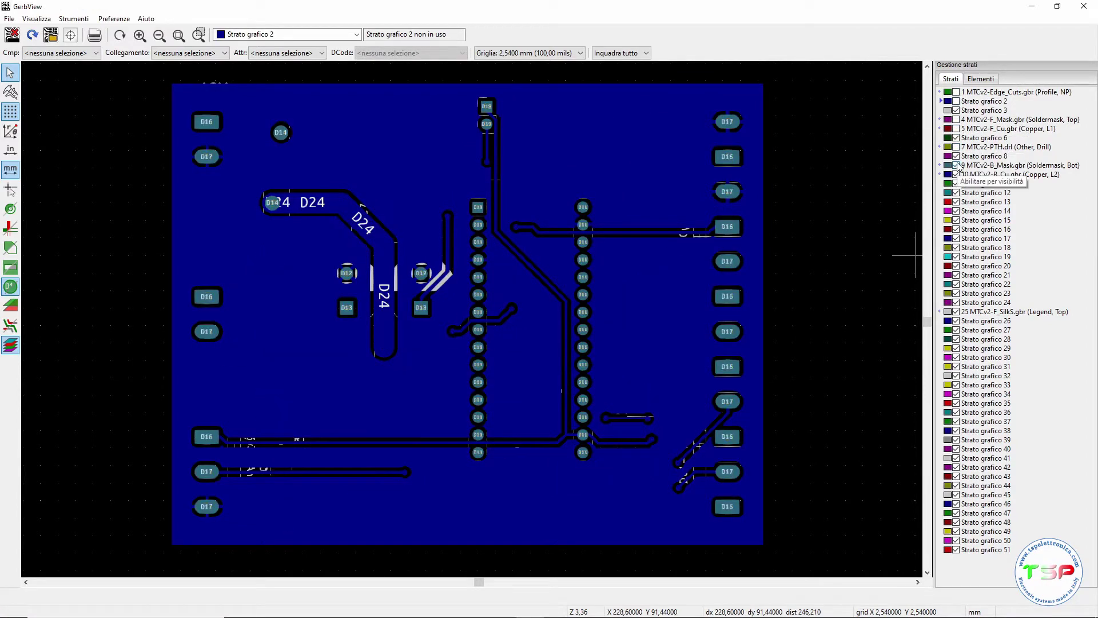
click(956, 165)
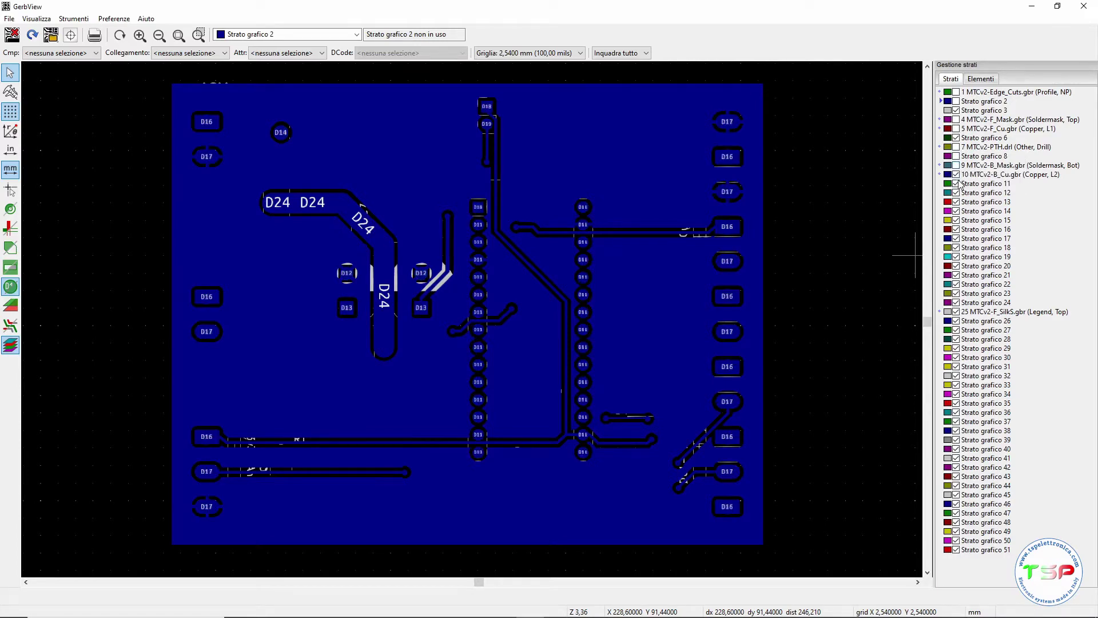
click(956, 174)
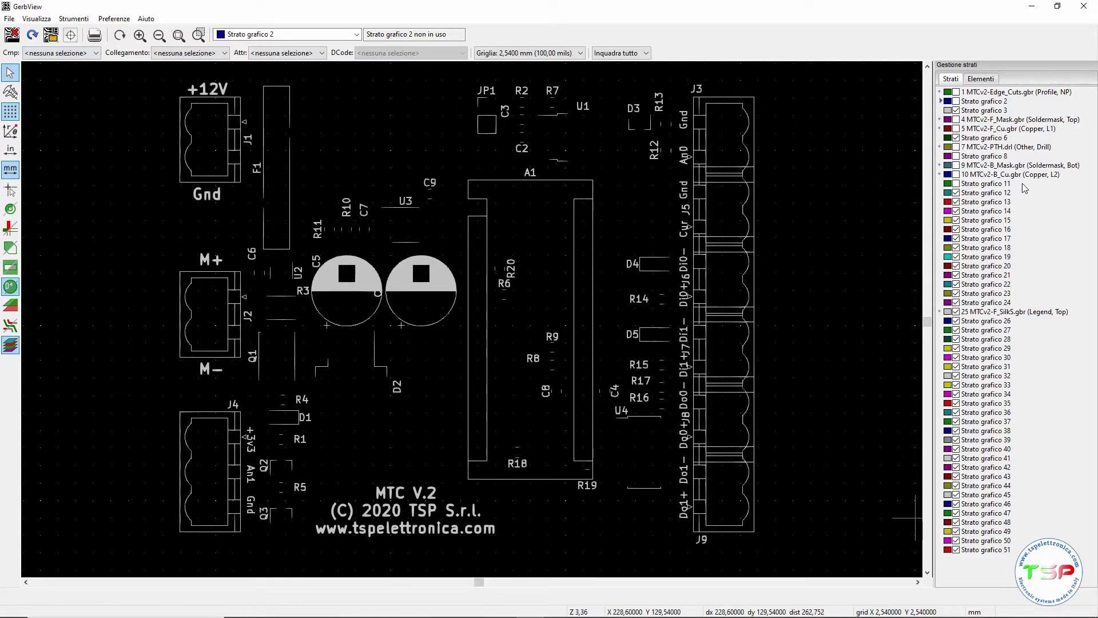
- Turn Edge_Cuts, graphic layer 6 and F_Cu back on alongside the silkscreen
click(957, 92)
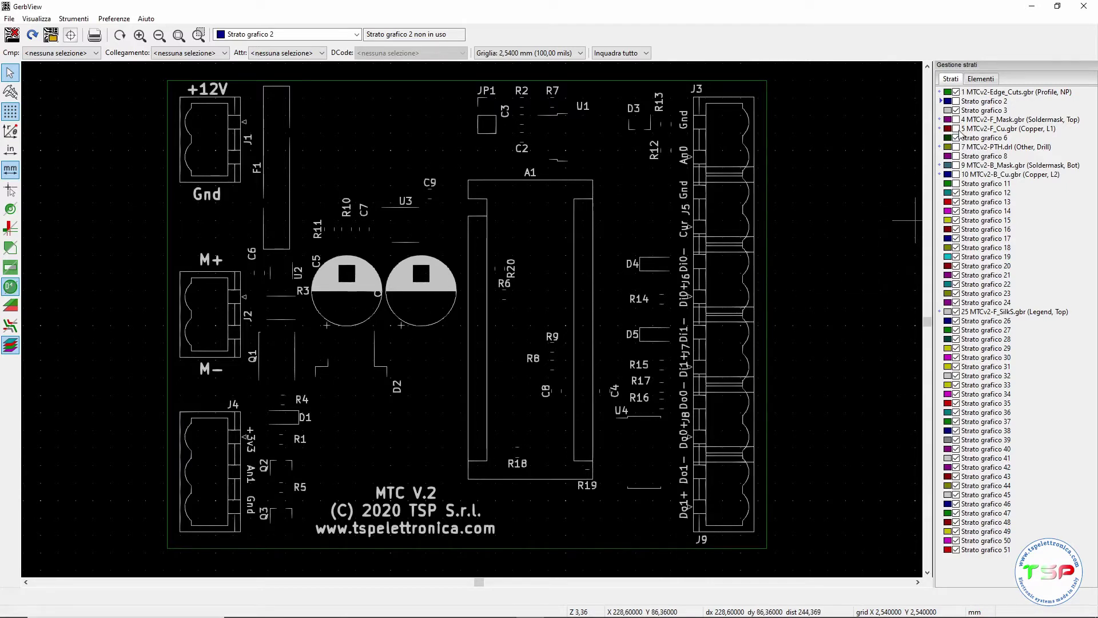
click(955, 138)
click(955, 129)
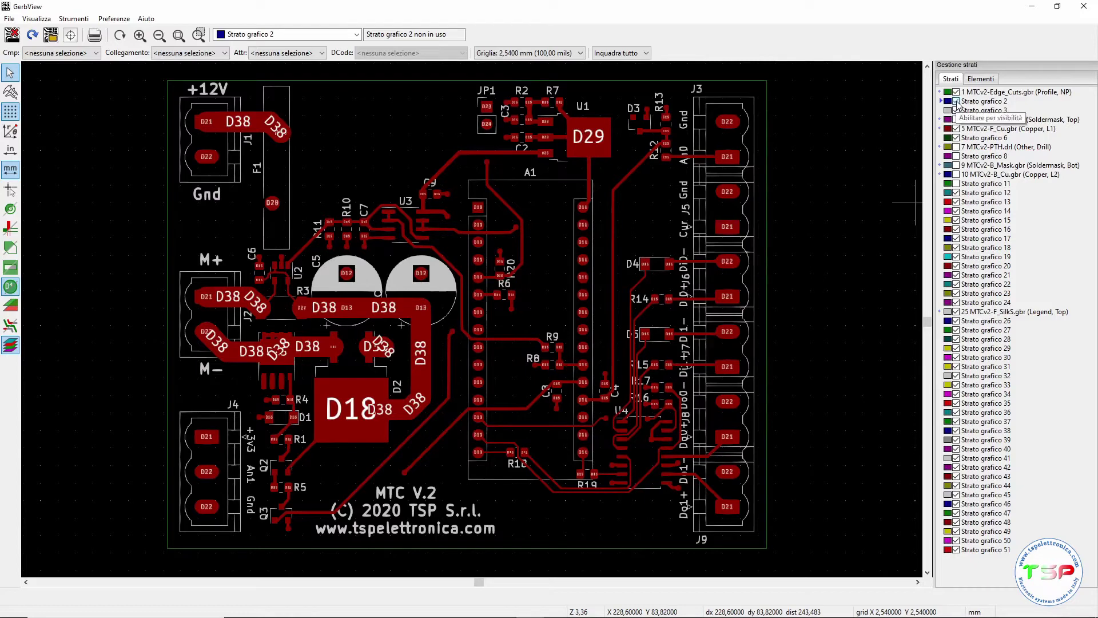
- Show 10 B_Cu and hide graphic layer 2 and F_Cu to check the bottom copper alone
click(956, 101)
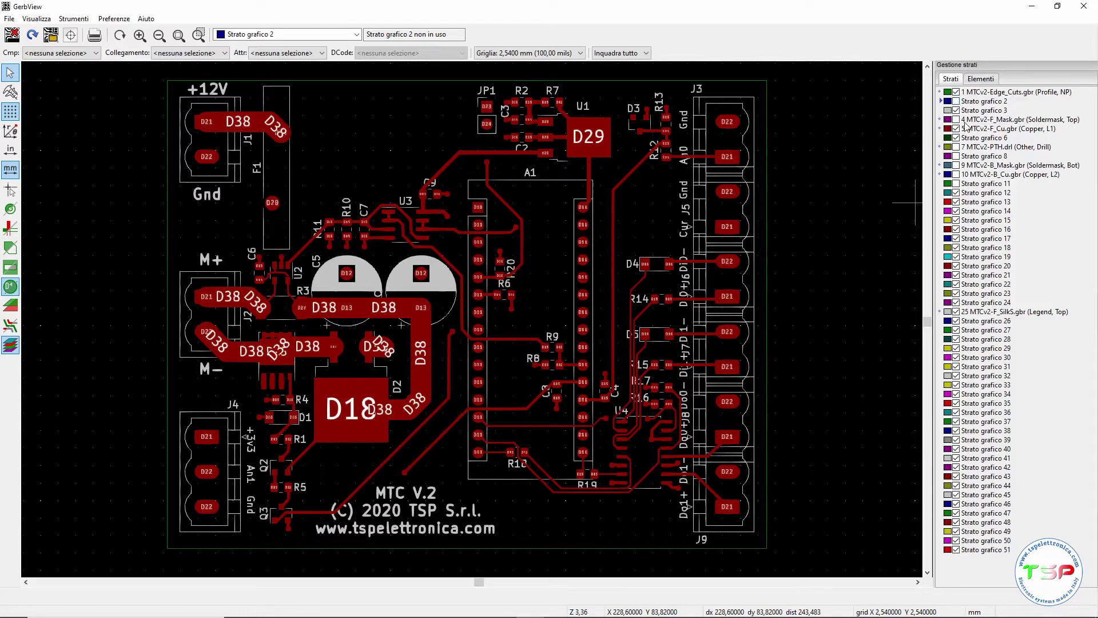
click(994, 175)
click(956, 174)
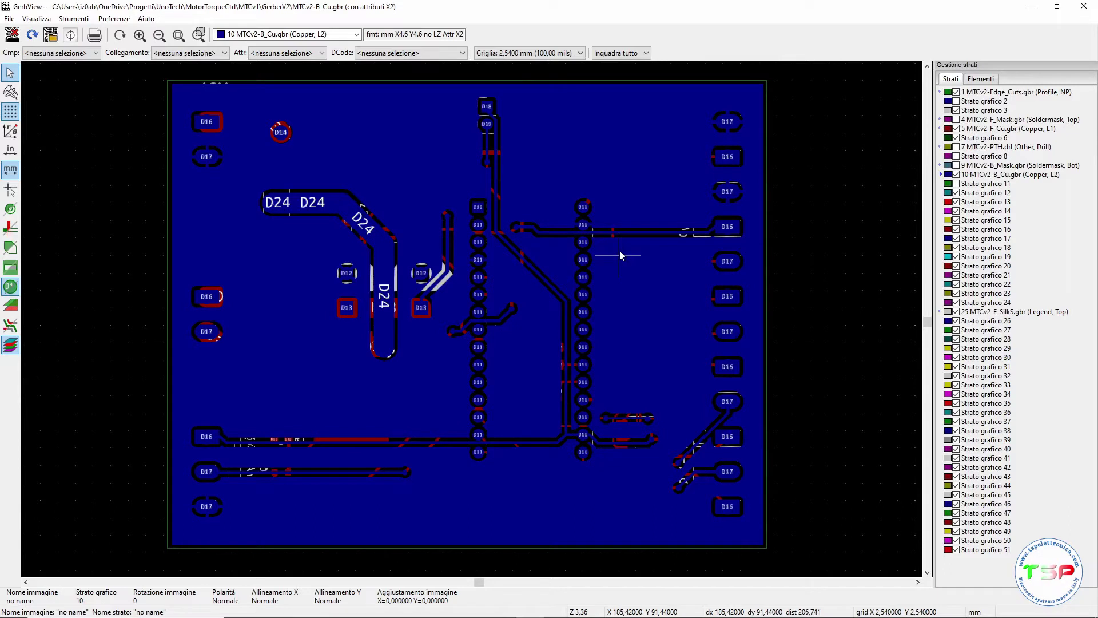
click(955, 128)
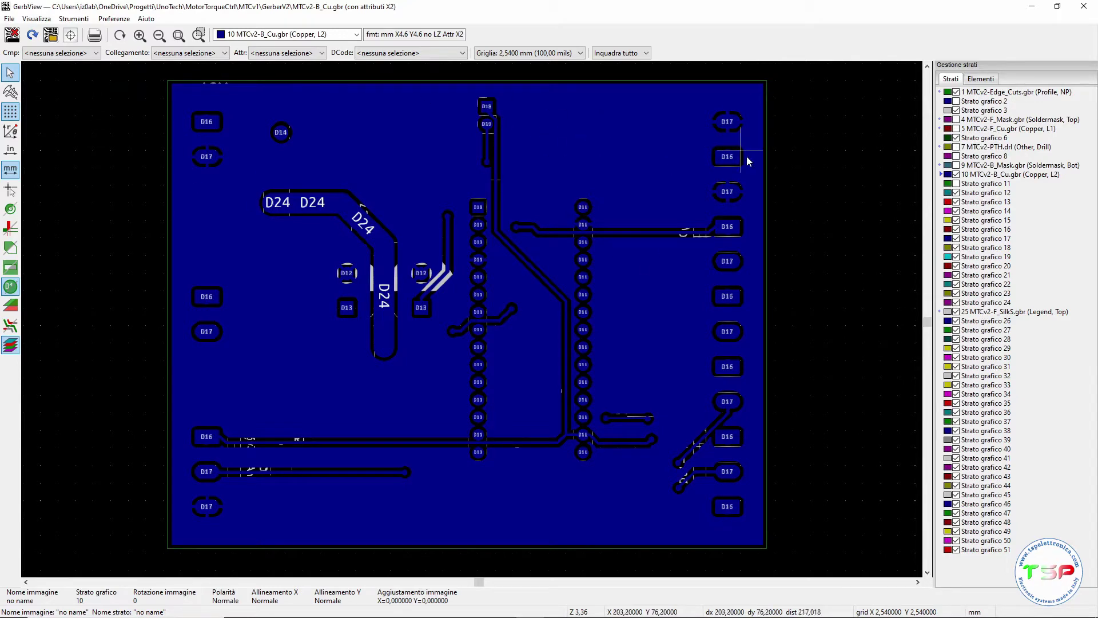
- Make every Gerber layer visible again and set 25 F_SilkS as the active layer
right_click(983, 259)
click(996, 293)
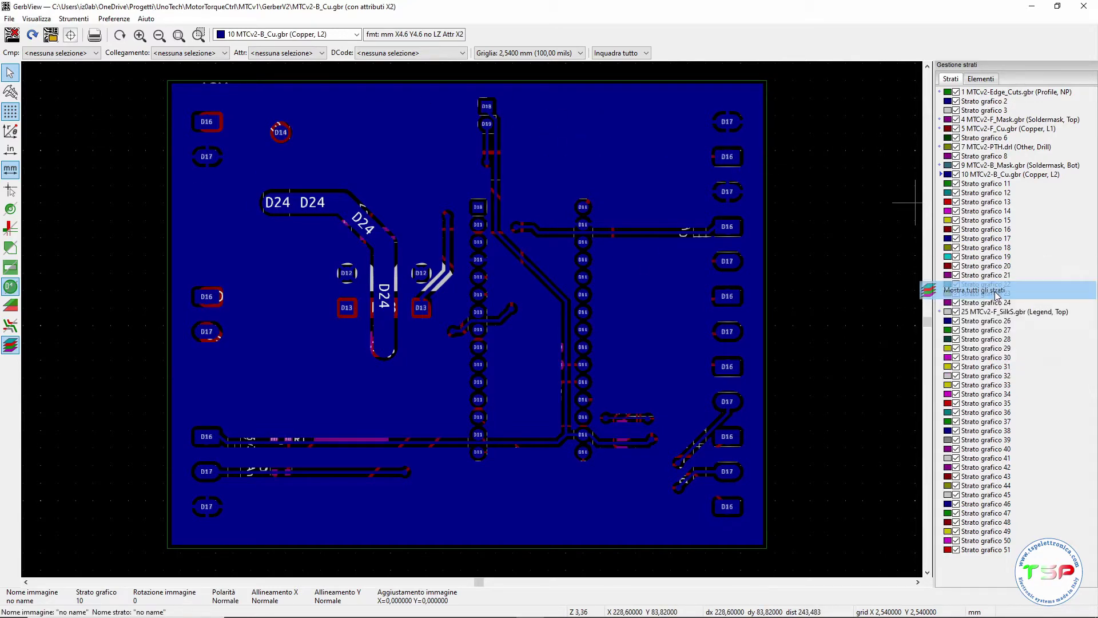
click(996, 312)
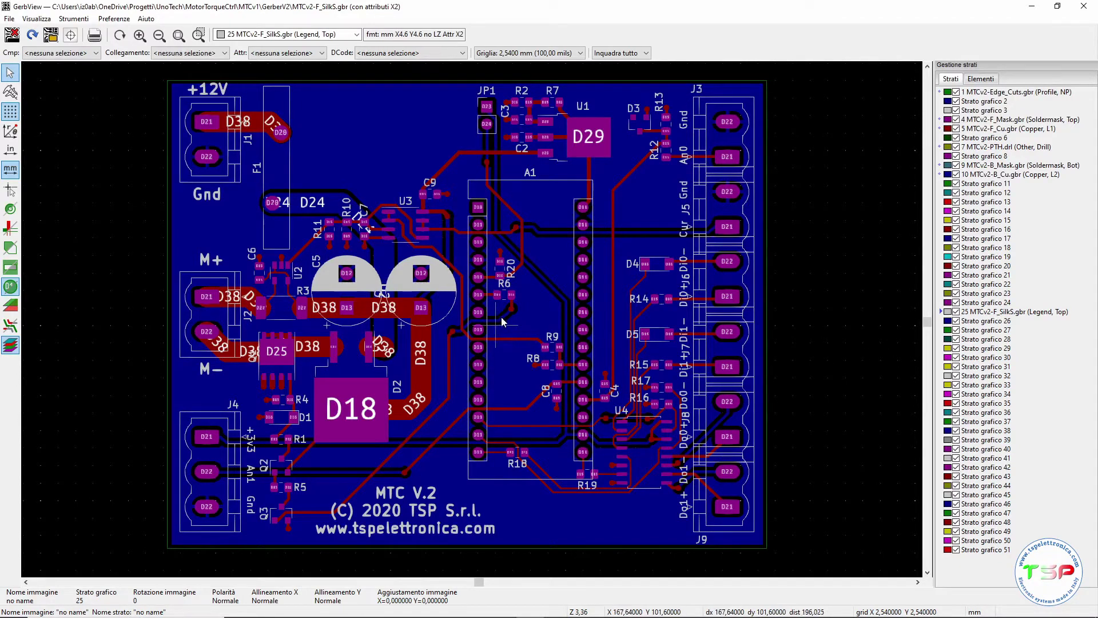
mouse_move(501, 609)
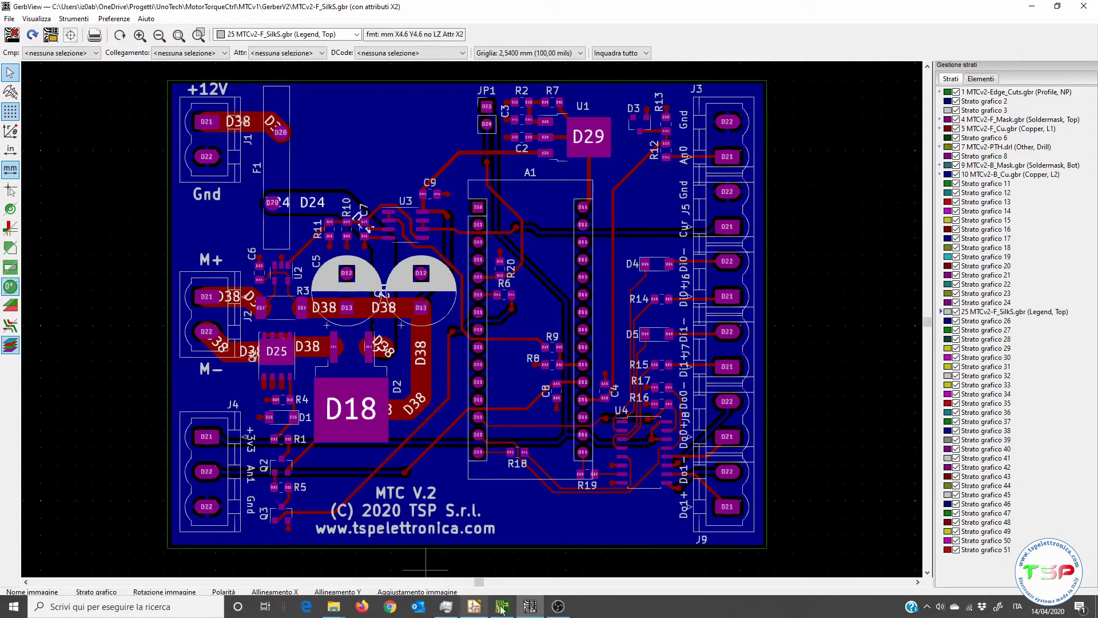
- Launch ViewMate from the Windows search
click(2, 612)
text(viewm)
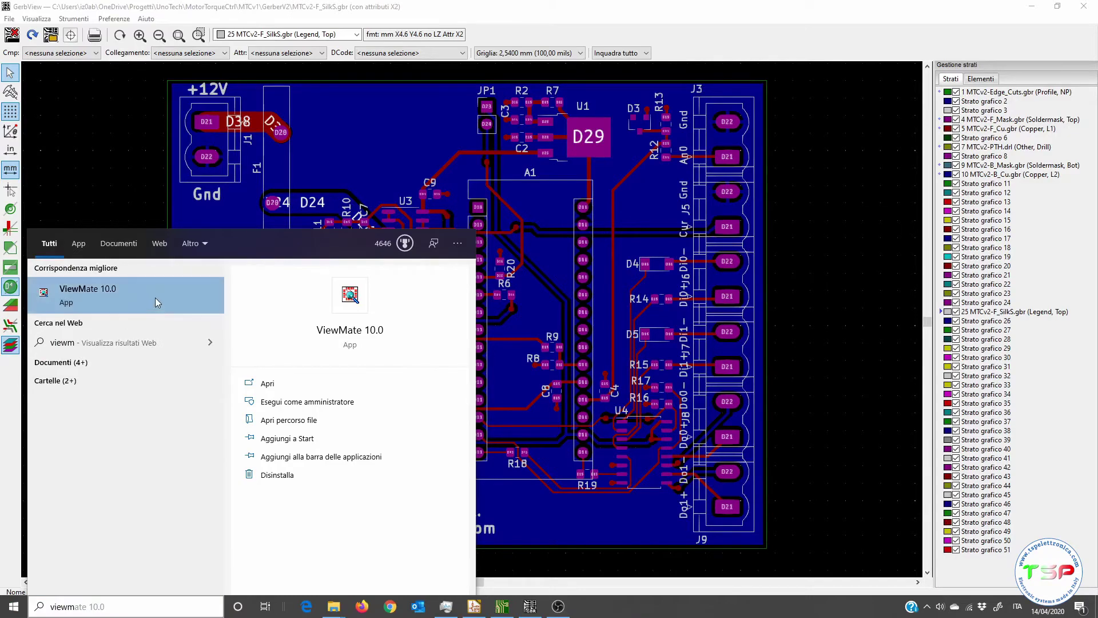
click(157, 299)
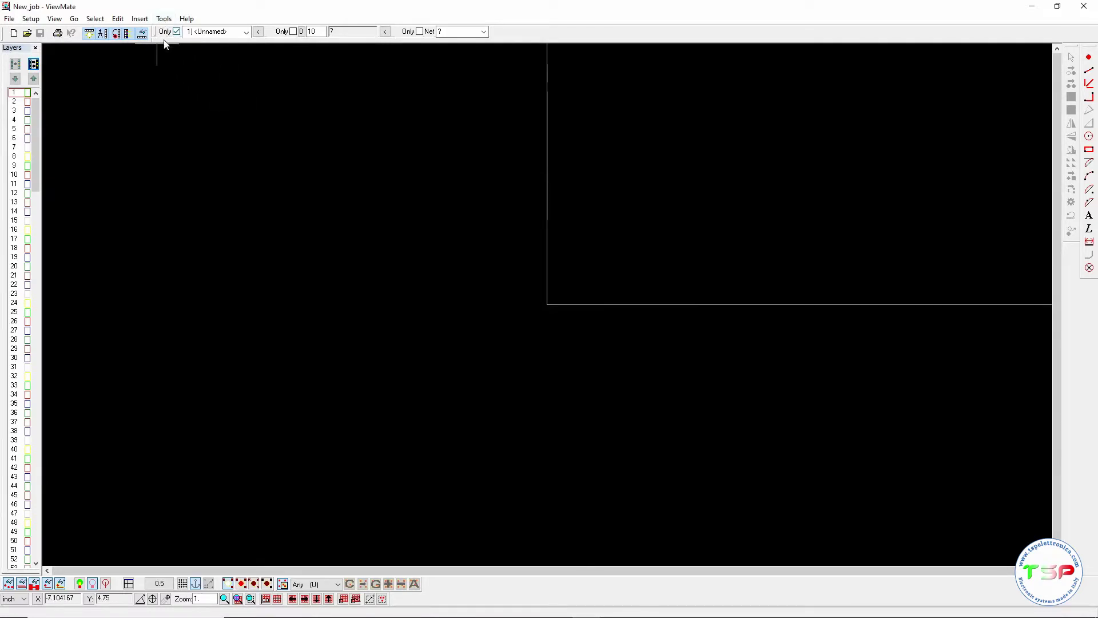
- Check the ViewMate version information, then bring up the Import Gerber Files dialog
click(186, 18)
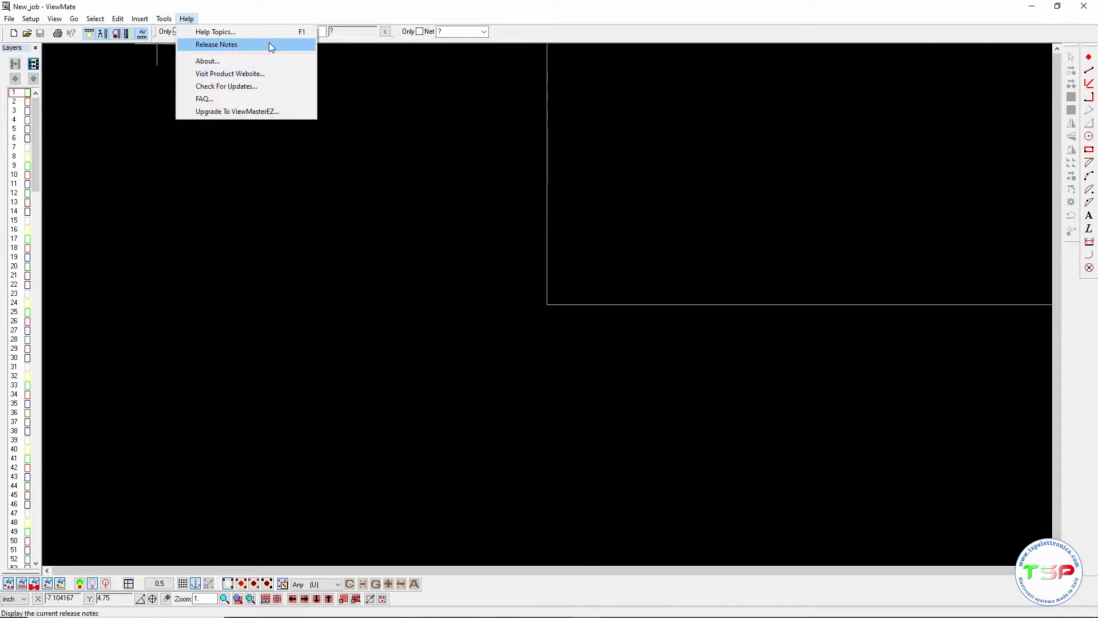
click(266, 61)
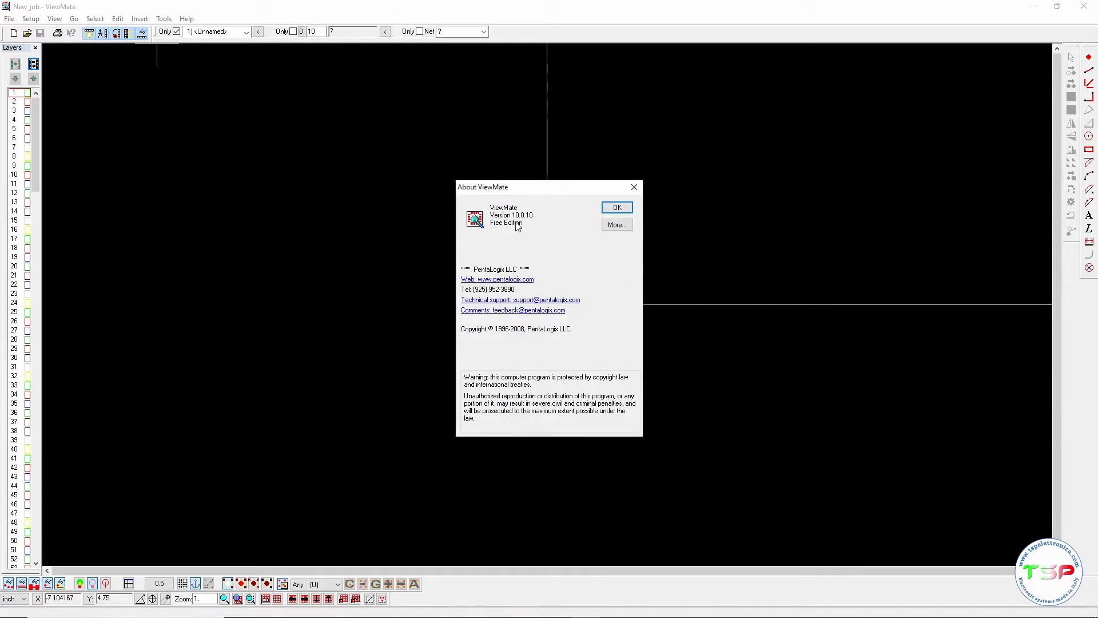
click(628, 210)
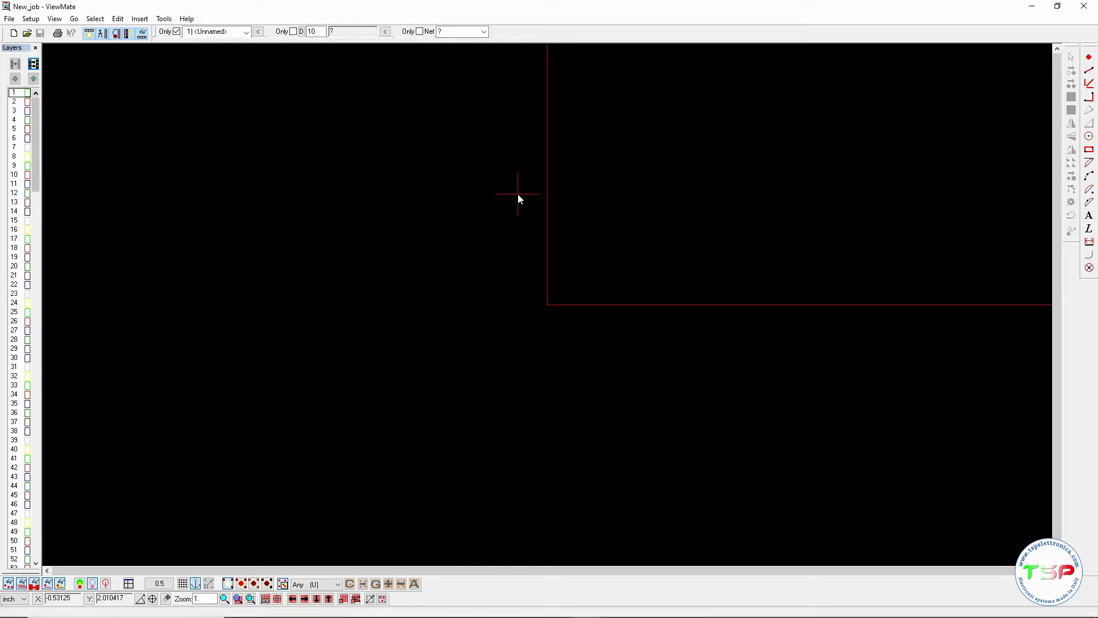
key(ctrl+g)
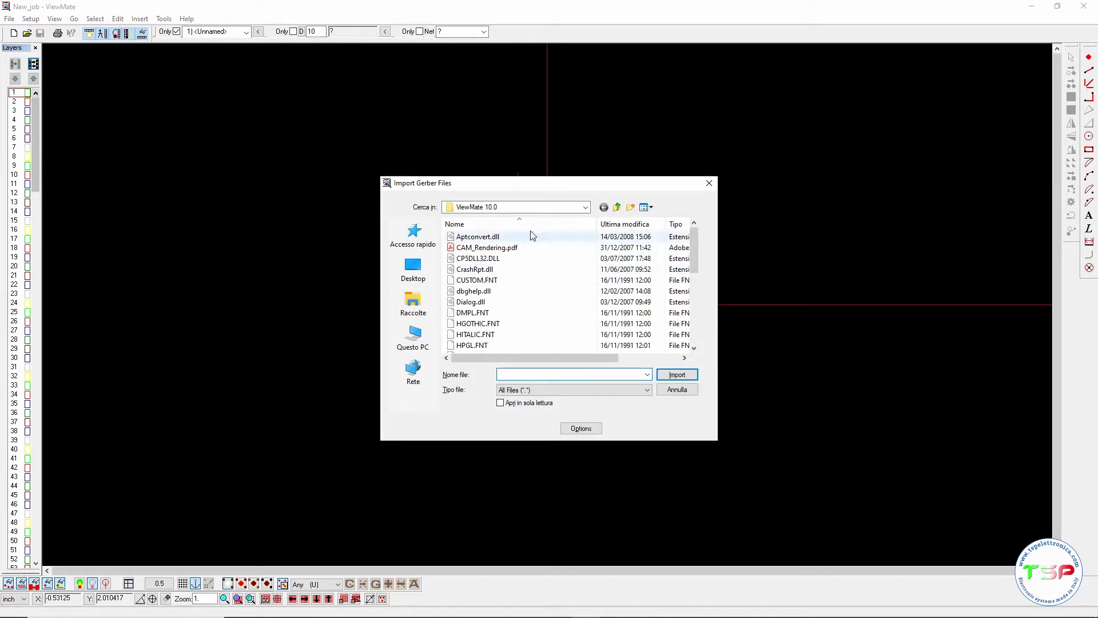
- Browse from OneDrive into the Progetti folder, detouring briefly through UmbraMacchine
click(617, 207)
click(617, 207)
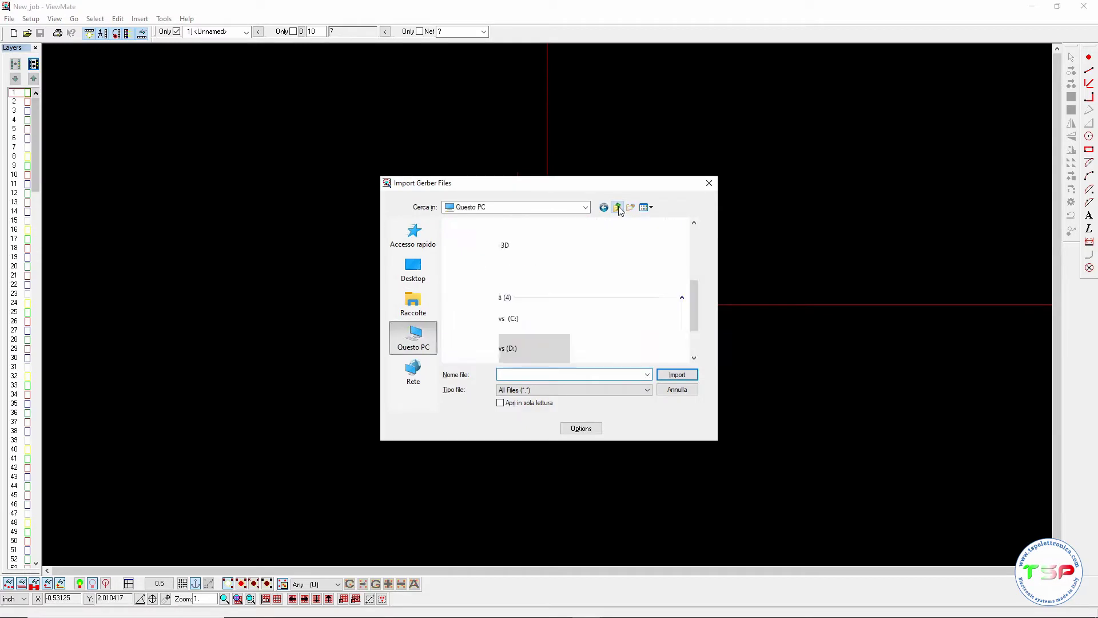
double_click(518, 266)
scroll(557, 292, down, 5)
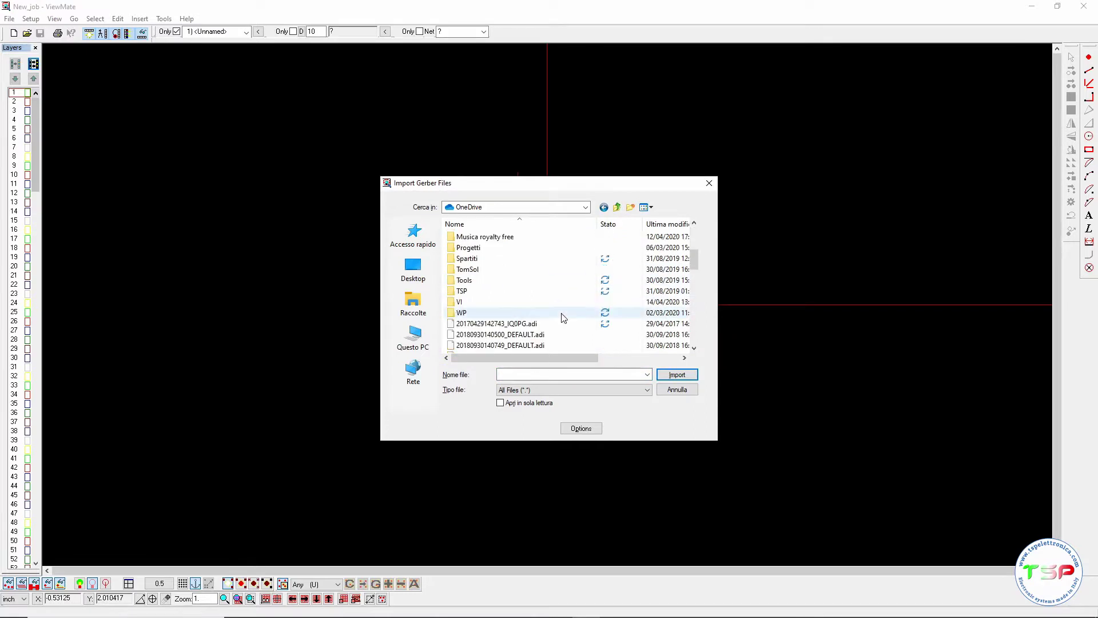
double_click(498, 248)
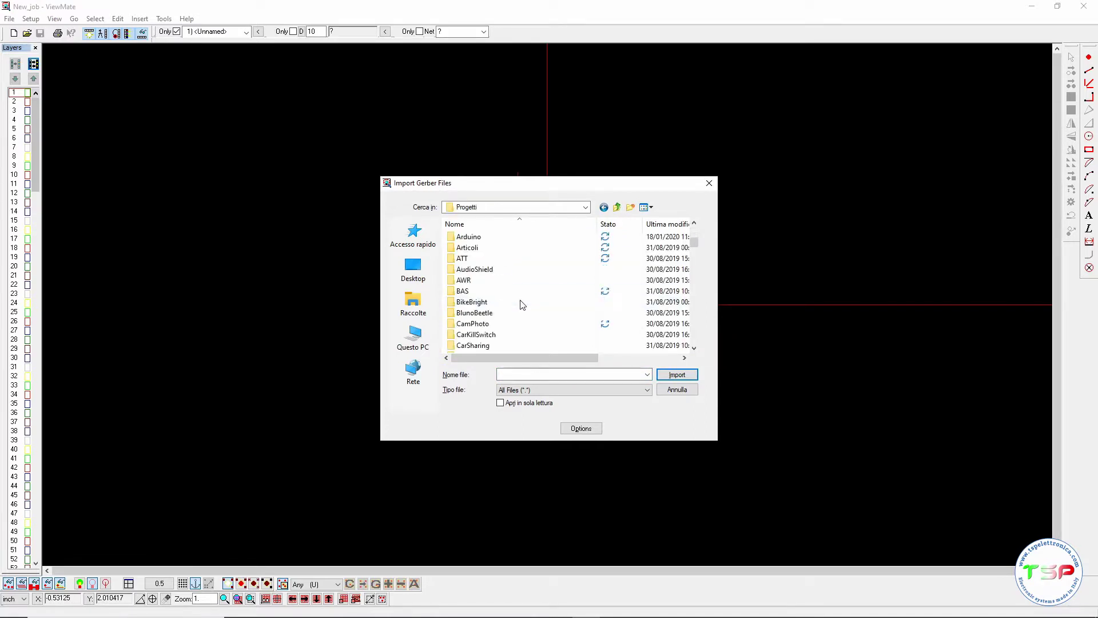
scroll(520, 301, down, 3)
scroll(519, 305, down, 5)
scroll(518, 308, down, 5)
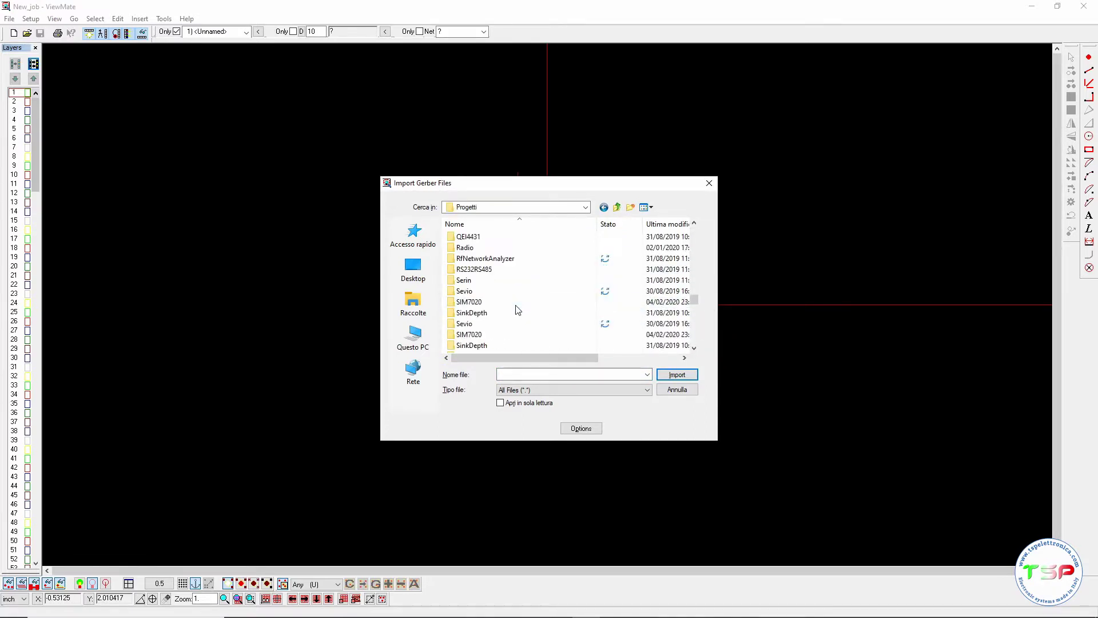
scroll(518, 309, down, 2)
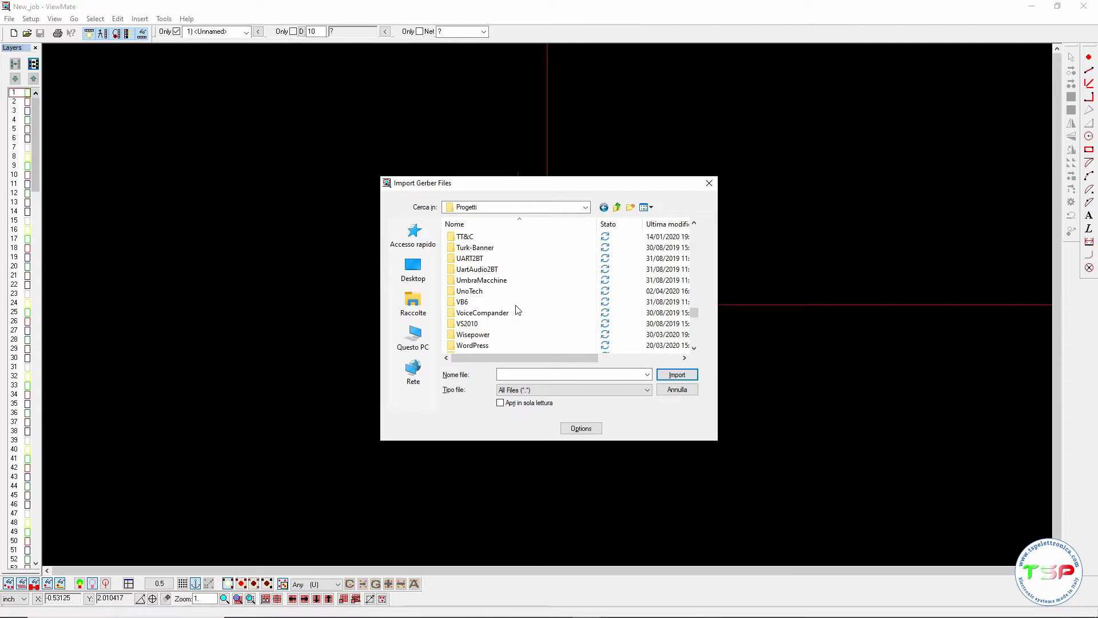
double_click(492, 279)
click(489, 248)
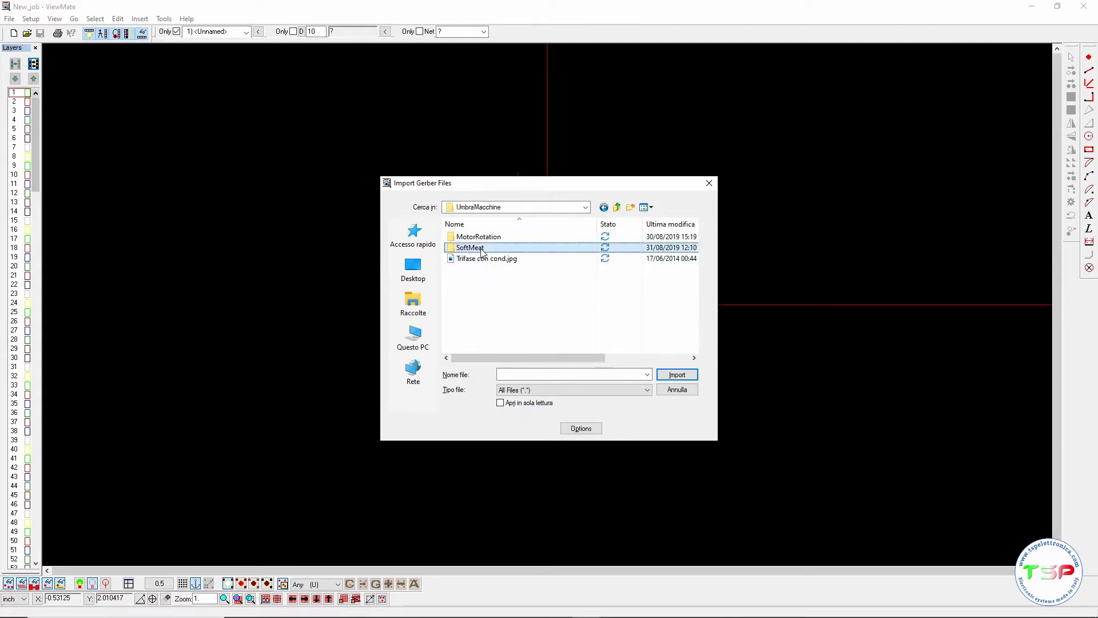
click(604, 209)
scroll(514, 298, down, 2)
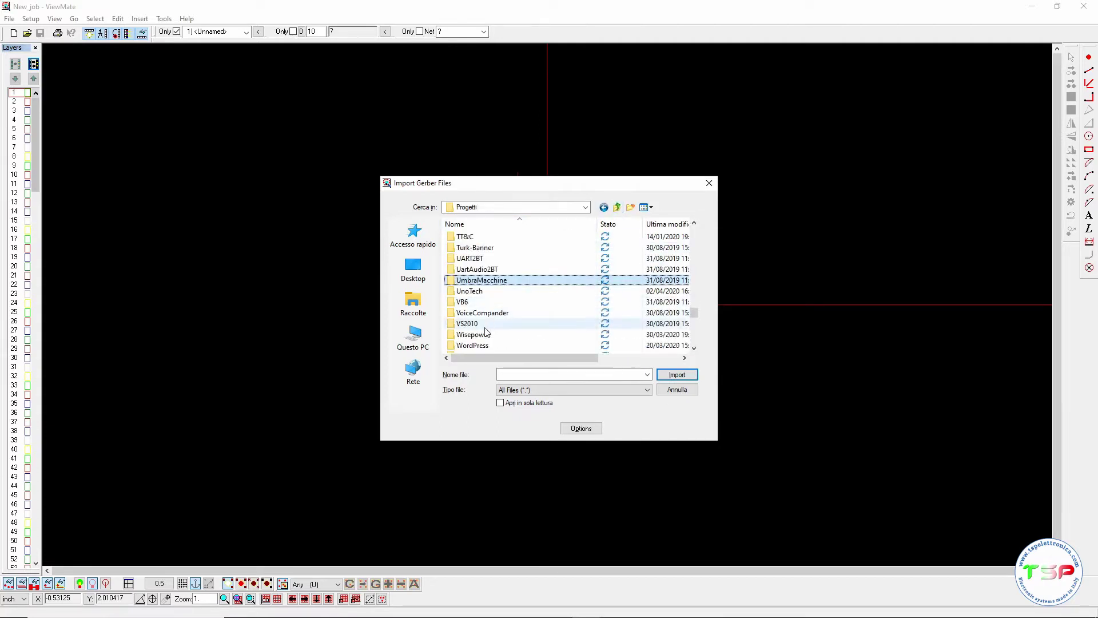
- Open UnoTech > MotorTorqueCtrl > MTCv1 > GerberV2 and import MTCv2-Edge_Cuts.gbr as layer 1
double_click(481, 292)
double_click(486, 269)
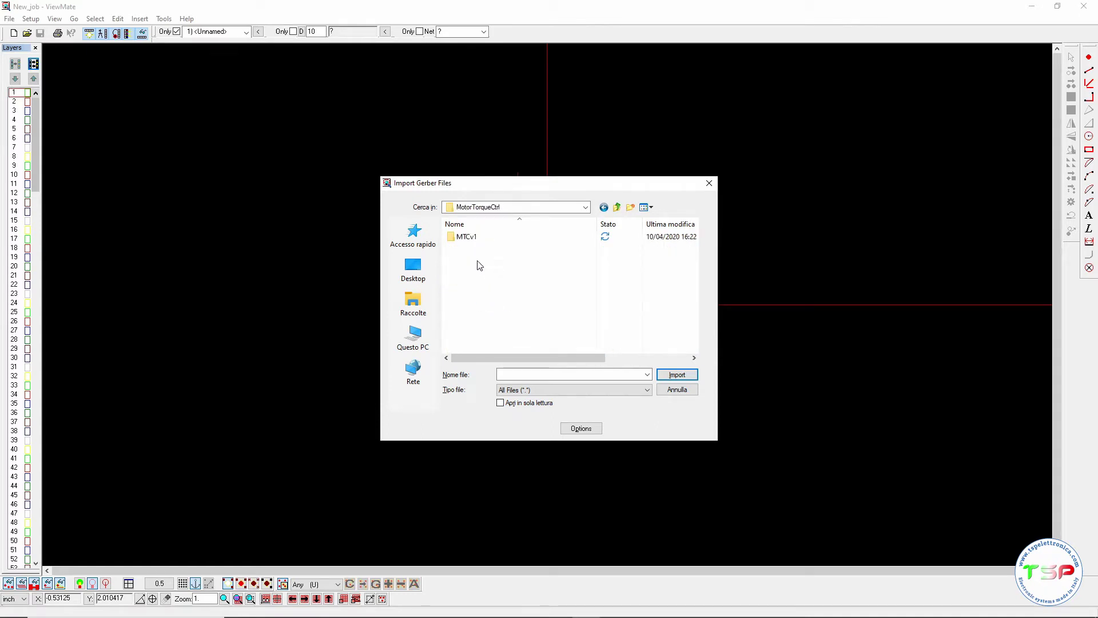
click(467, 238)
double_click(469, 239)
click(469, 239)
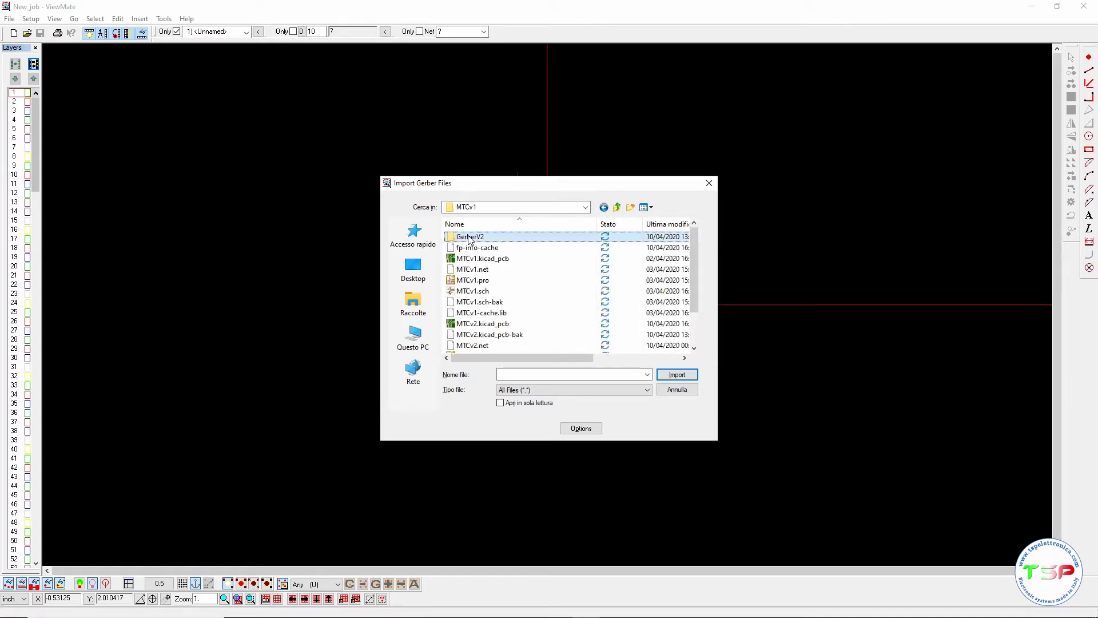
click(617, 208)
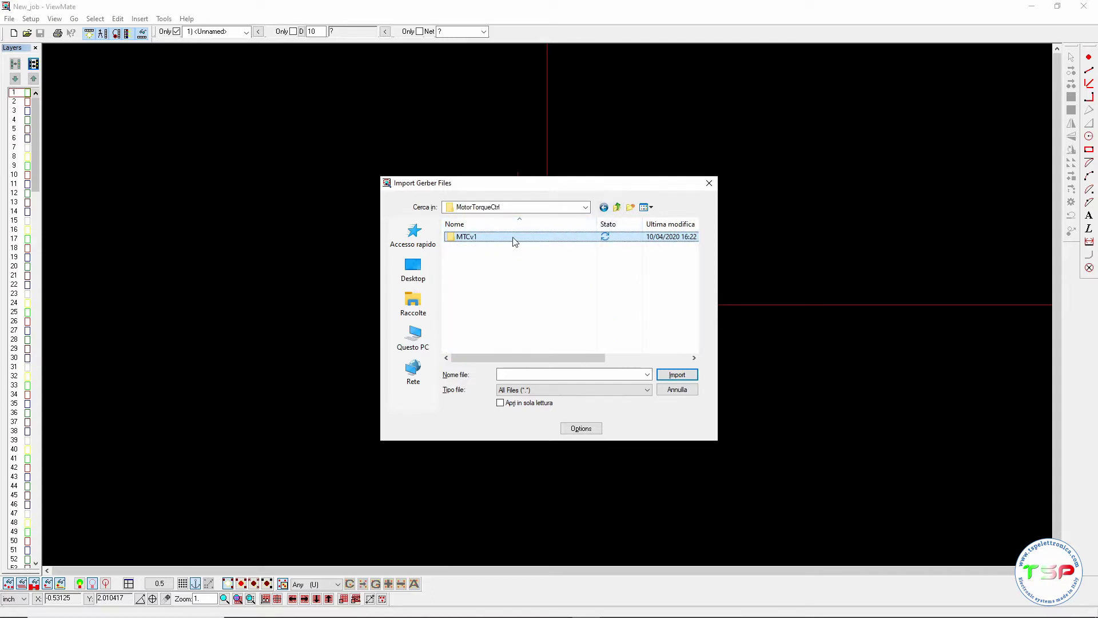
double_click(515, 239)
double_click(515, 239)
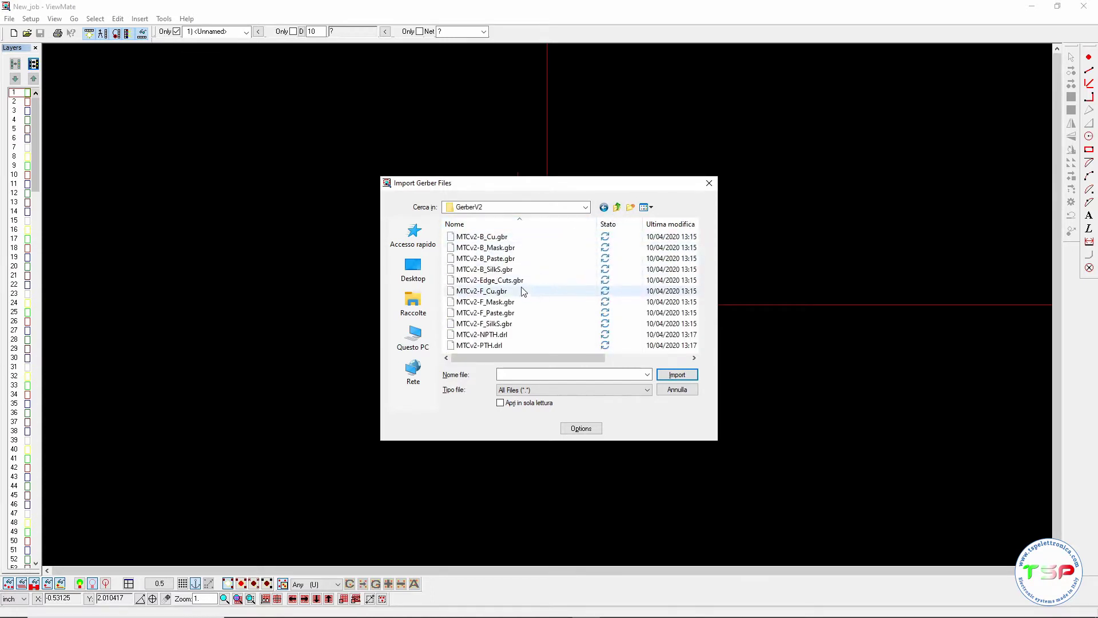
click(497, 280)
click(677, 375)
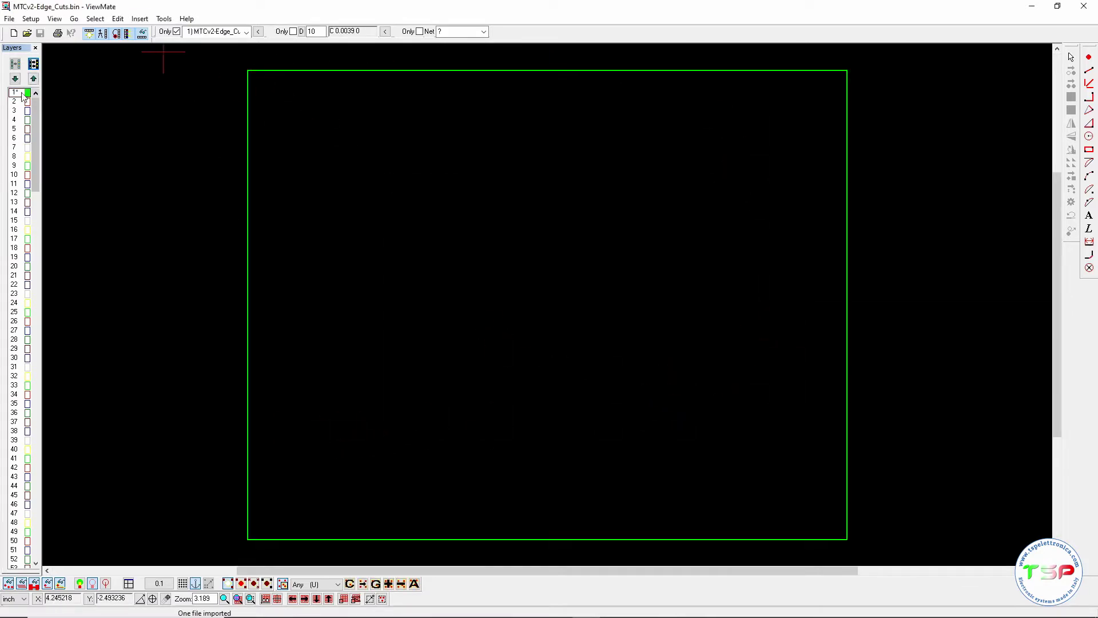
- Import the front copper MTCv2-F_Cu.gbr onto layer 2
key(Down)
key(ctrl+i)
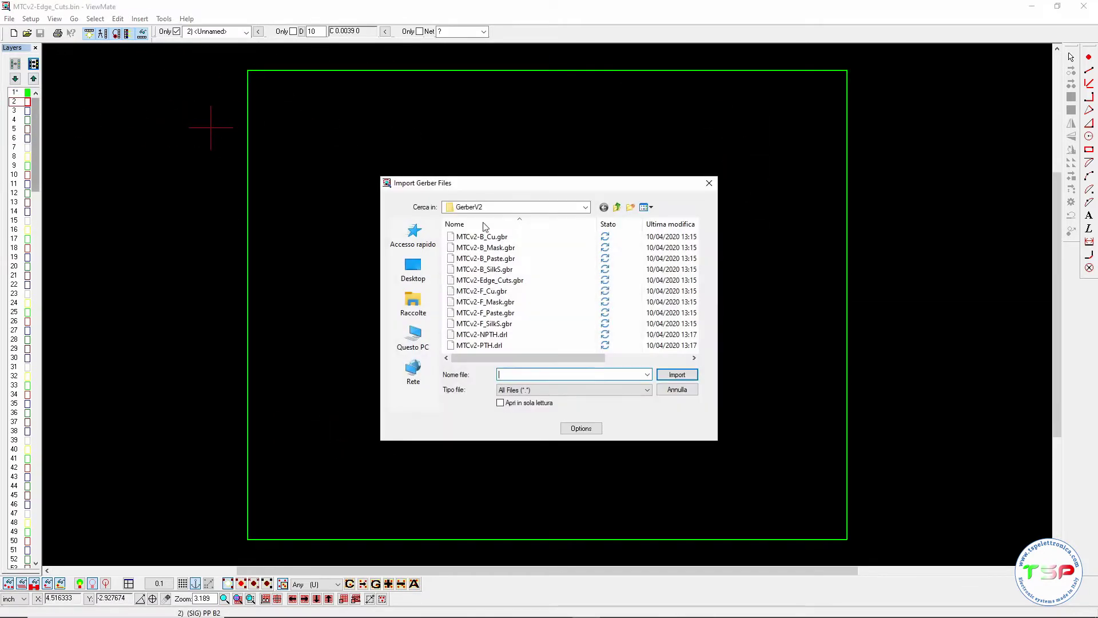
click(501, 292)
click(676, 375)
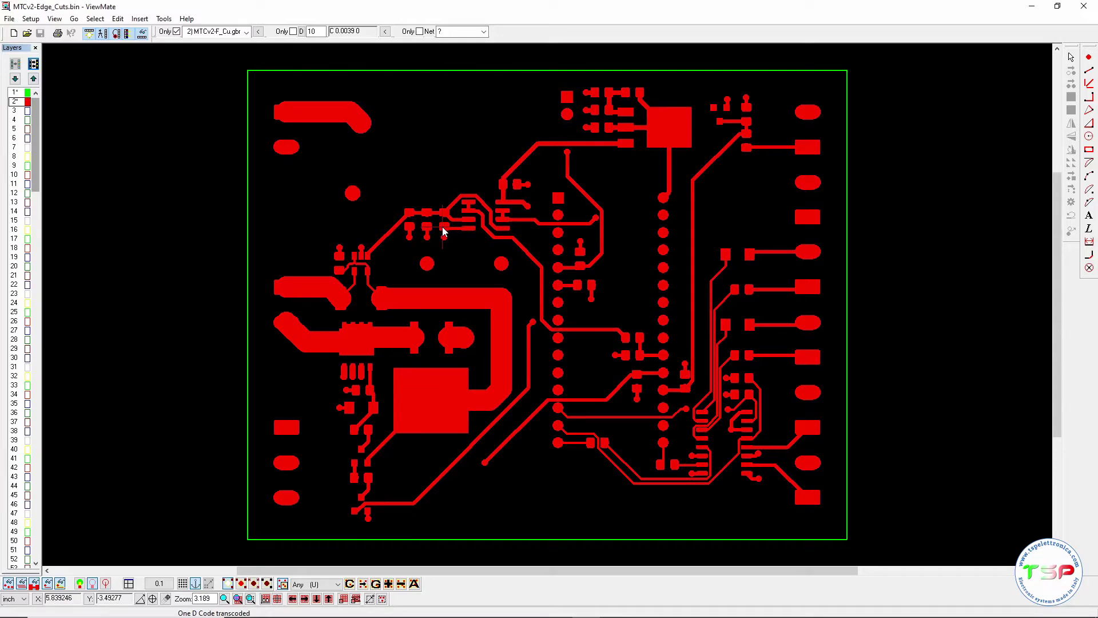
- Import the back copper MTCv2-B_Cu.gbr onto layer 3
click(24, 111)
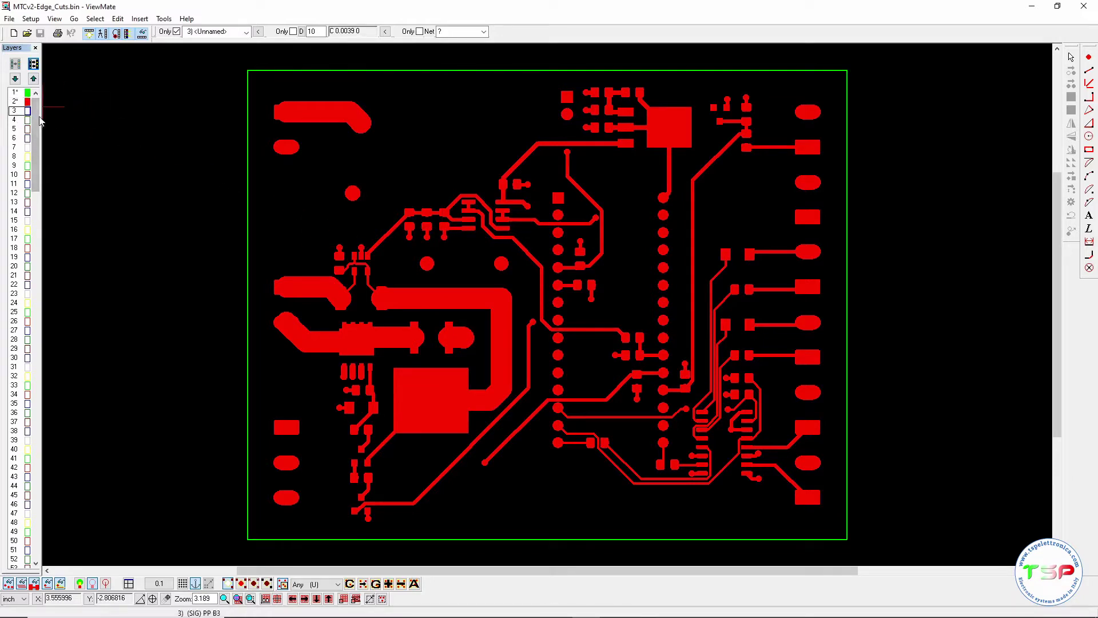
key(ctrl+o)
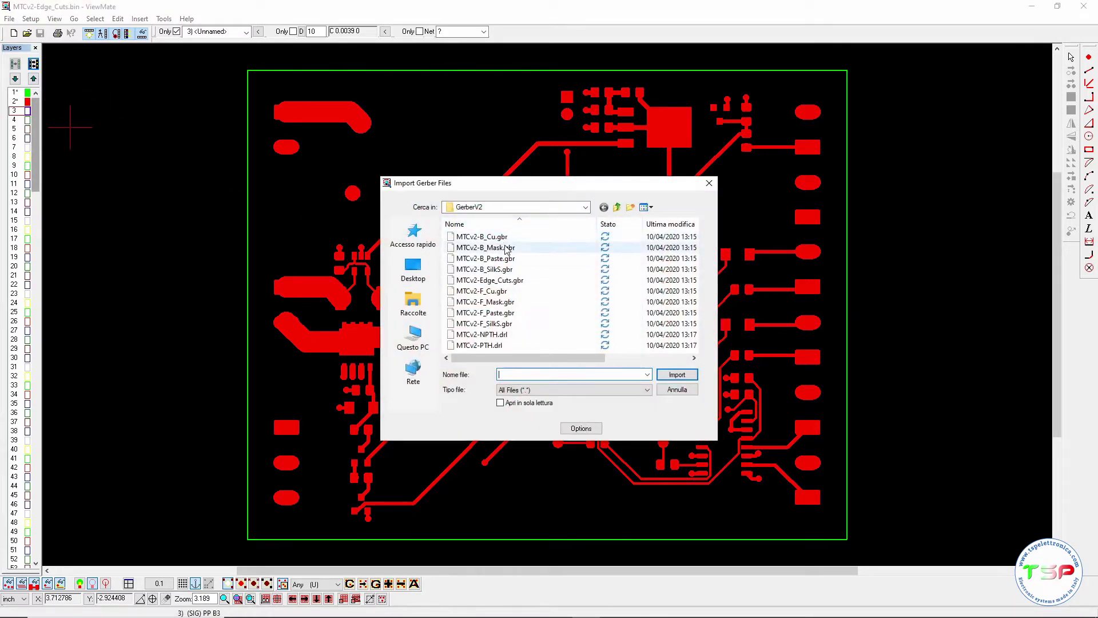
click(482, 236)
click(675, 375)
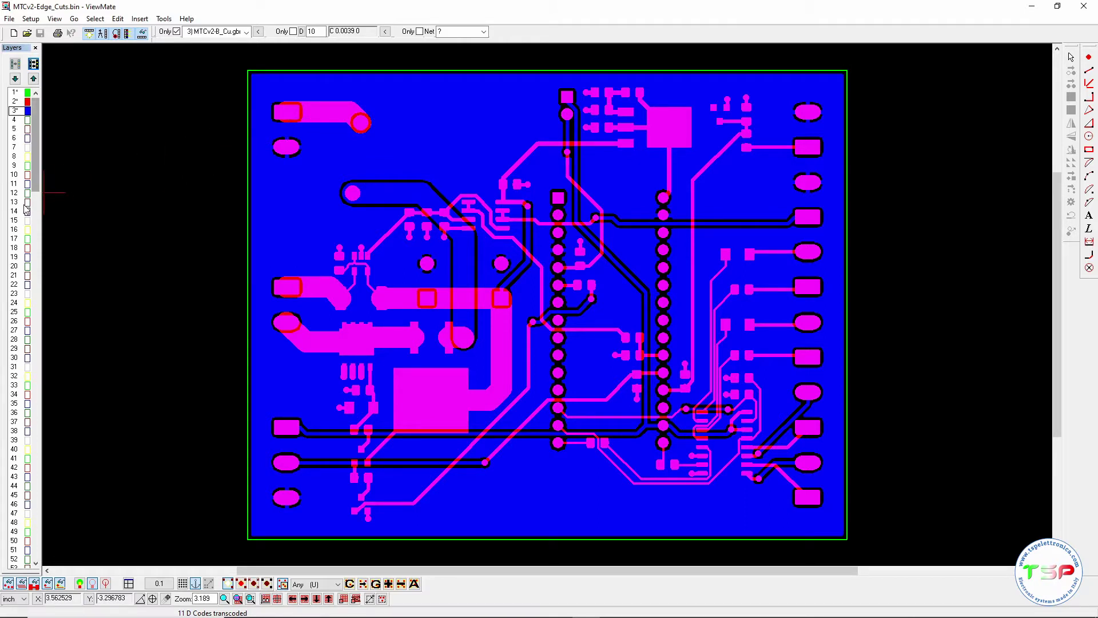
- Import the front silkscreen MTCv2-F_SilkS.gbr onto layer 7
click(21, 122)
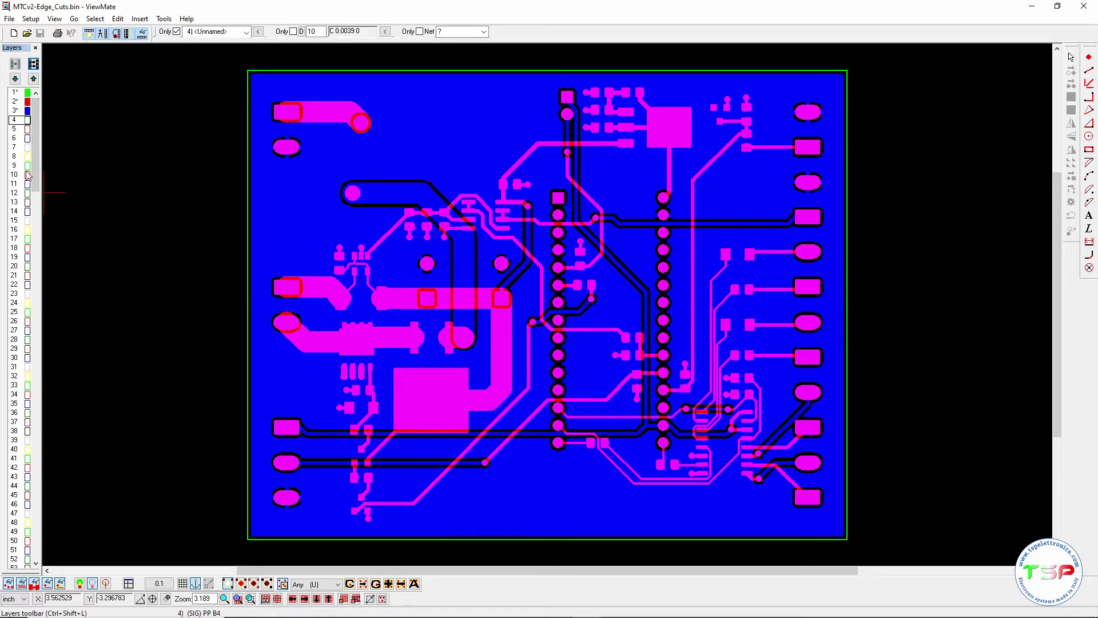
click(21, 147)
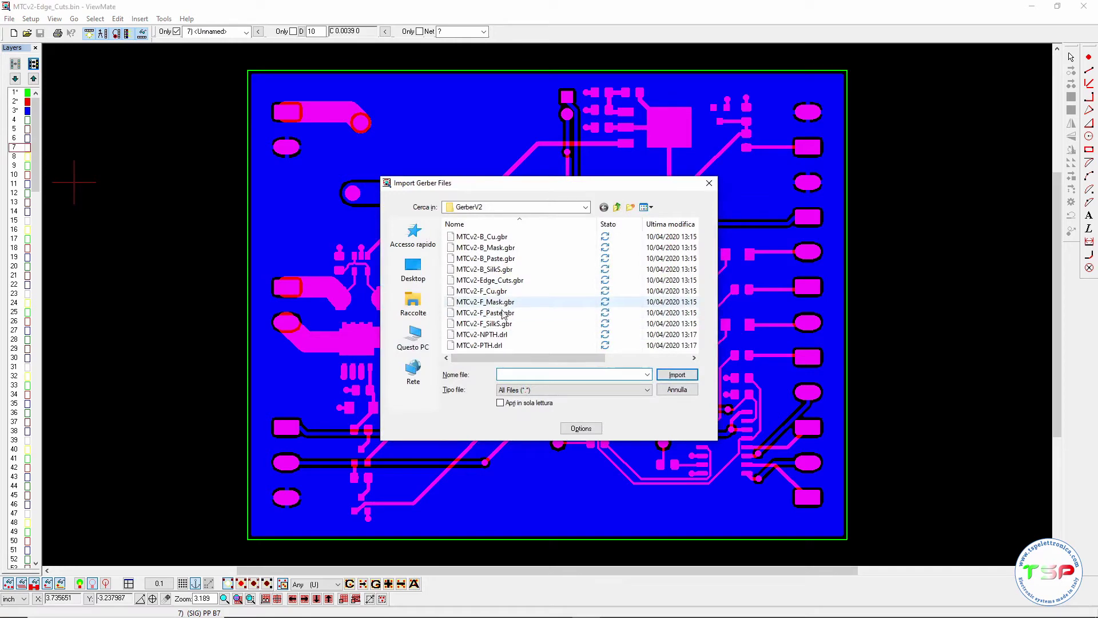
click(497, 324)
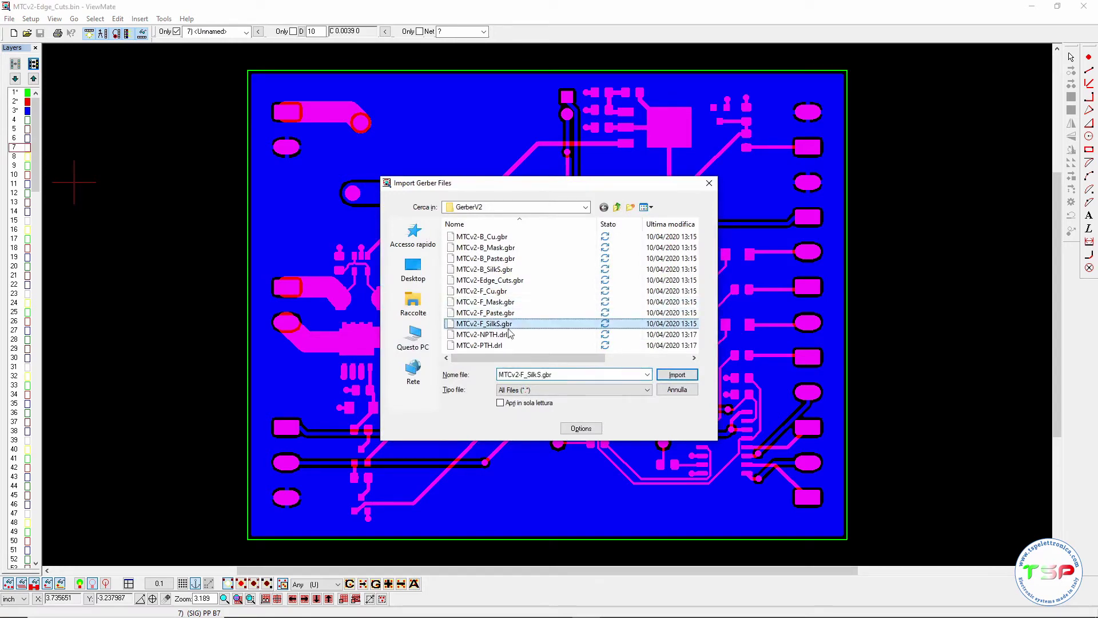
click(677, 375)
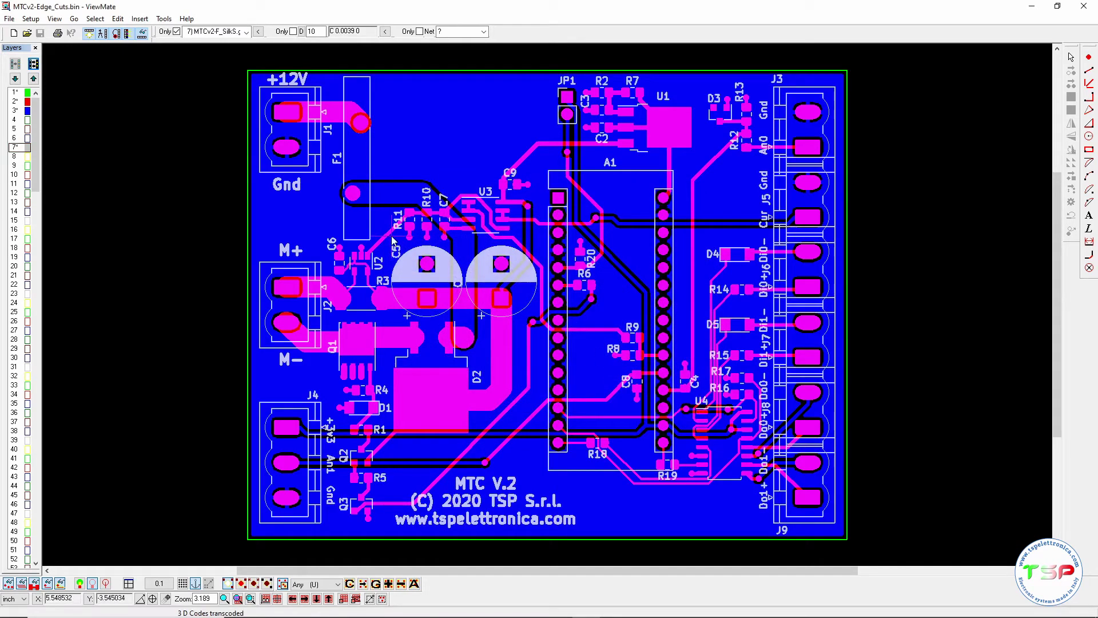
- Toggle layers 7 and 3 to compare silkscreen with copper, then start drill import on layer 4
click(17, 149)
click(17, 150)
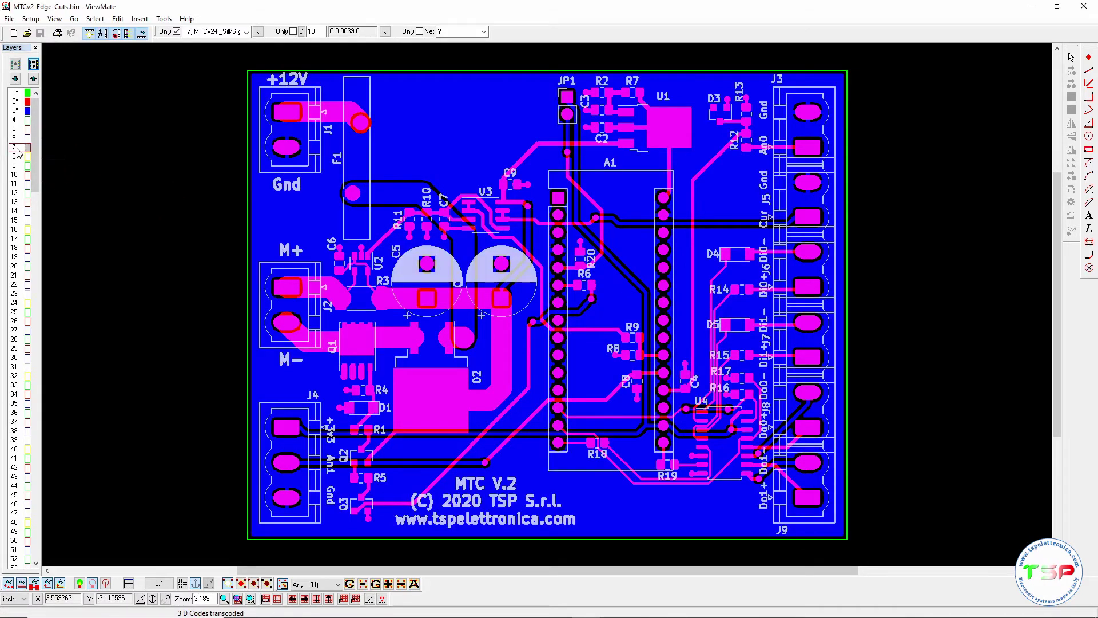
click(20, 111)
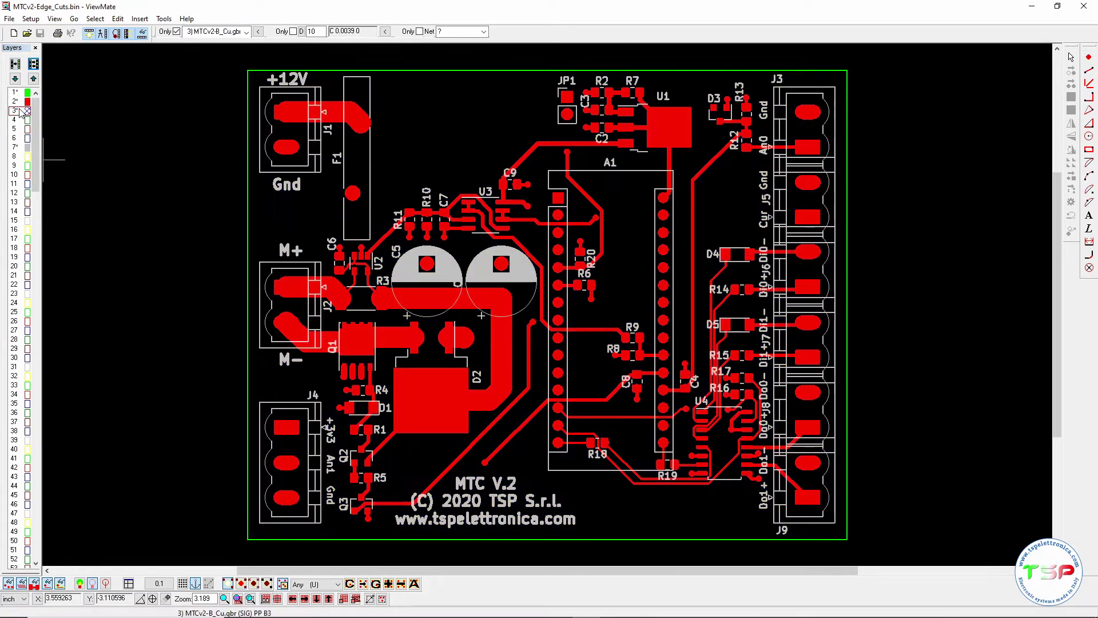
click(20, 111)
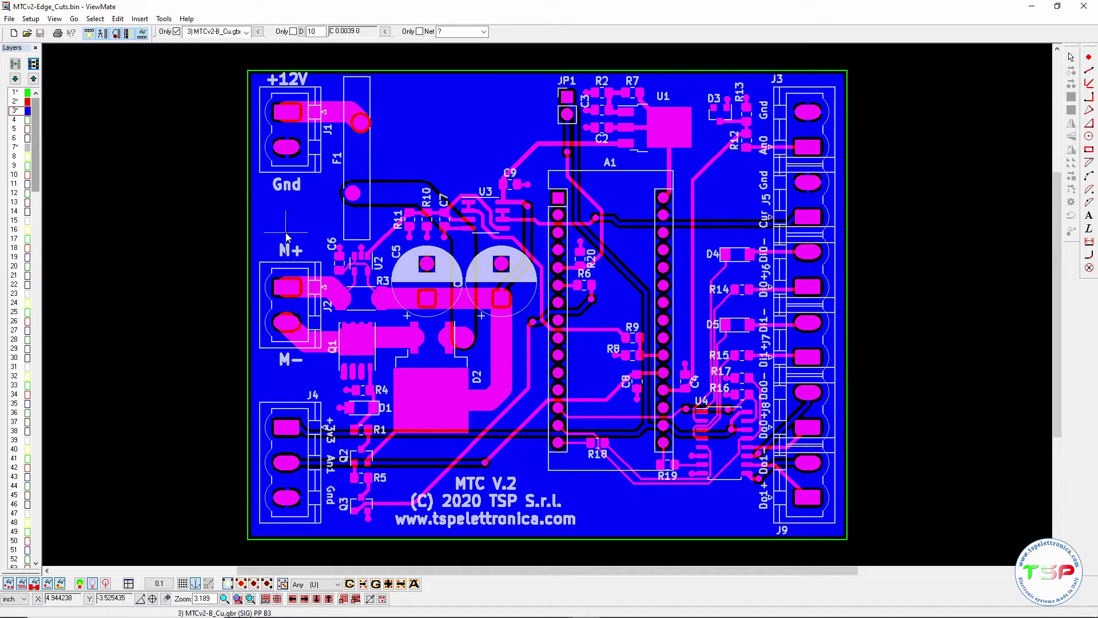
click(16, 120)
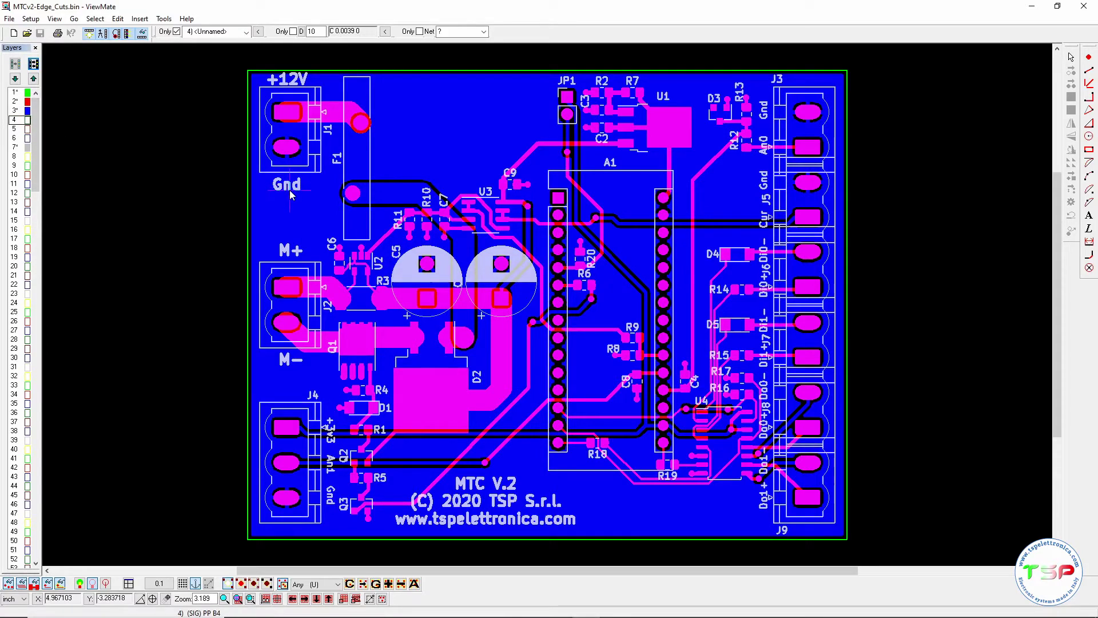
key(ctrl+d)
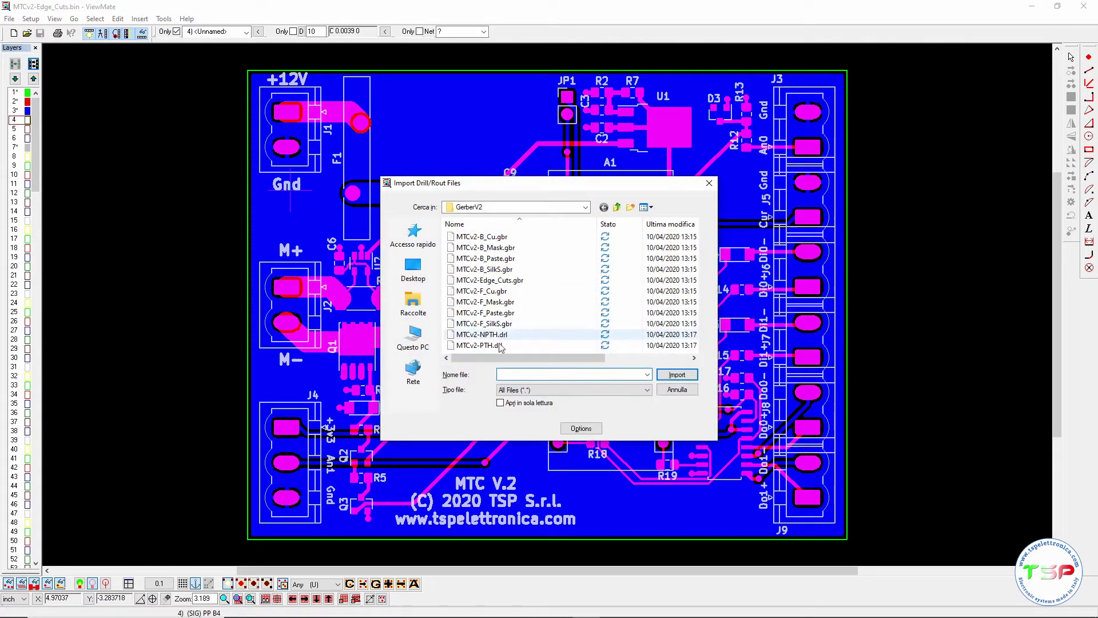
- Import MTCv2-PTH.drl onto layer 4 and check the holes with copper layers 2 and 3 hidden, then shown
click(498, 345)
click(677, 374)
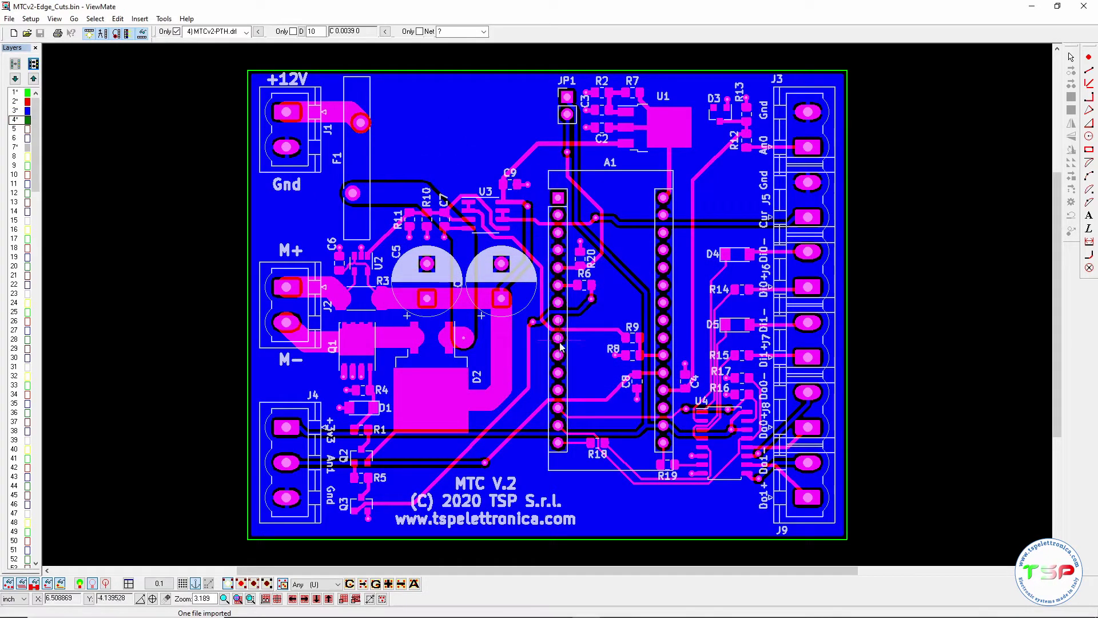
click(16, 102)
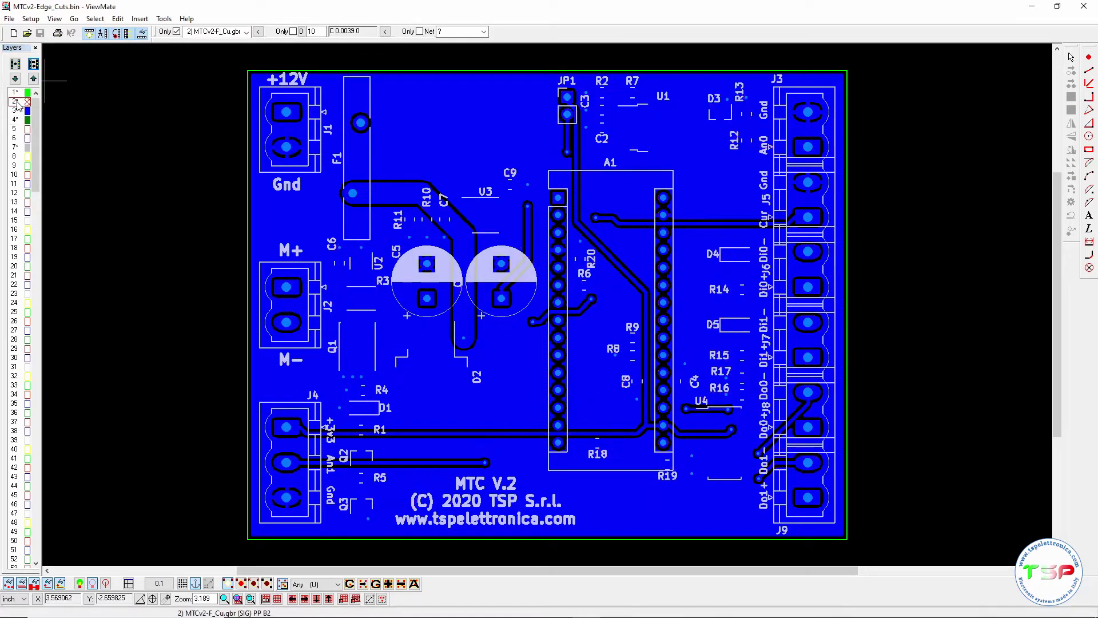
click(16, 110)
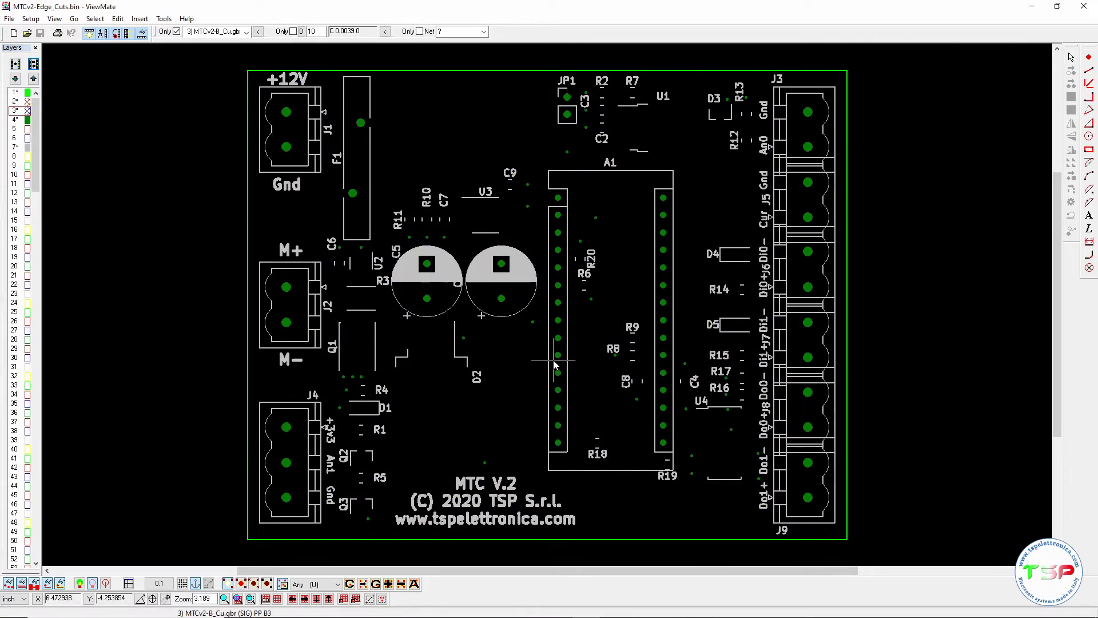
click(23, 102)
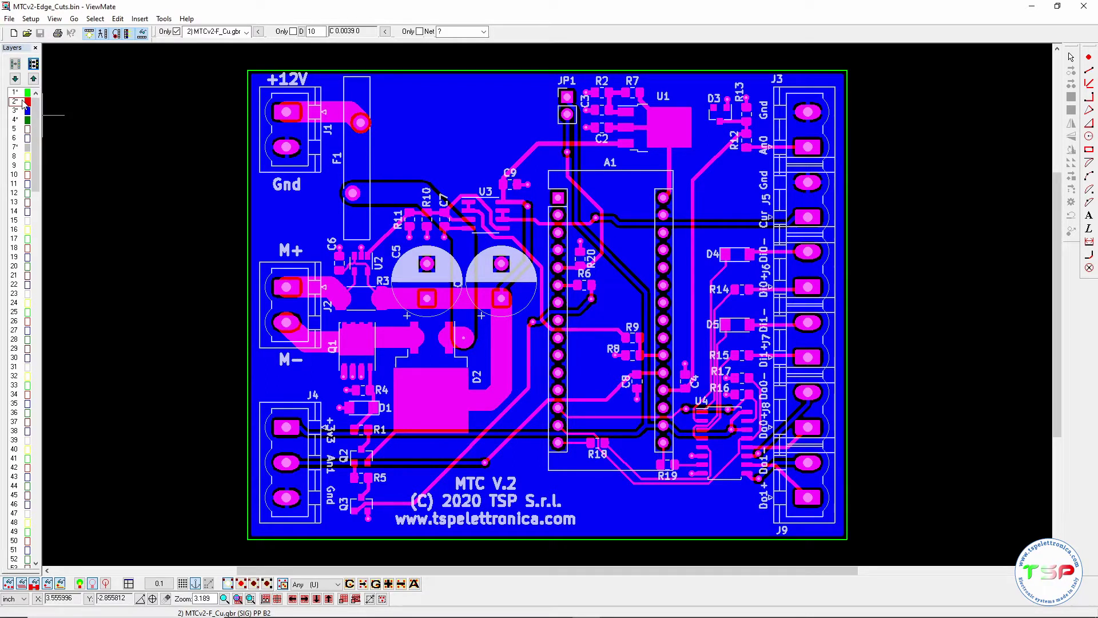
- Import MTCv2-F_Mask.gbr from the GerberV2 folder as layer 5
click(17, 130)
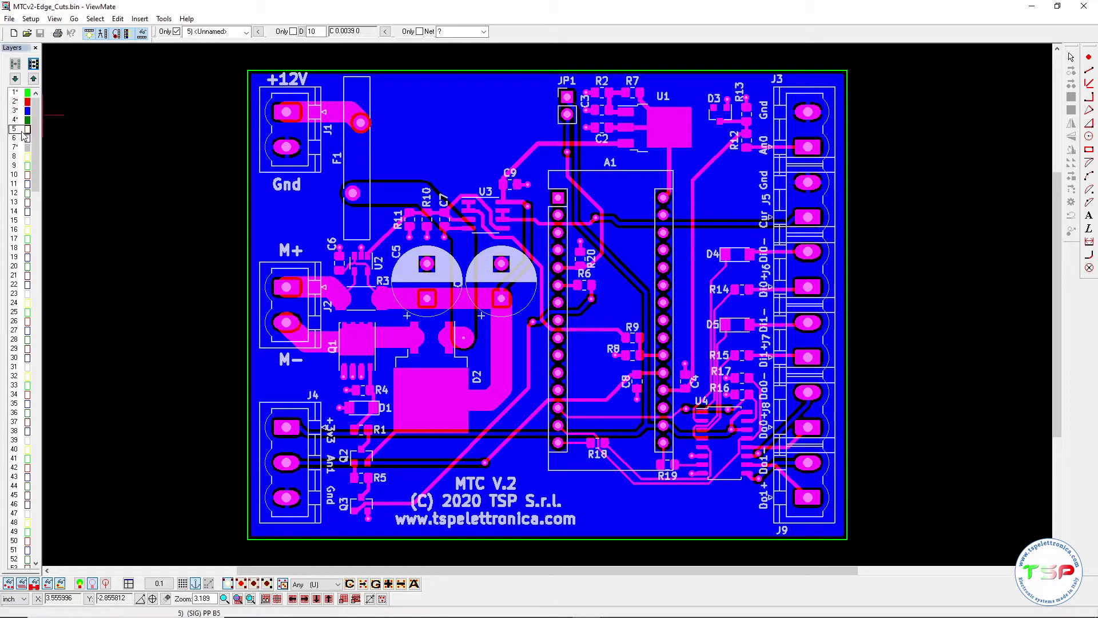
double_click(23, 133)
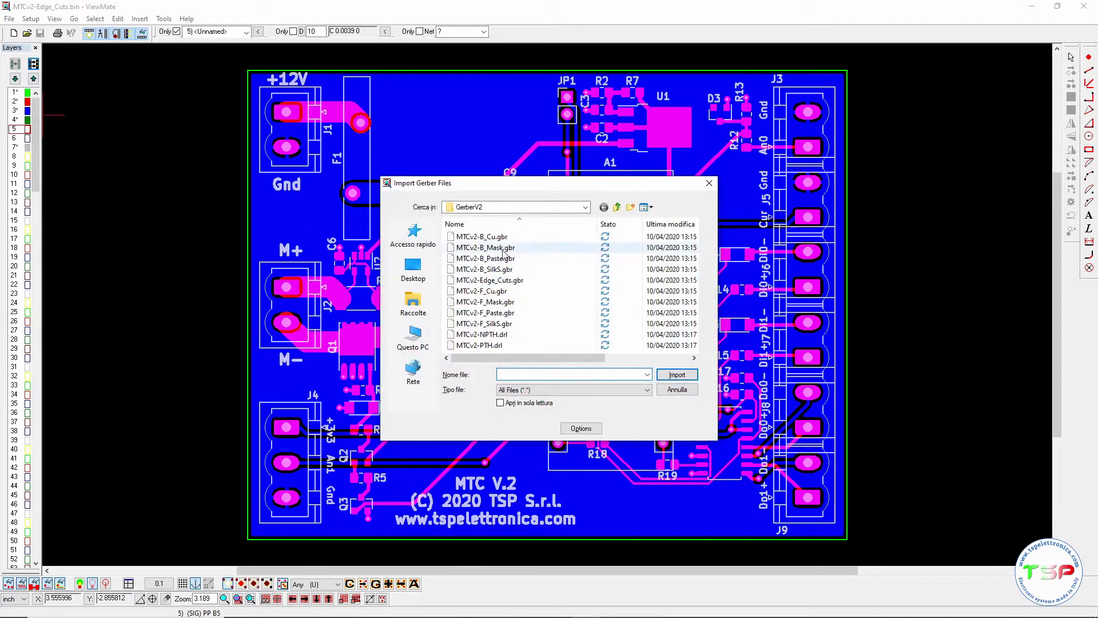
click(457, 248)
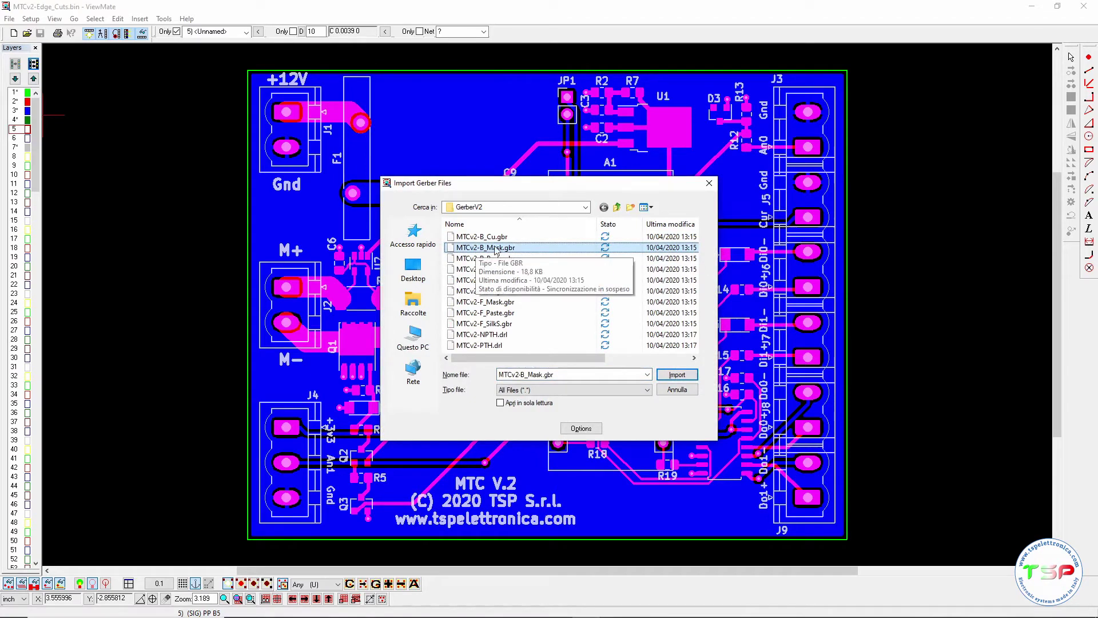
click(495, 301)
click(677, 374)
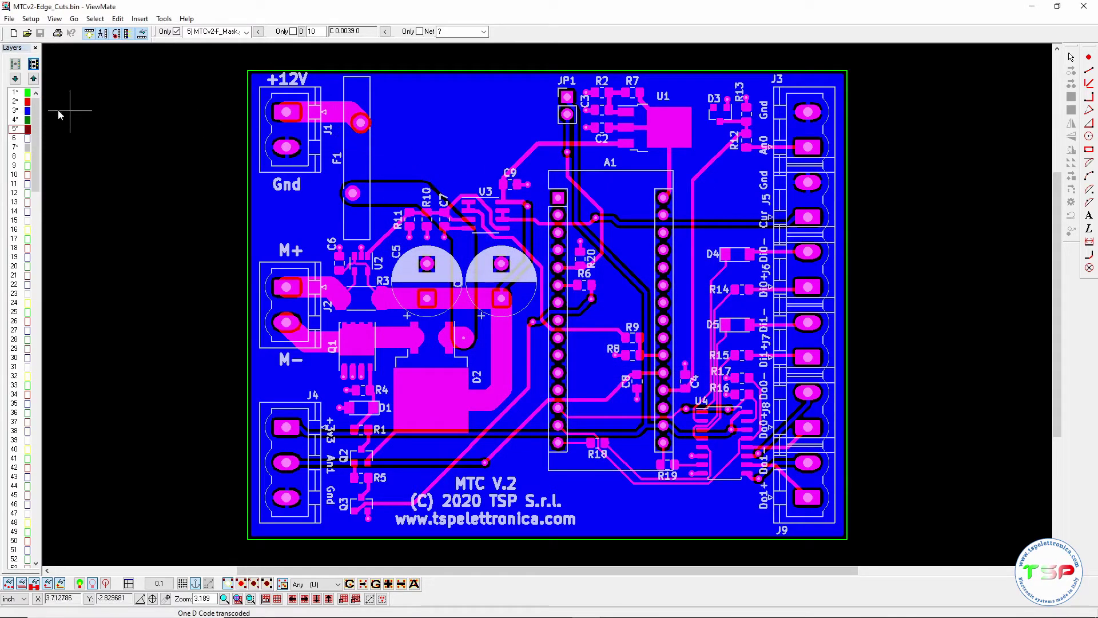
- Compare the front mask with copper layers 2 and 3 hidden and shown, then target layer 6
click(17, 102)
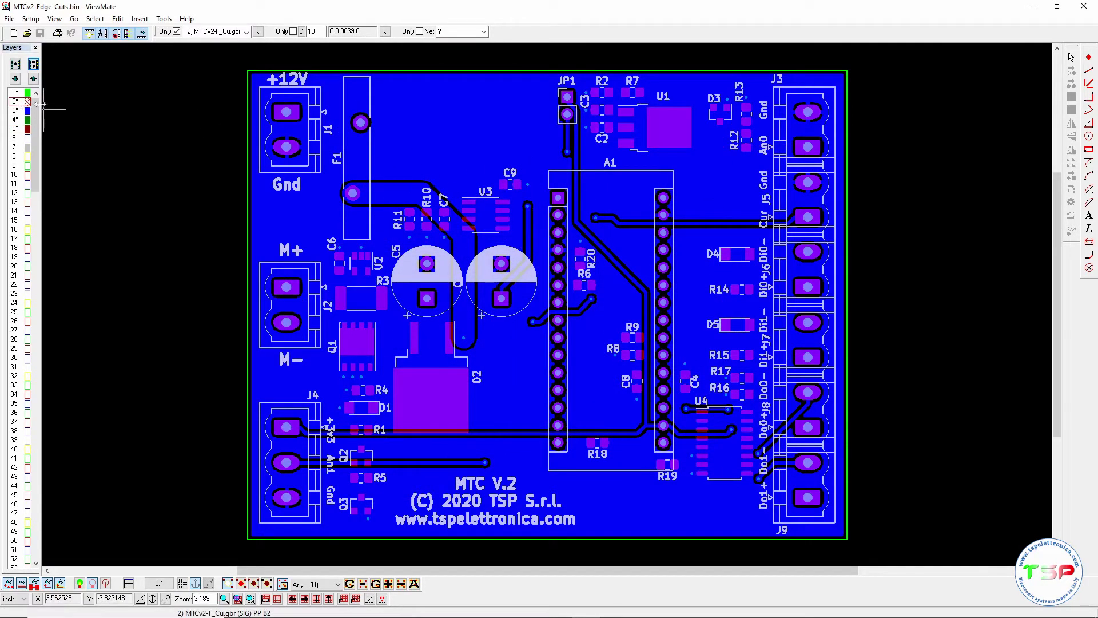
click(18, 111)
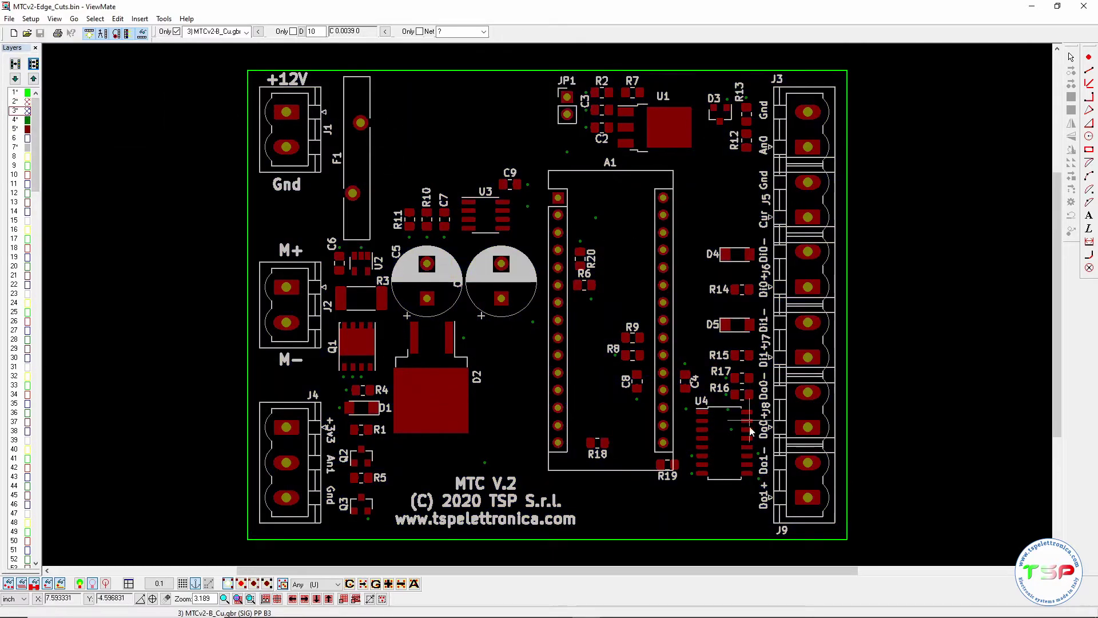
click(27, 110)
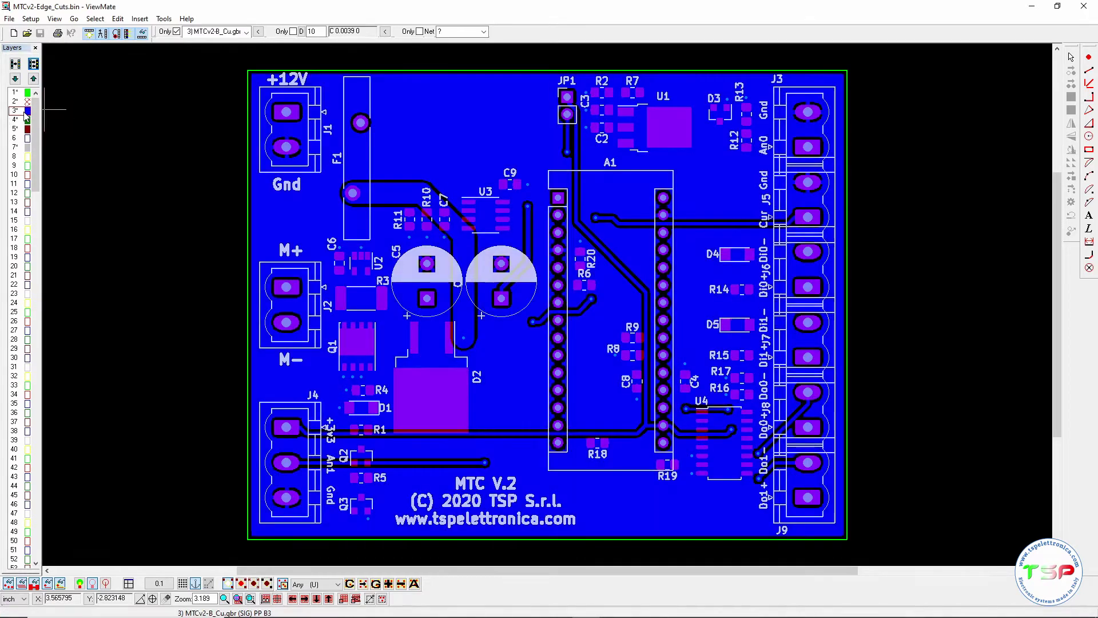
click(27, 102)
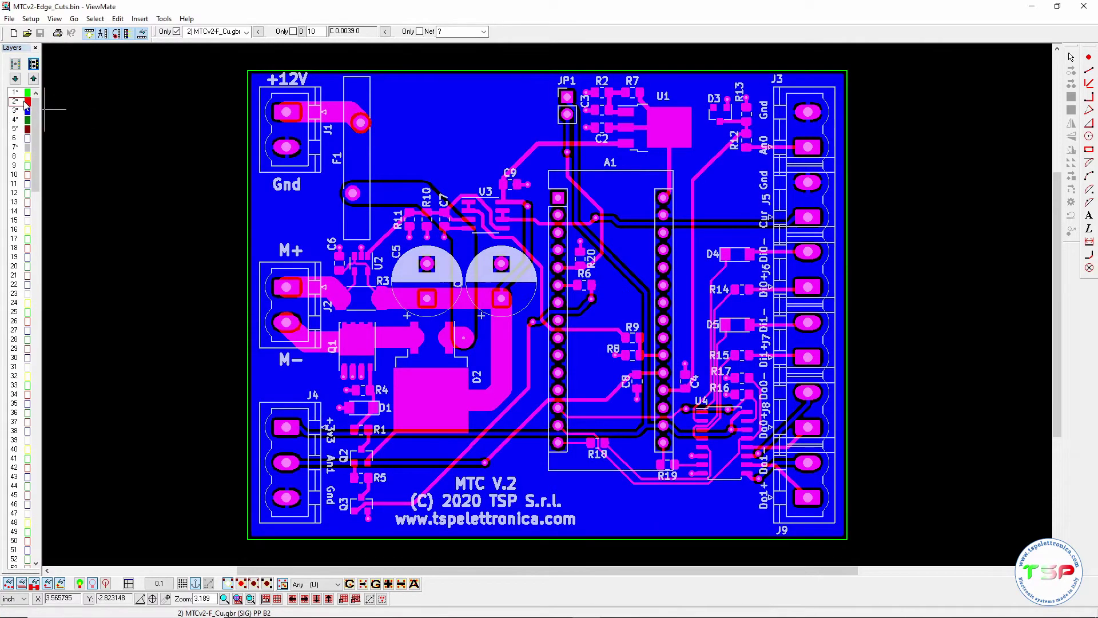
click(14, 138)
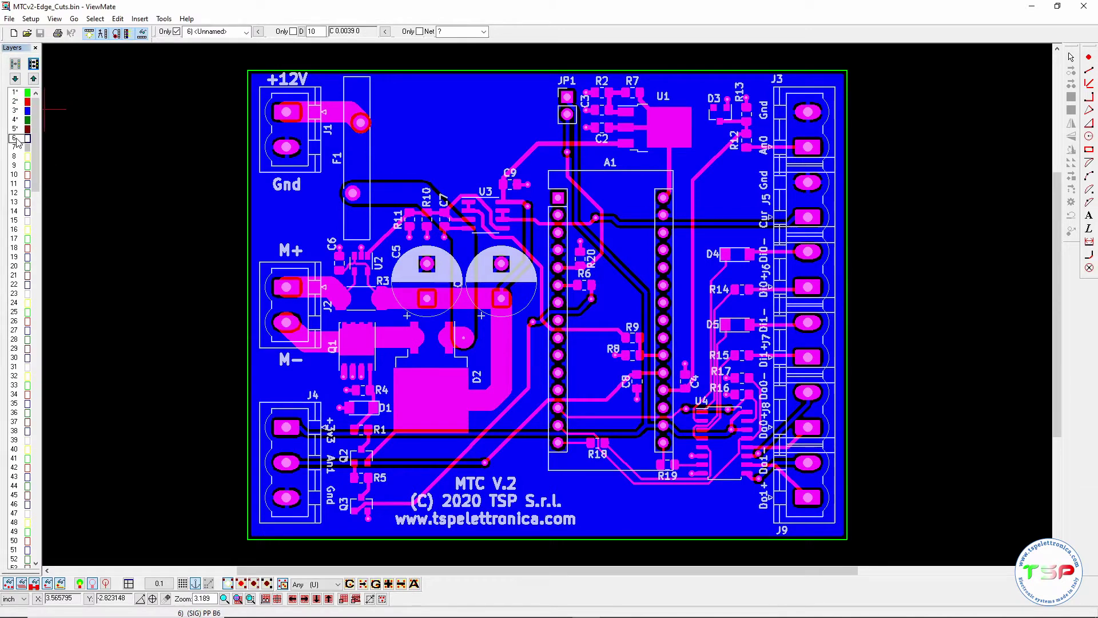
double_click(16, 139)
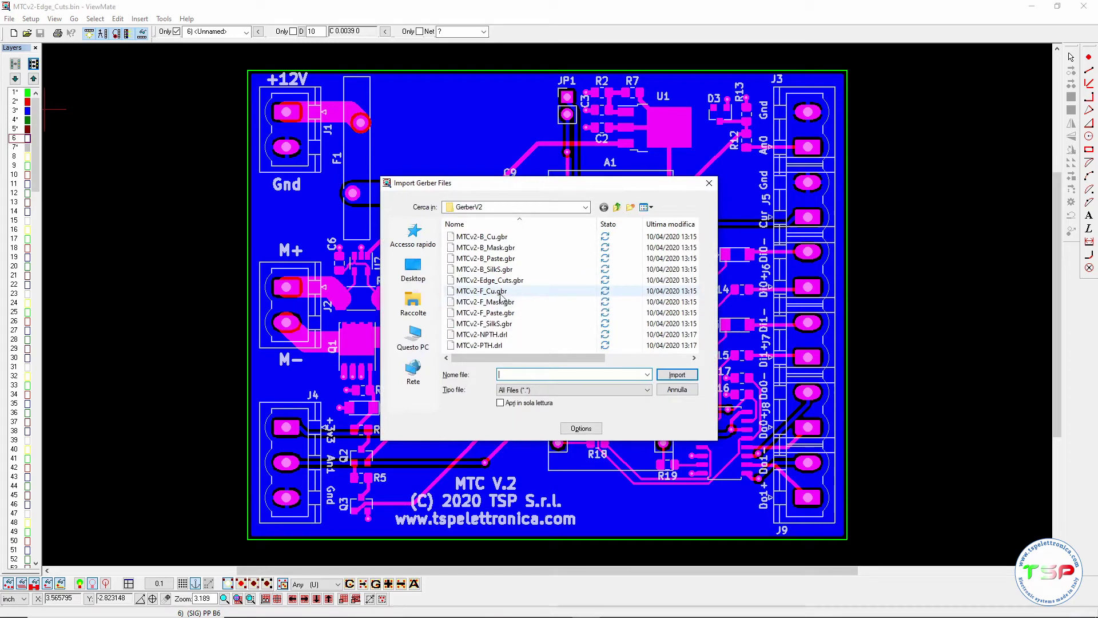
- Import MTCv2-B_Mask.gbr as layer 6, toggling layers 2, 3 and 6 off and on to compare
click(507, 247)
click(676, 375)
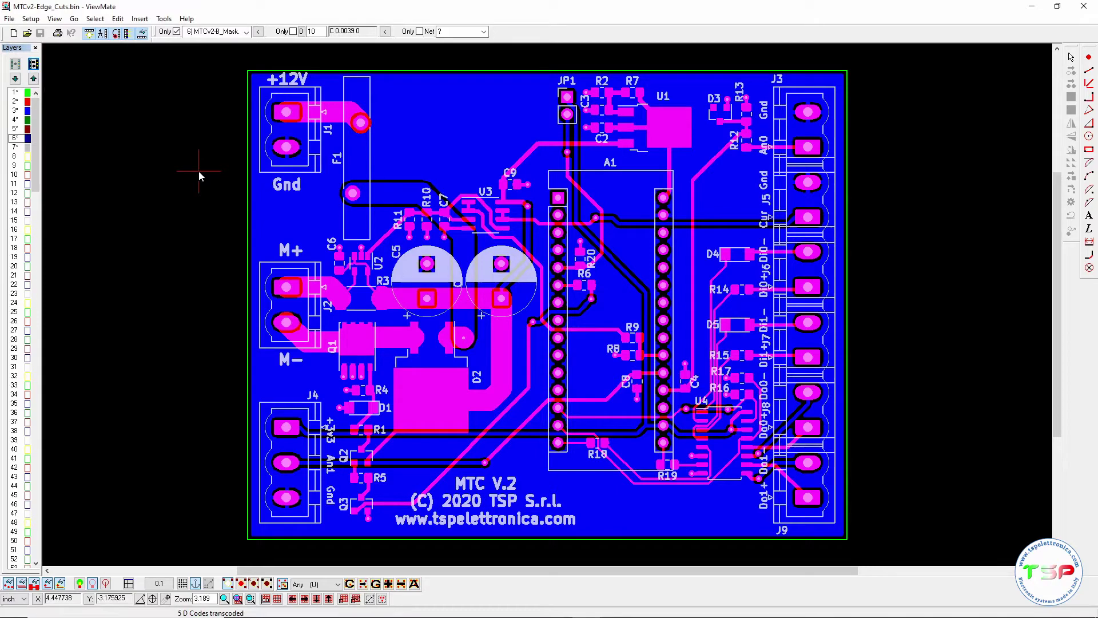
click(21, 102)
click(20, 111)
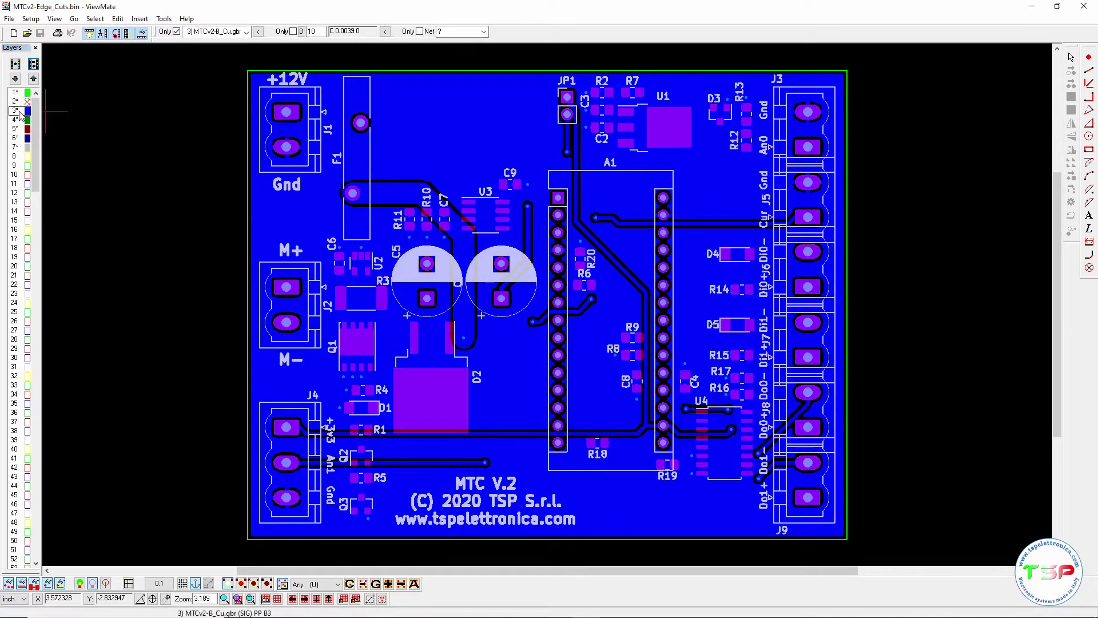
click(21, 138)
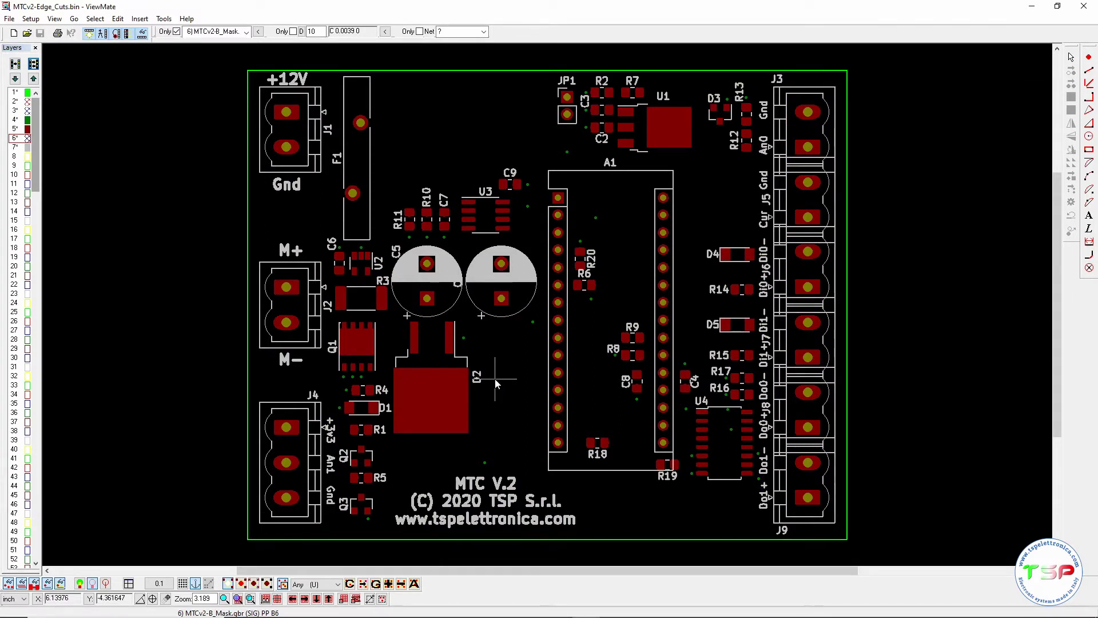
click(27, 138)
click(27, 110)
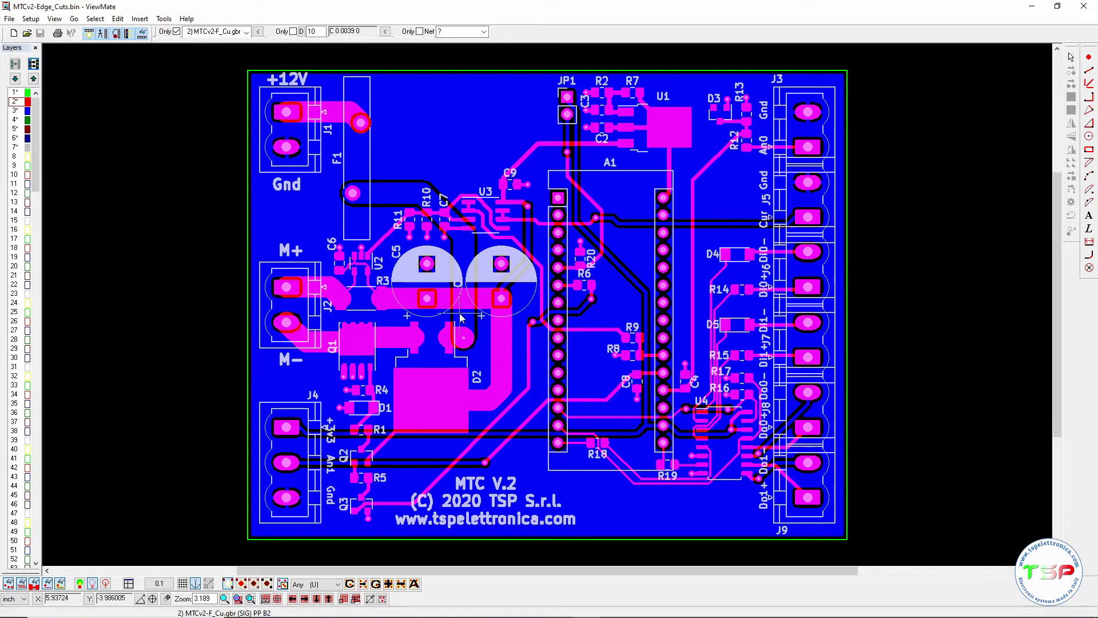
- Zoom in to inspect the board around Q1 and R16/R17
scroll(352, 327, up, 2)
scroll(352, 328, up, 3)
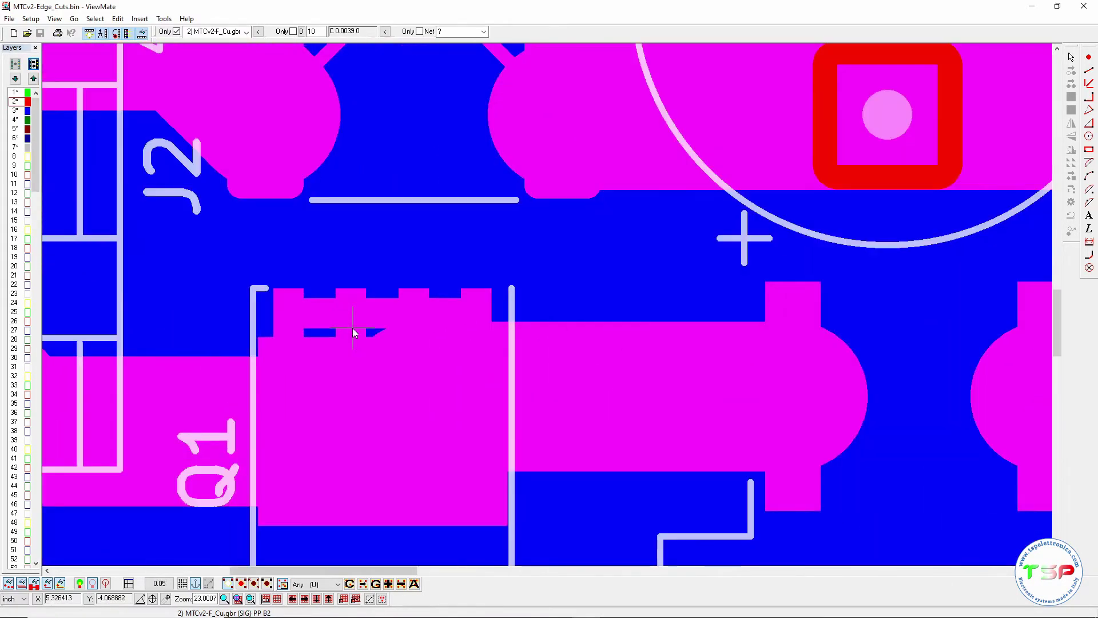
scroll(352, 328, down, 3)
scroll(352, 327, down, 2)
scroll(881, 406, up, 3)
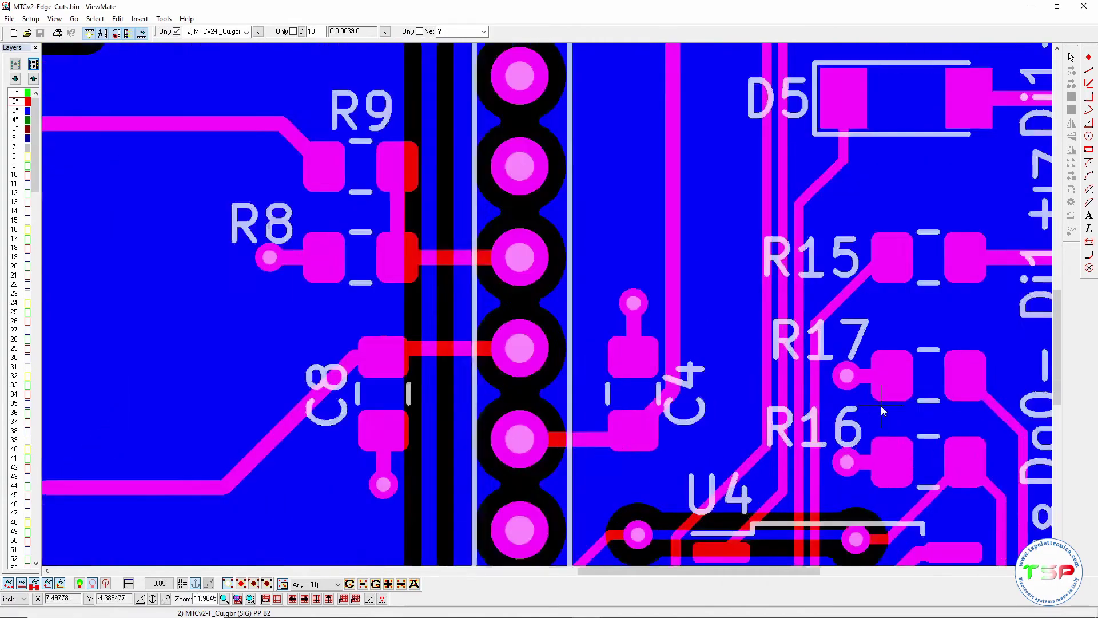
scroll(880, 406, up, 1)
scroll(831, 389, up, 2)
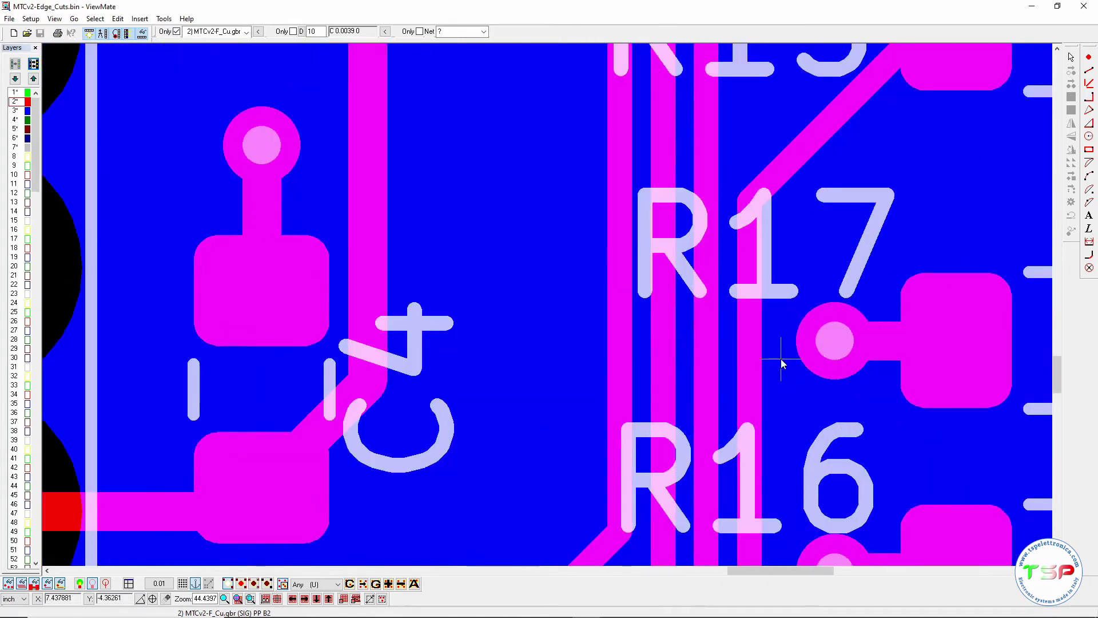
scroll(750, 338, down, 1)
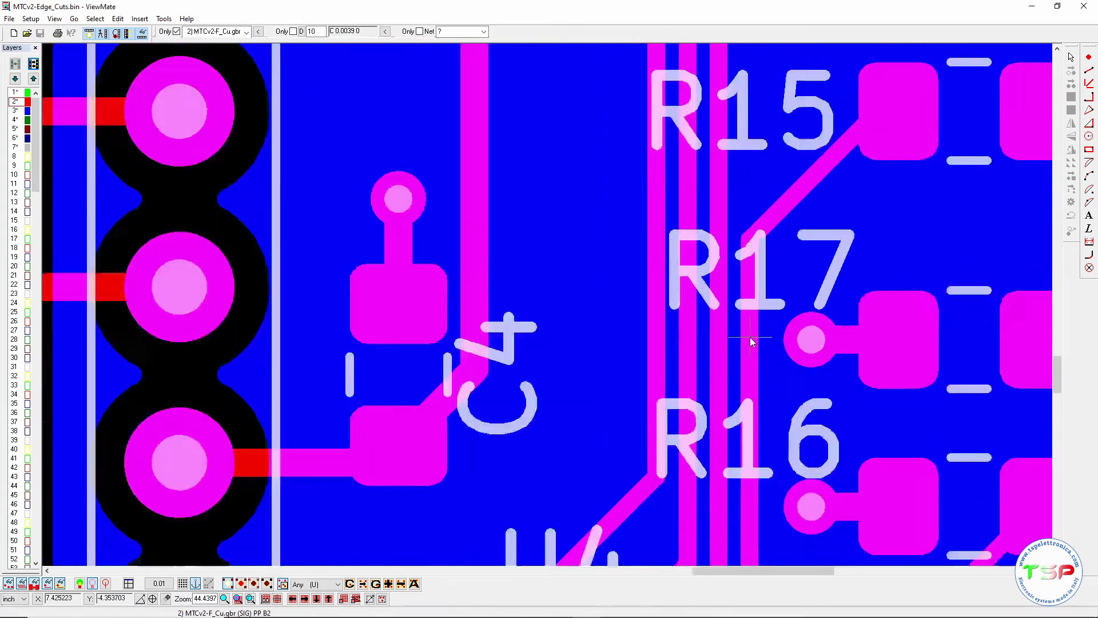
scroll(750, 337, down, 2)
scroll(749, 337, down, 2)
scroll(749, 337, down, 1)
scroll(582, 249, down, 1)
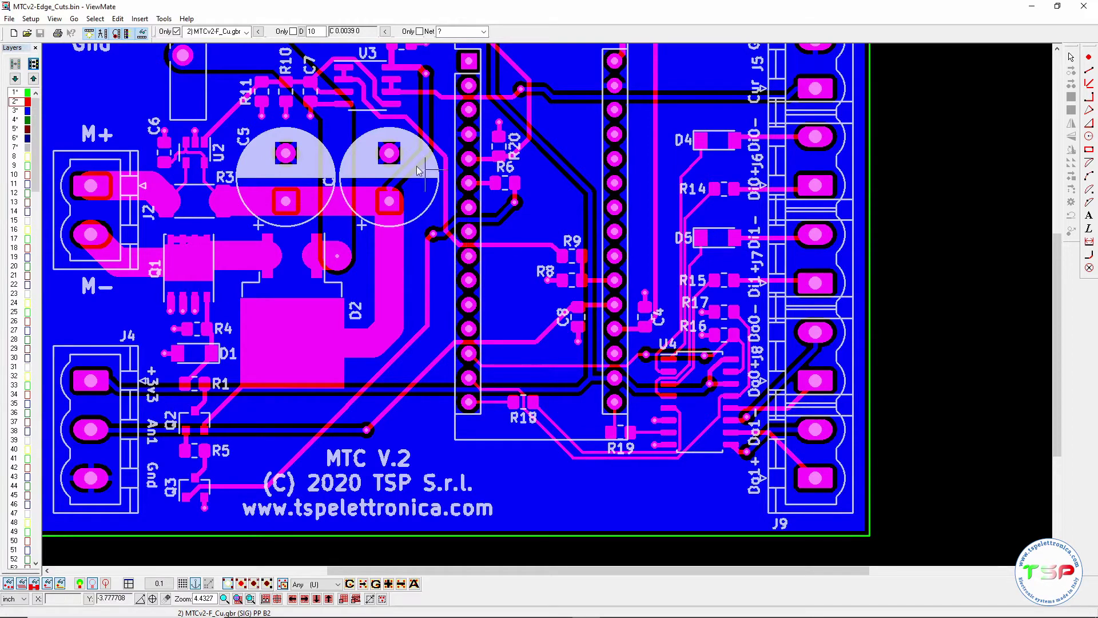
- Start a new job with layer 1 as target and browse up to the Progetti folder
click(14, 33)
click(20, 101)
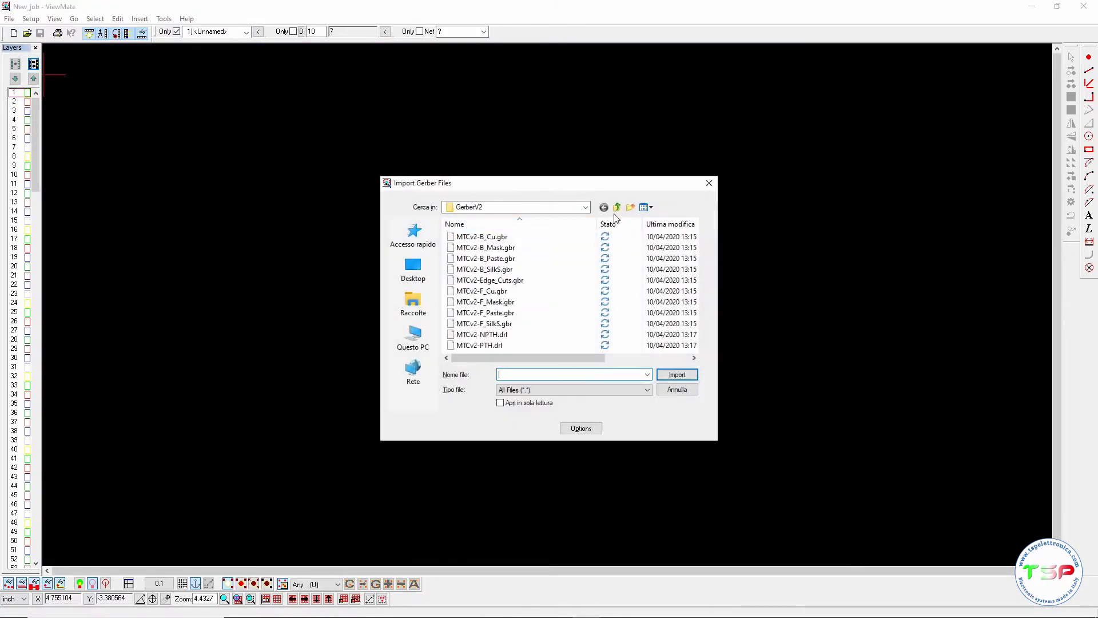
click(617, 207)
click(617, 207)
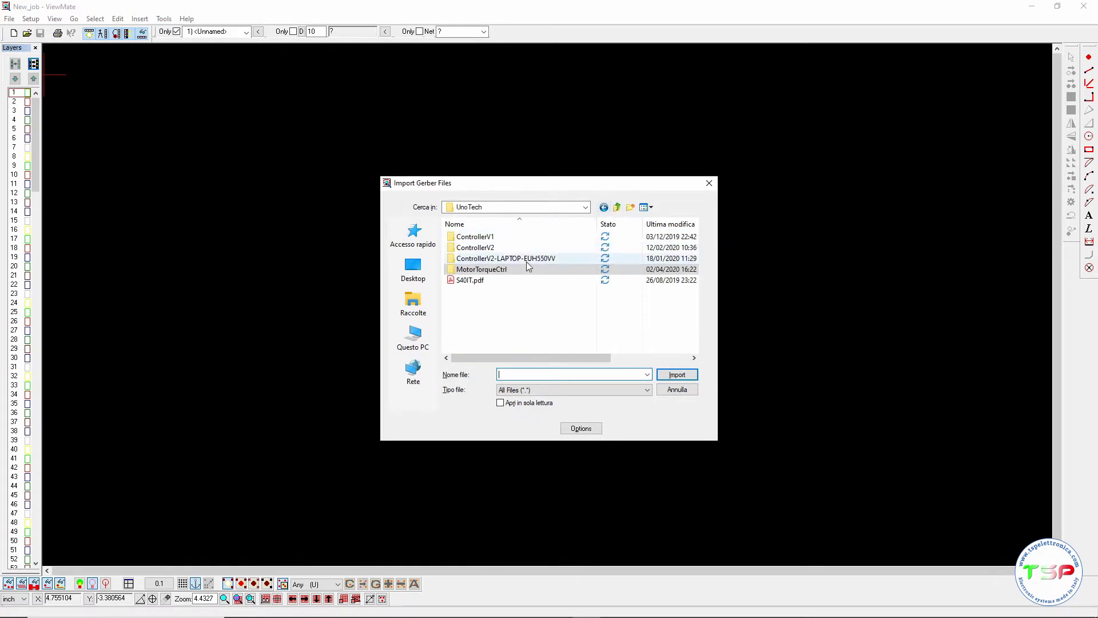
click(617, 207)
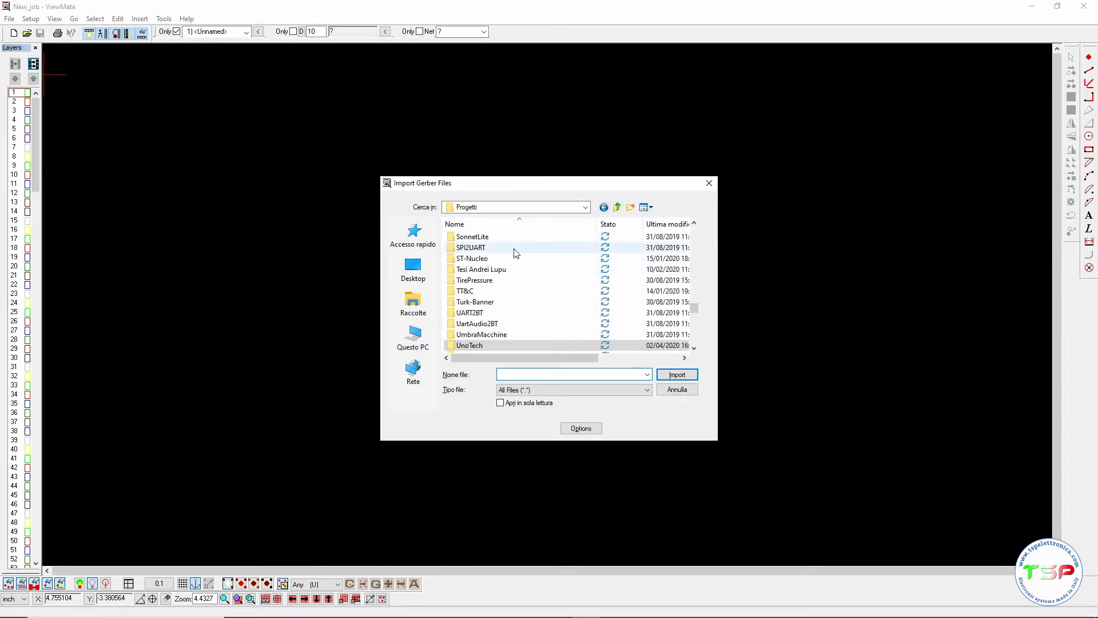
scroll(516, 254, up, 3)
scroll(516, 253, up, 2)
scroll(516, 254, up, 2)
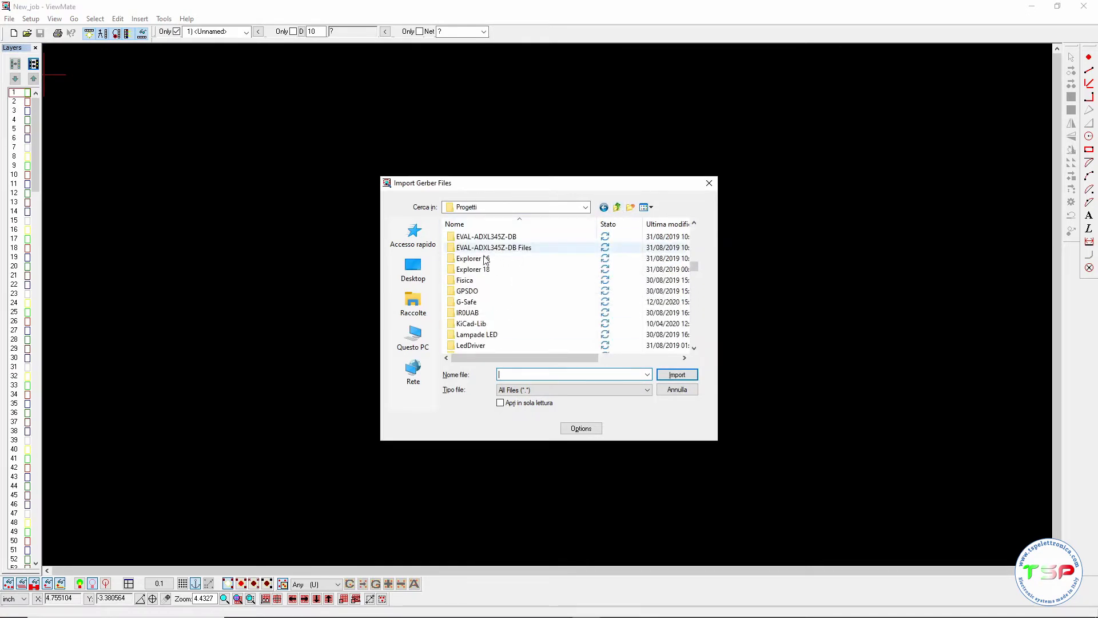
scroll(486, 269, up, 3)
scroll(482, 271, up, 3)
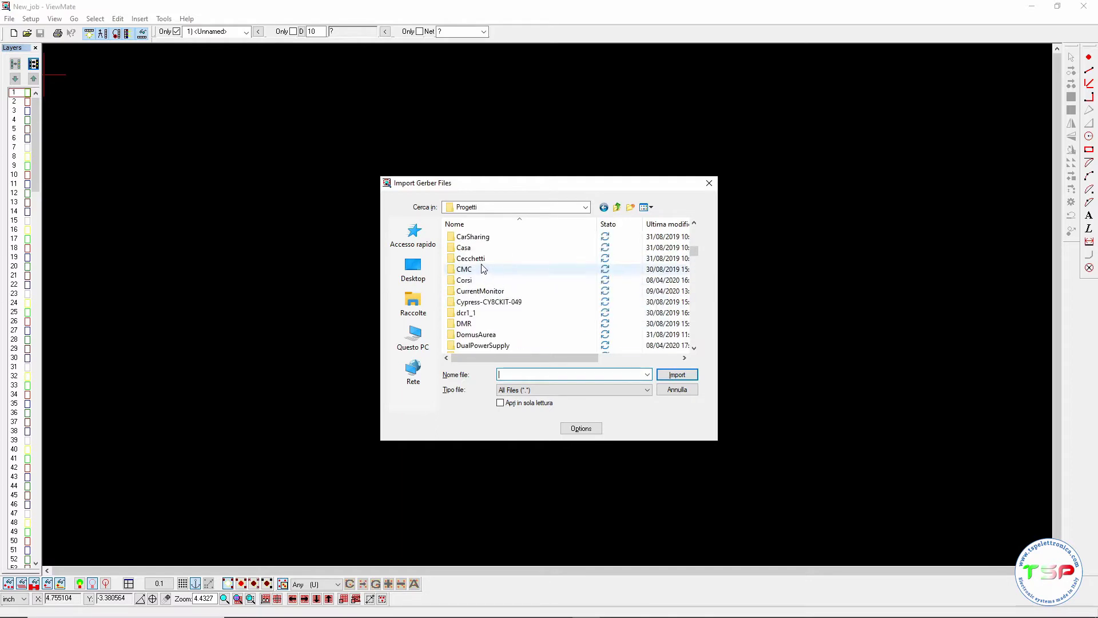
- Import Gerber.dim from SmartBatteryManager > SBMv3 > GerberV3 as layer 1
double_click(481, 268)
double_click(483, 270)
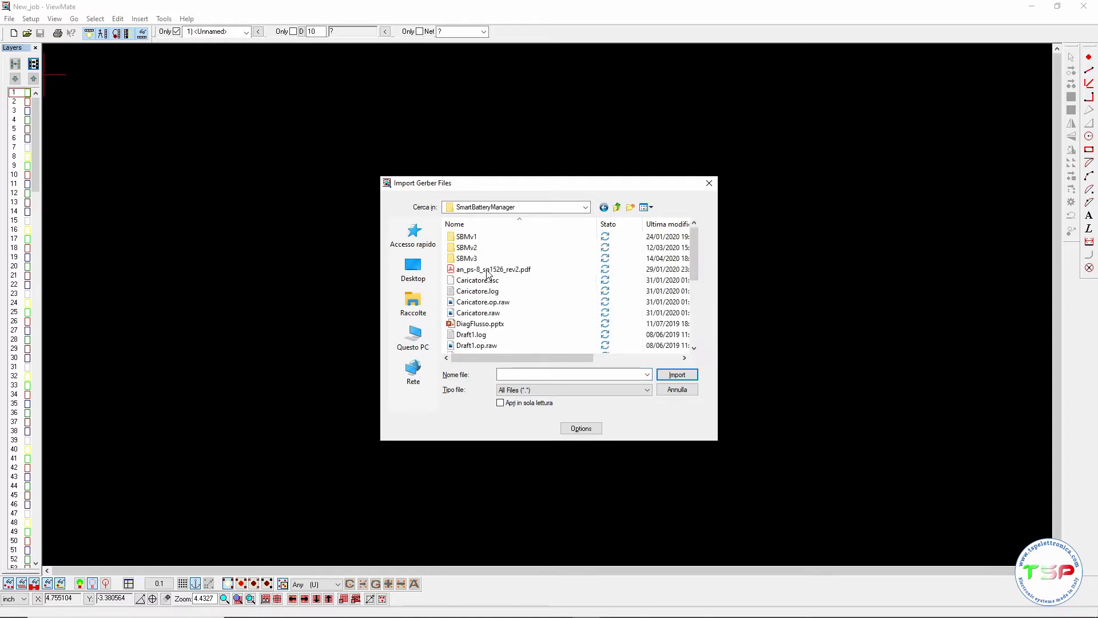
double_click(490, 262)
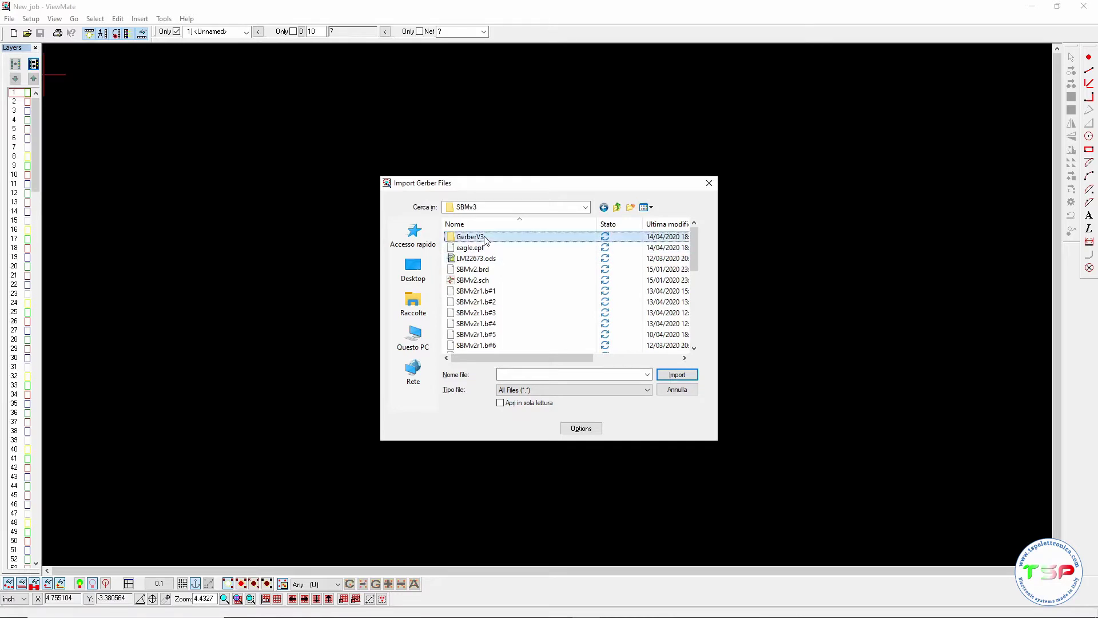
double_click(490, 247)
click(489, 281)
click(676, 374)
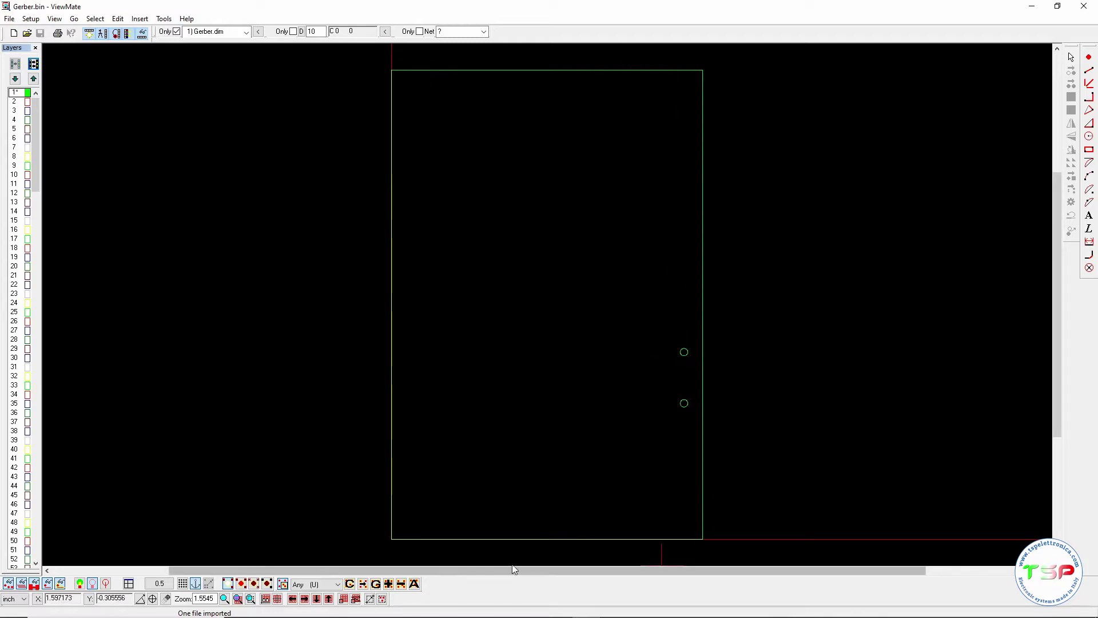
- Import Gerber.top as the top copper on layer 2, then make layer 4 active
click(18, 102)
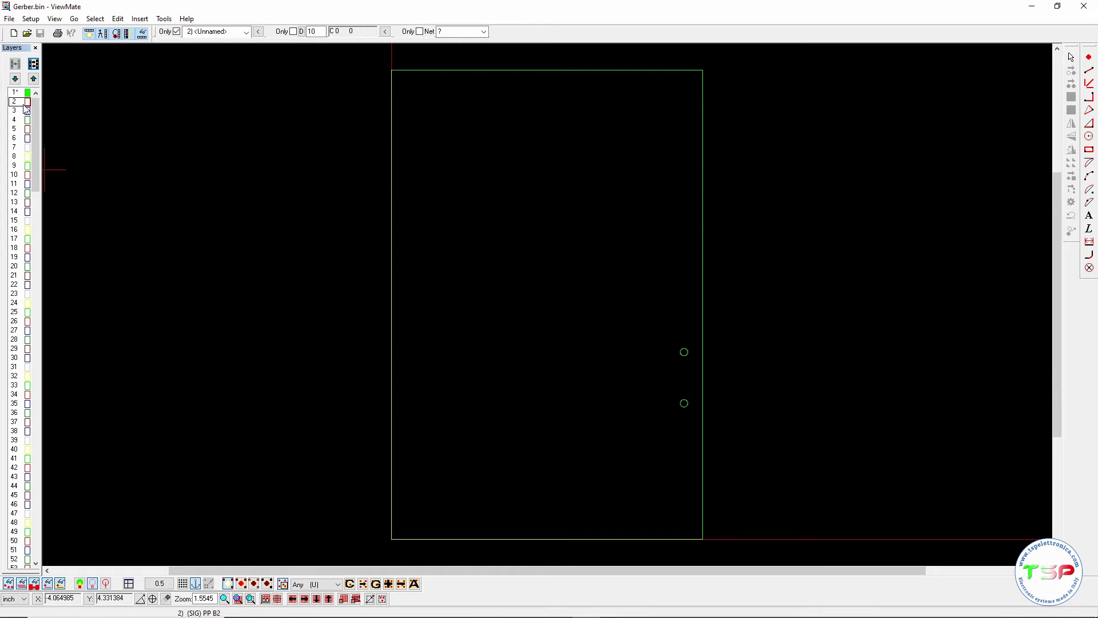
key(F1)
click(1086, 7)
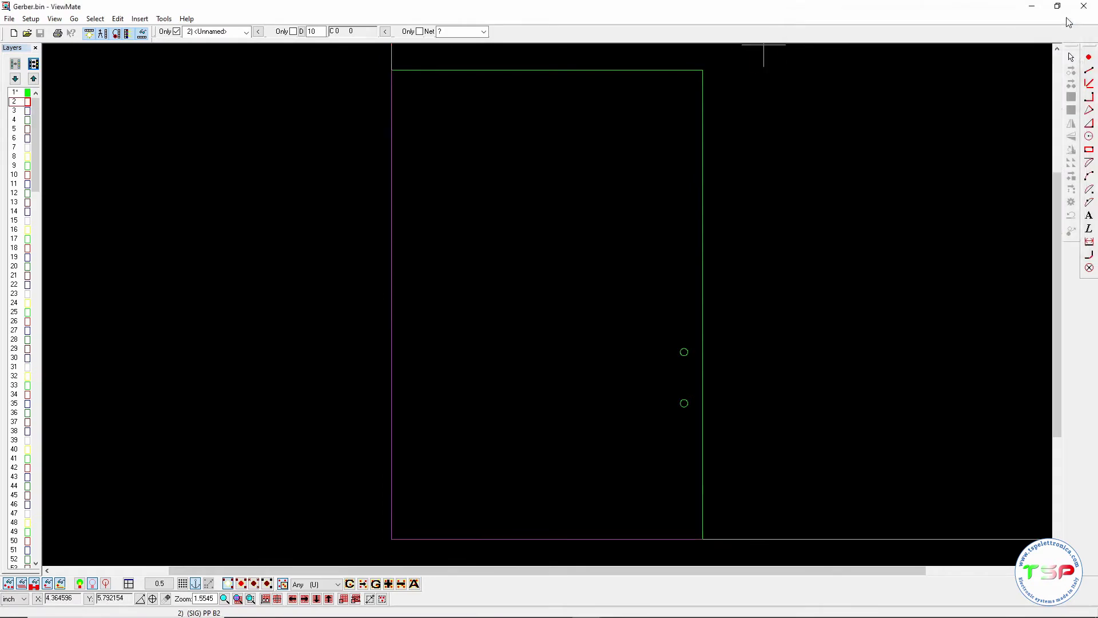
key(ctrl+i)
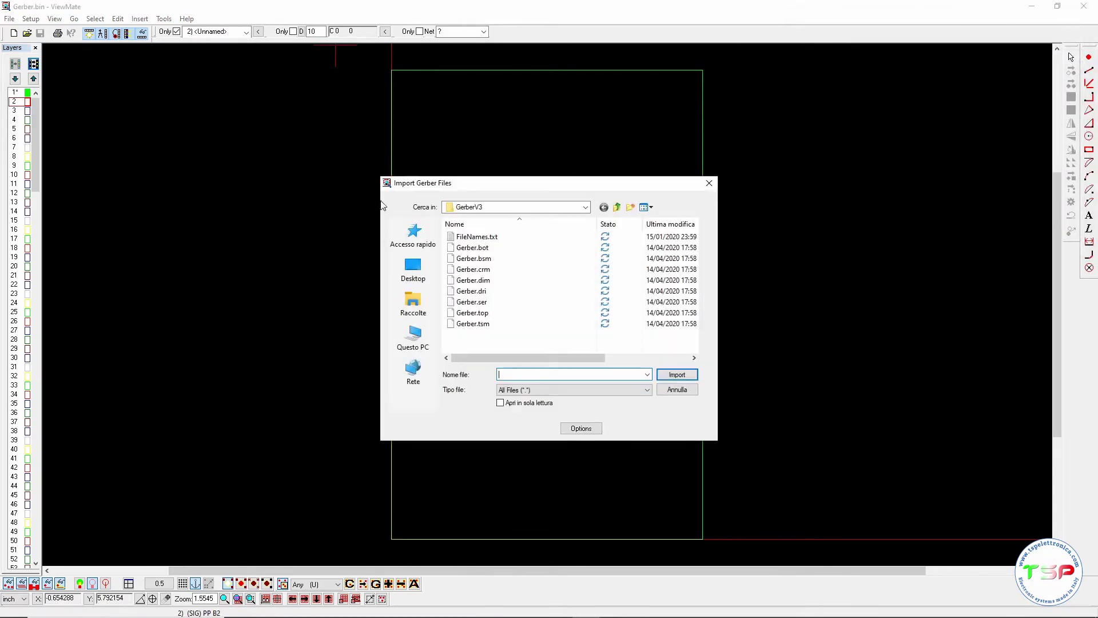
click(475, 313)
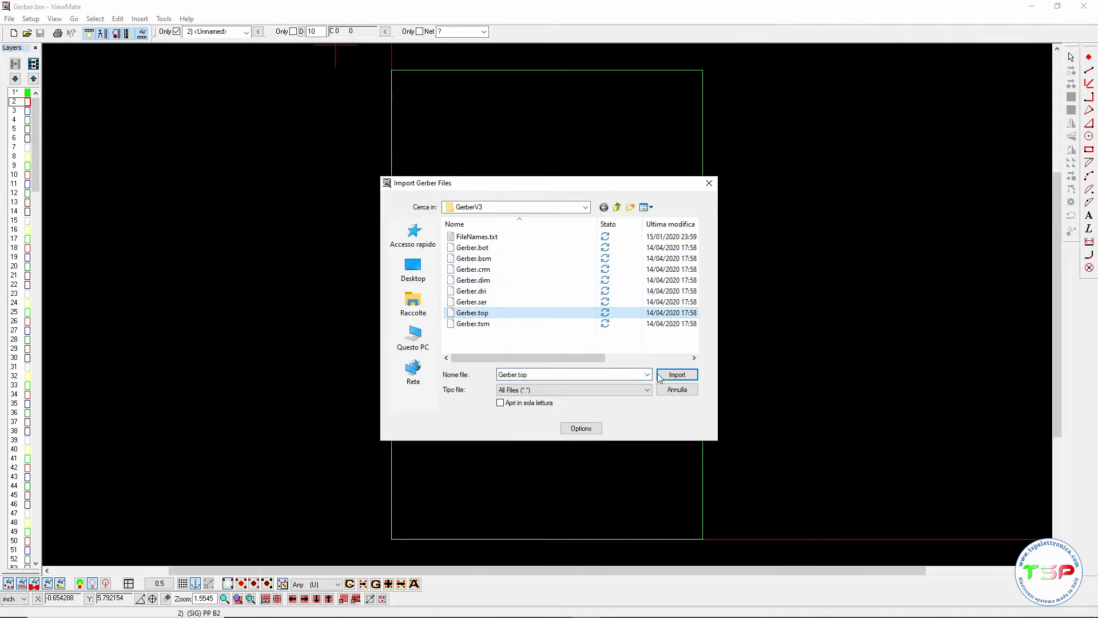
click(659, 378)
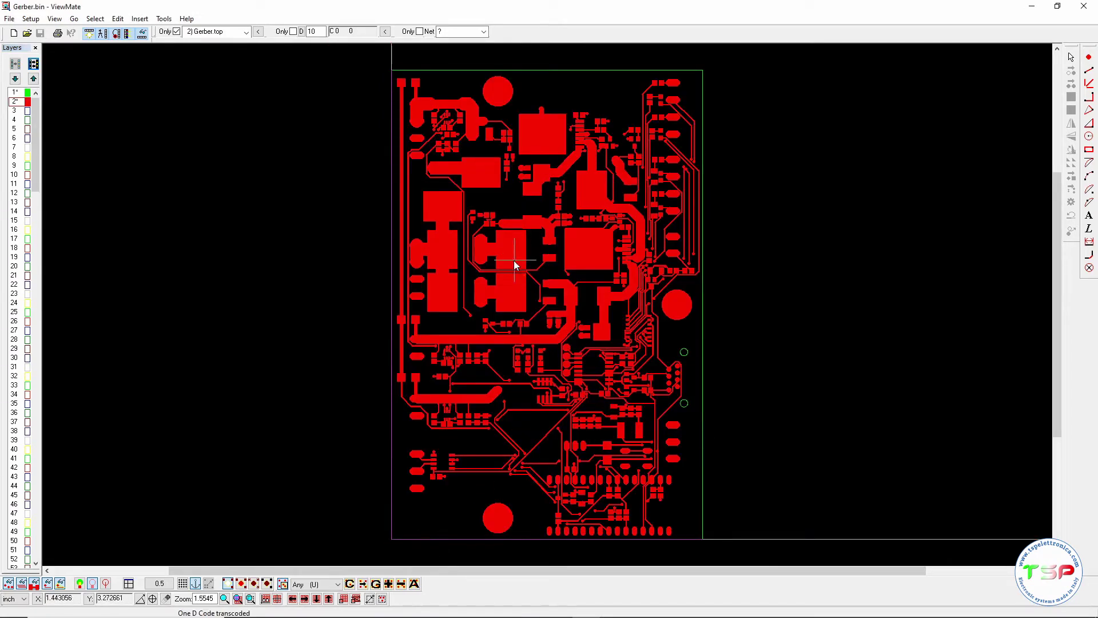
click(16, 121)
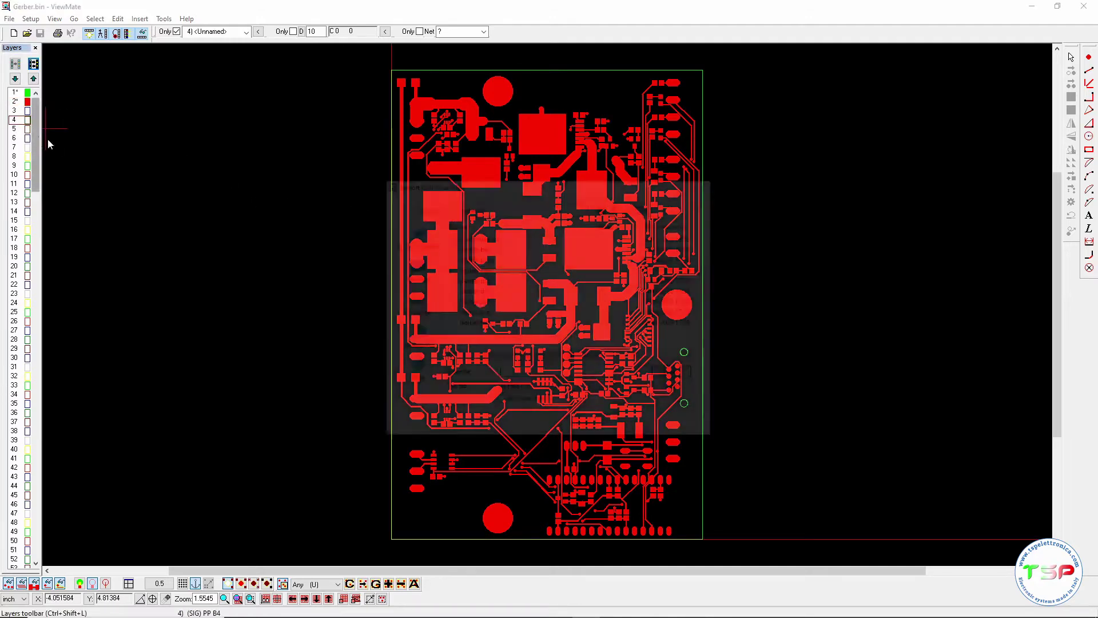
- Import Gerber.dri as the drill layer and zoom in to check the holes
click(474, 290)
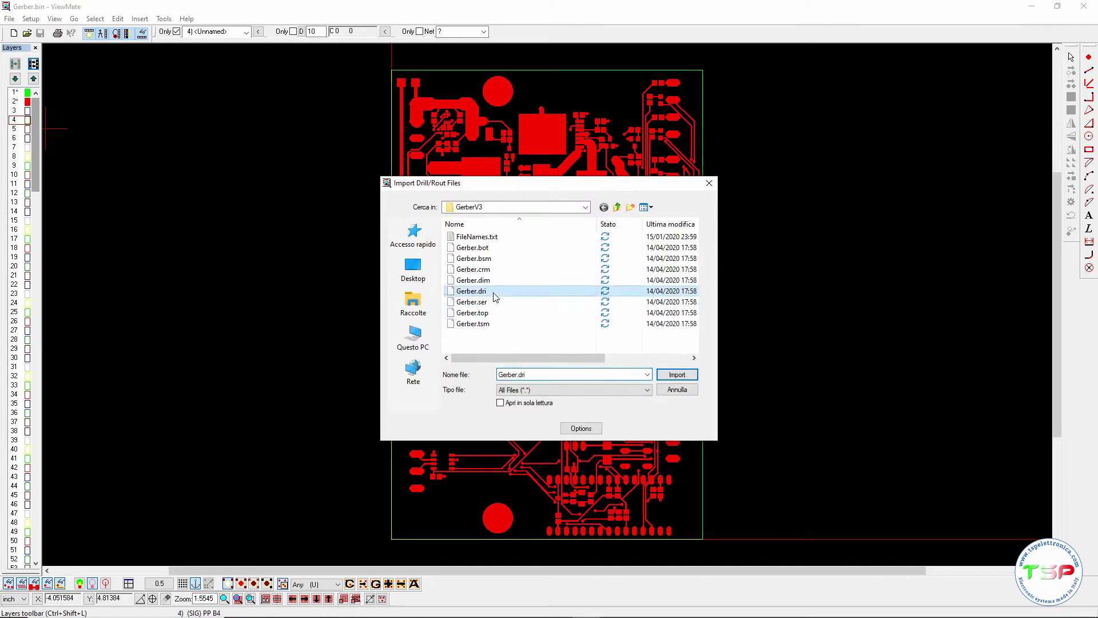
click(677, 374)
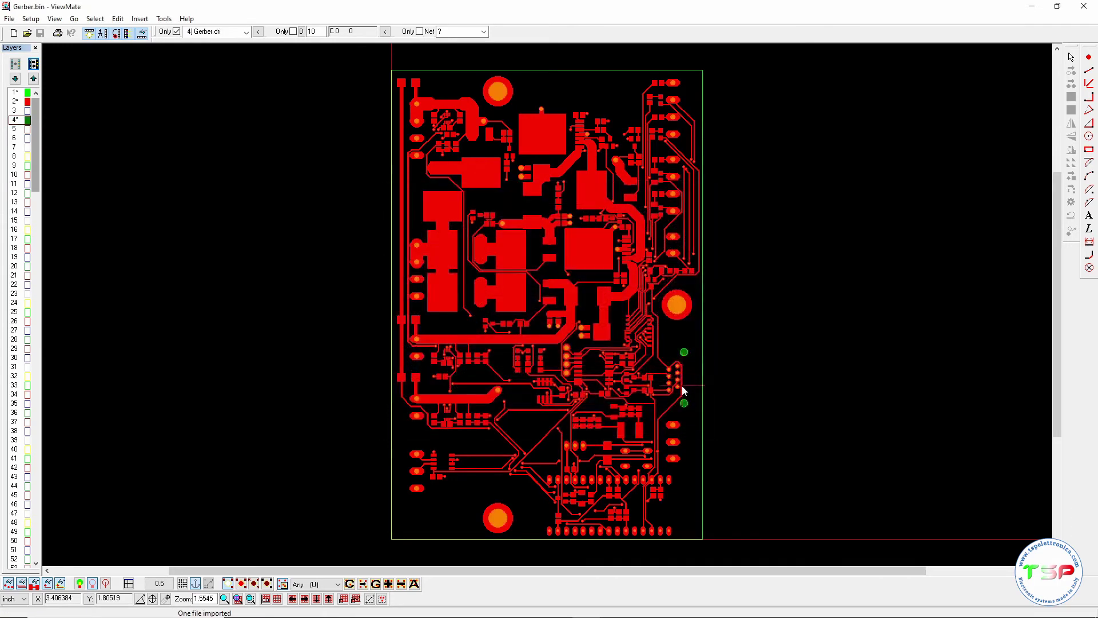
scroll(682, 376, up, 2)
scroll(676, 379, up, 1)
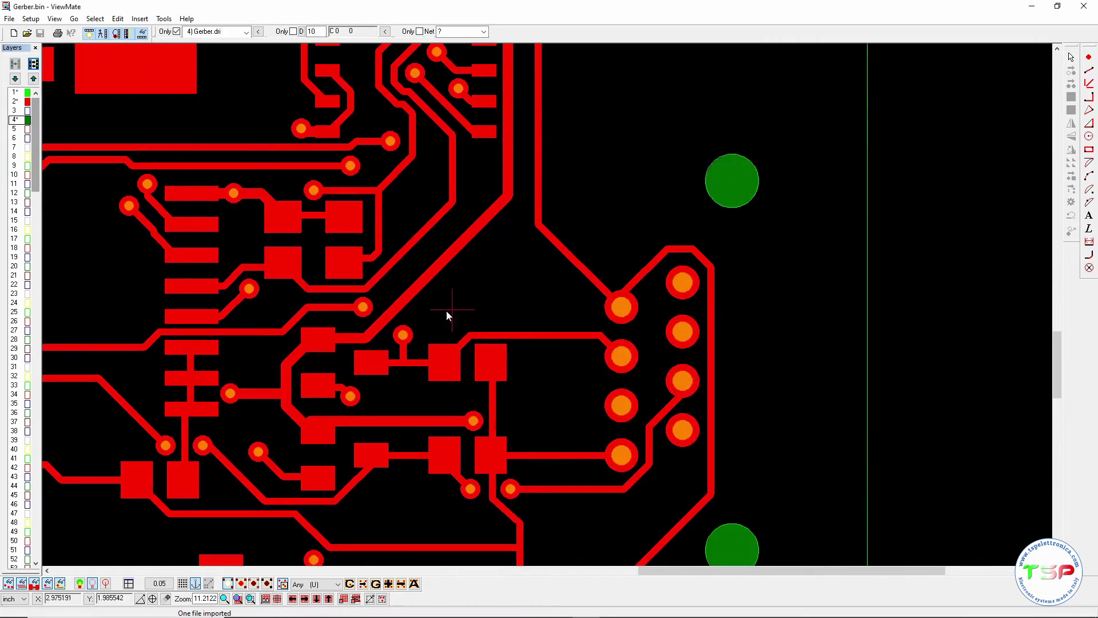
scroll(486, 280, down, 1)
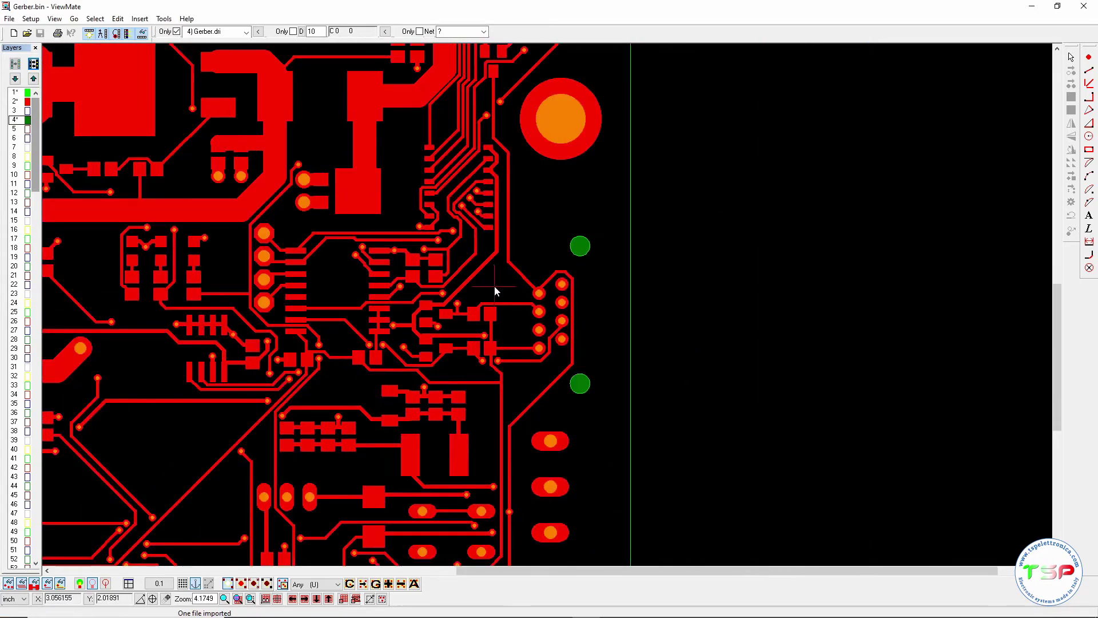
scroll(486, 280, down, 1)
- Import Gerber.bot into layer 3 as bottom copper and zoom in and out to check it
click(27, 111)
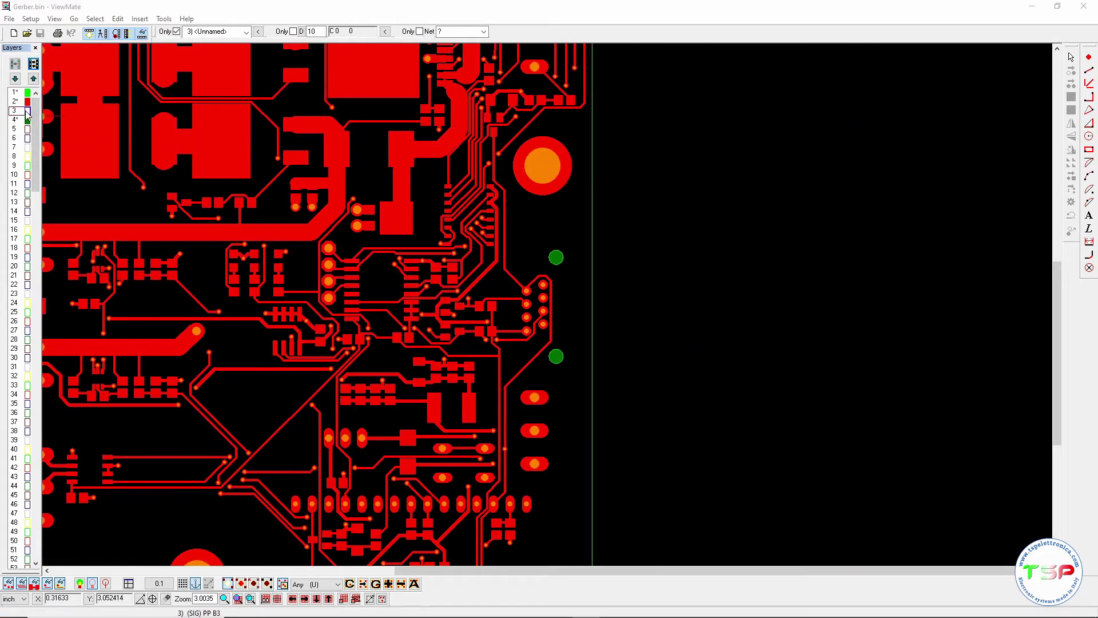
double_click(26, 112)
click(469, 249)
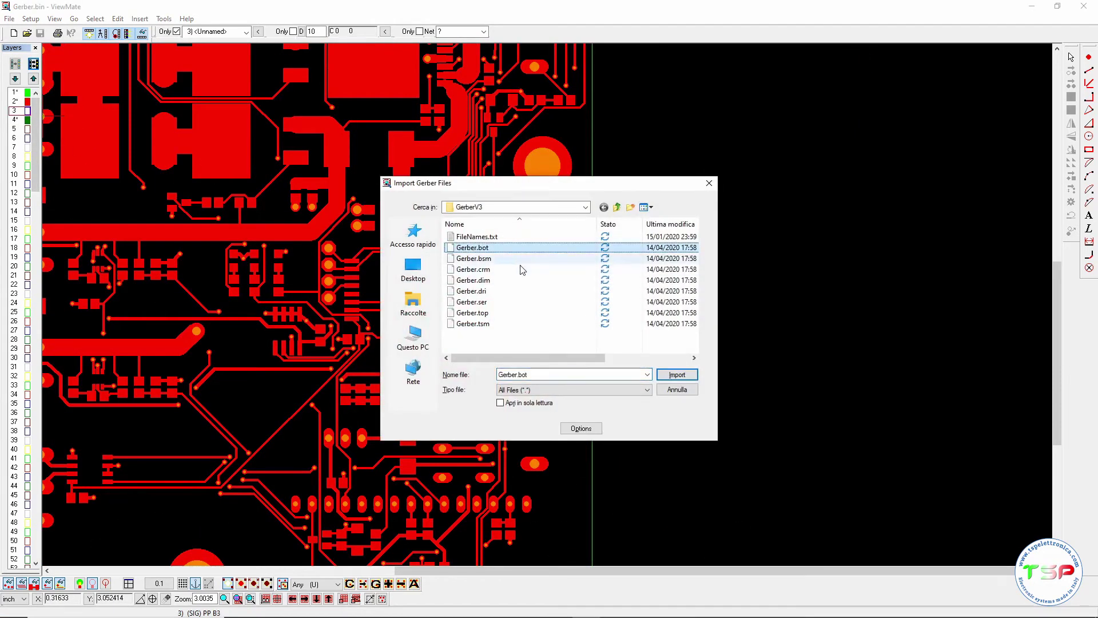
click(672, 376)
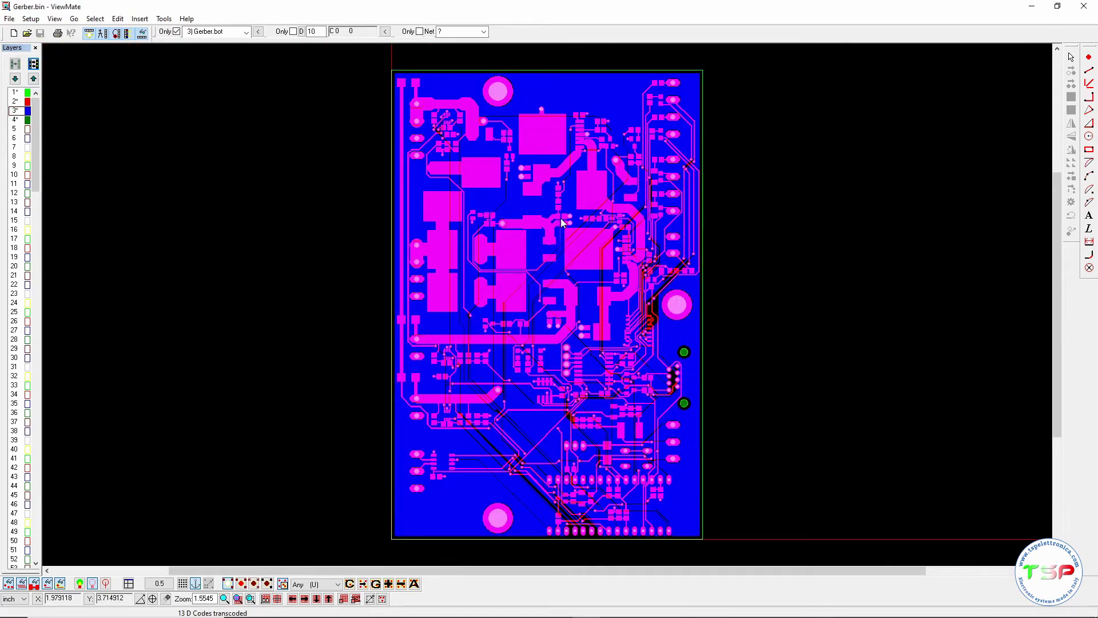
scroll(483, 248, up, 2)
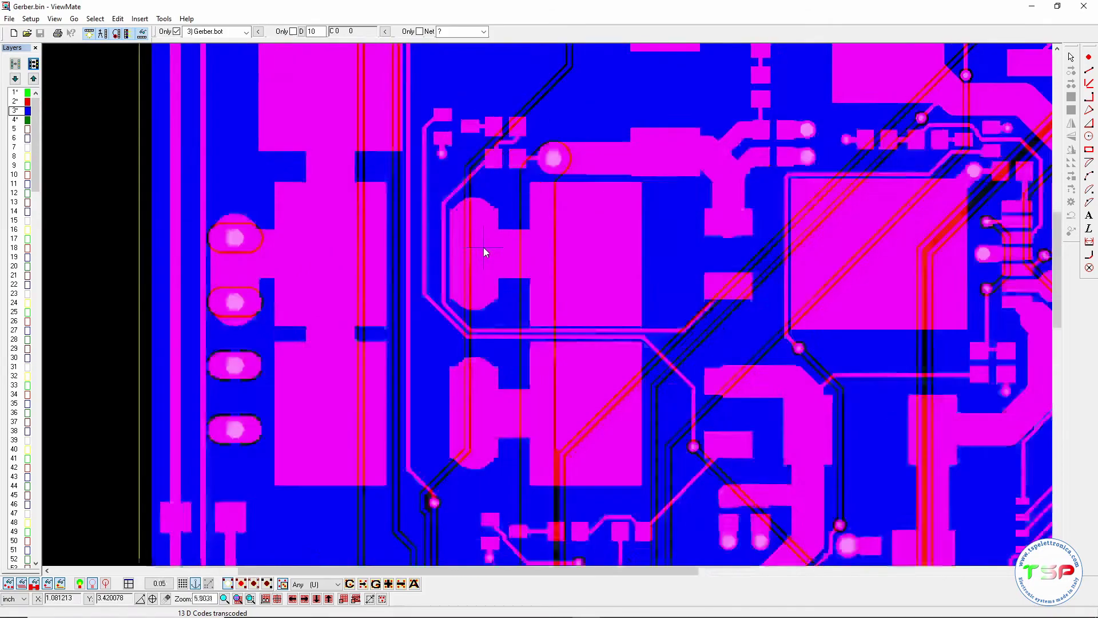
scroll(483, 248, up, 2)
scroll(484, 247, up, 2)
scroll(483, 247, down, 2)
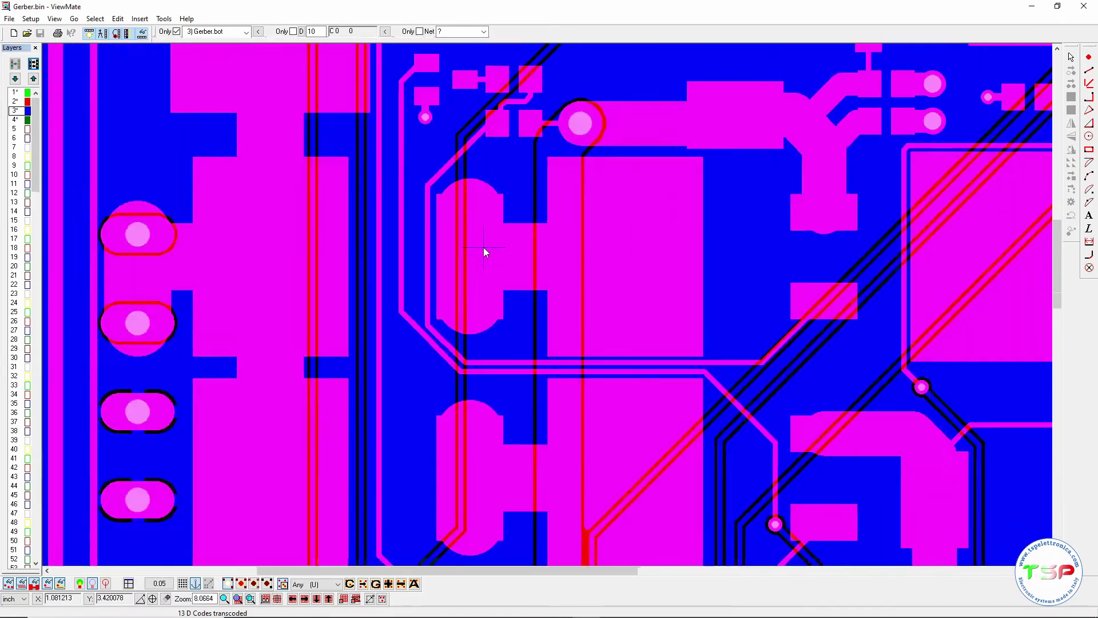
scroll(483, 247, down, 1)
scroll(483, 247, down, 1)
scroll(483, 247, down, 1)
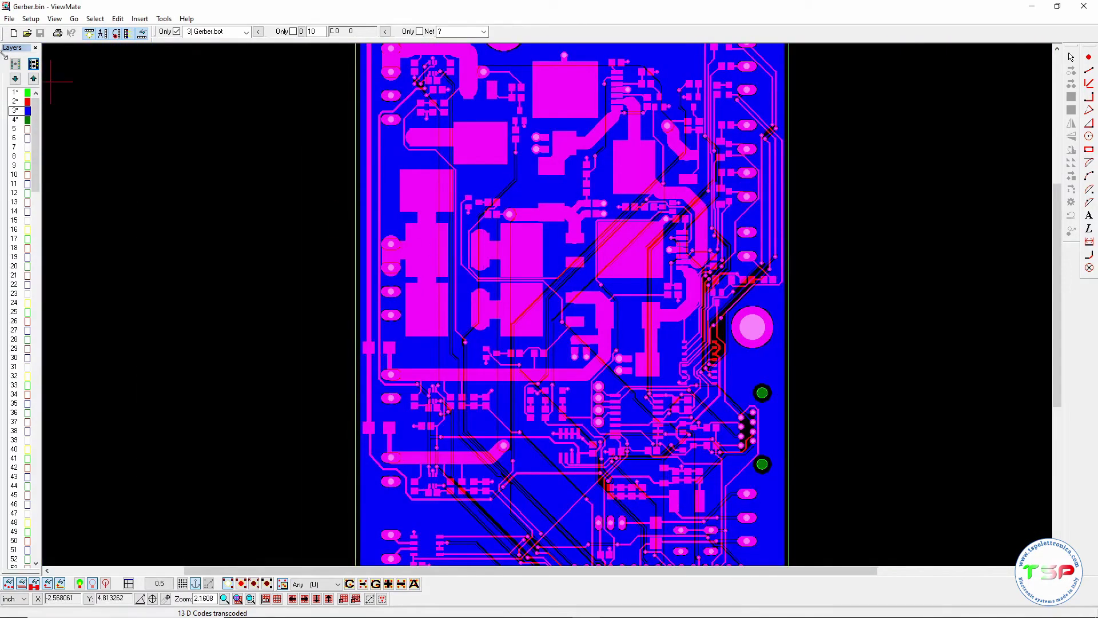
- Import Gerber.ser into layer 7 and zoom around the SBM V.3 silkscreen labels
click(17, 148)
double_click(18, 152)
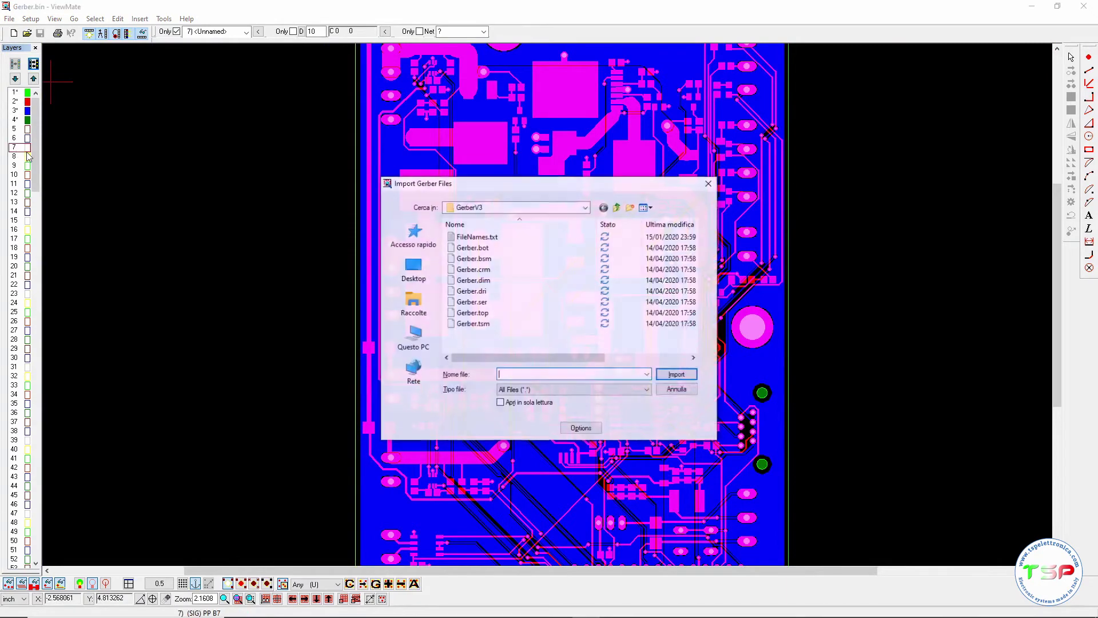
click(472, 302)
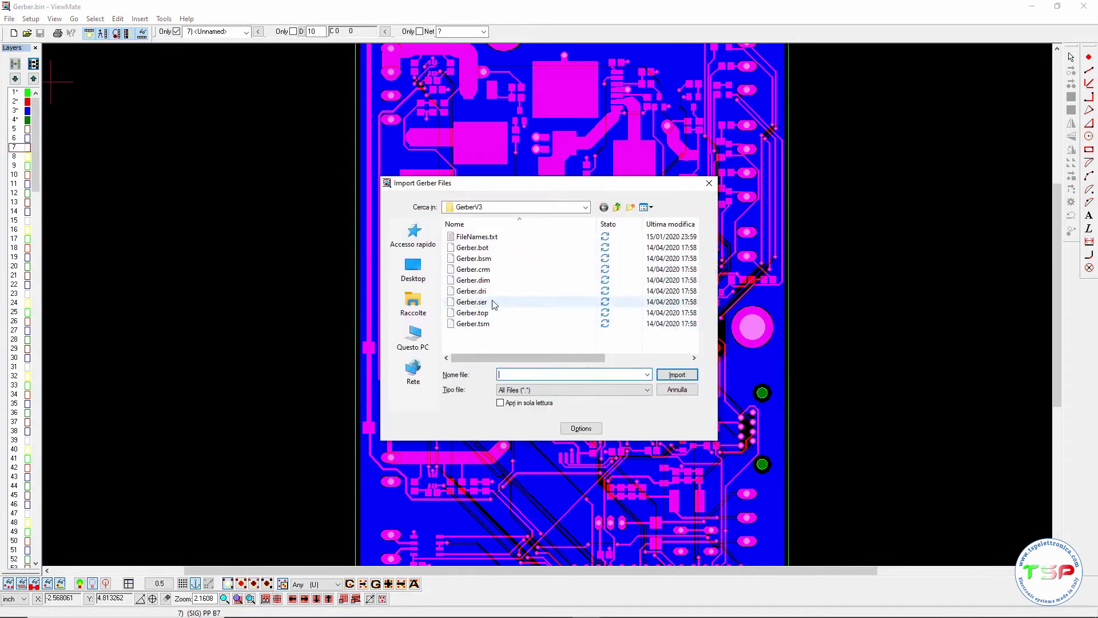
click(674, 375)
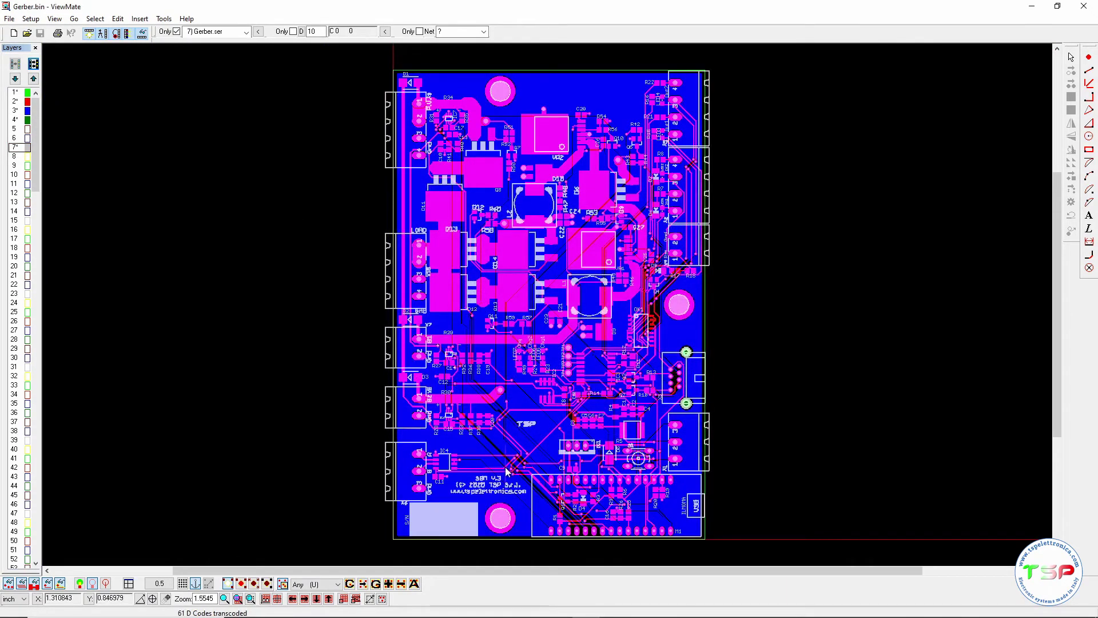
scroll(486, 497, up, 3)
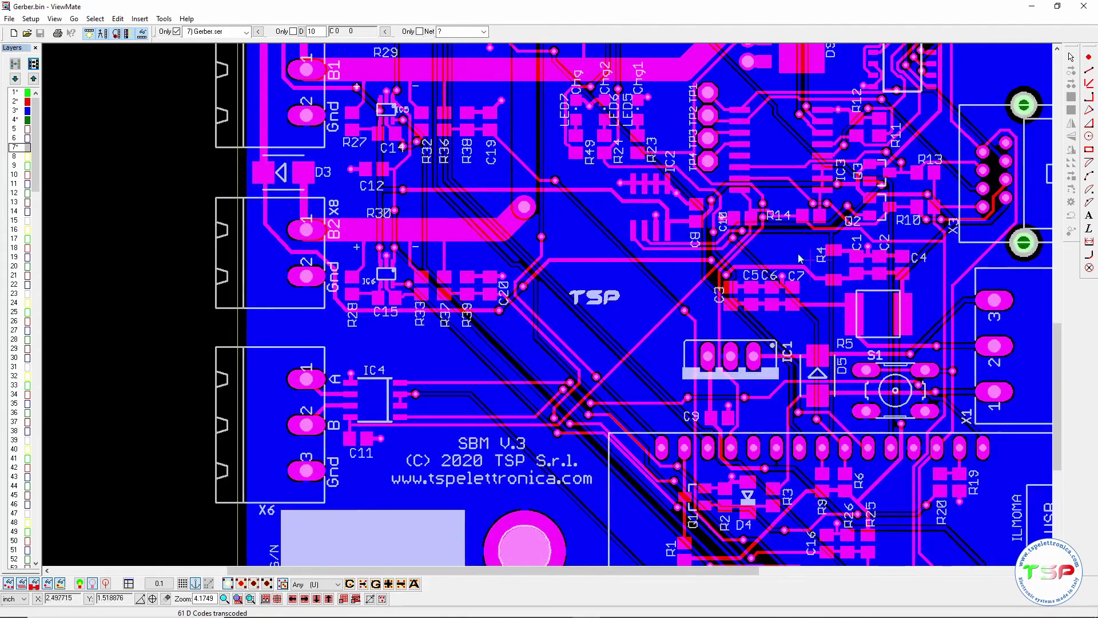
scroll(766, 226, up, 3)
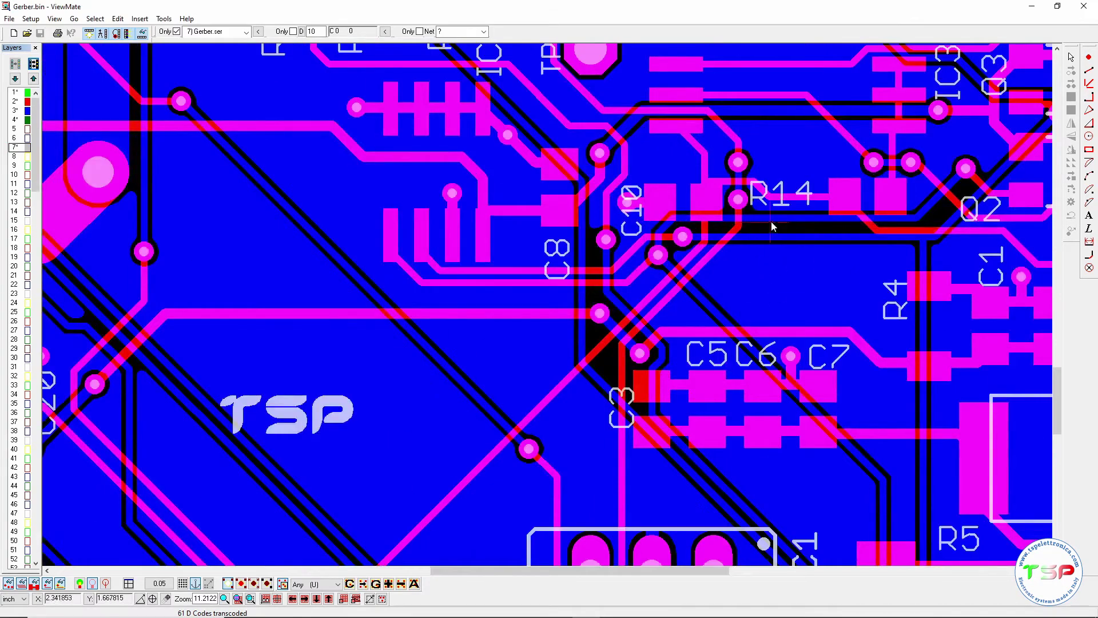
key(Down)
scroll(665, 255, down, 3)
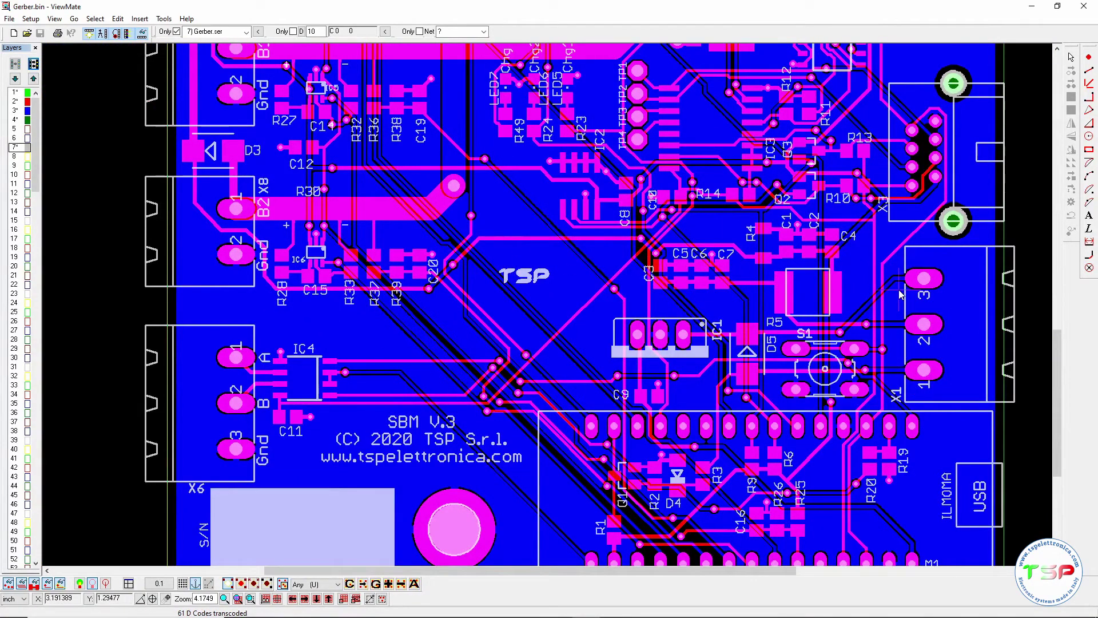
scroll(608, 299, down, 1)
- Import Gerber.tsm into layer 5 as the top solder mask
click(17, 129)
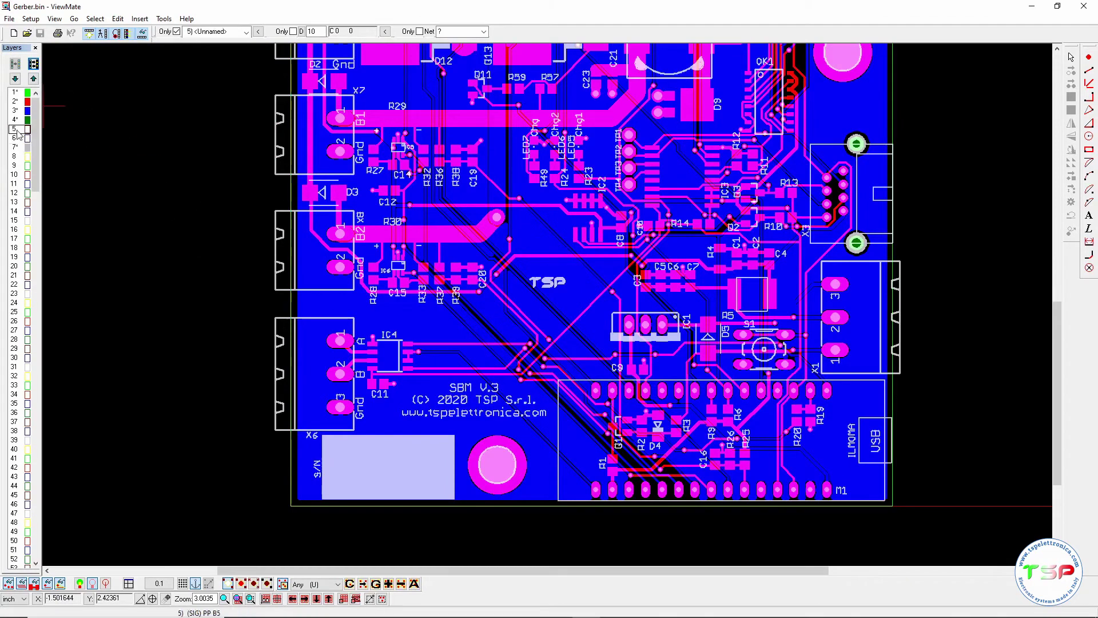
double_click(16, 129)
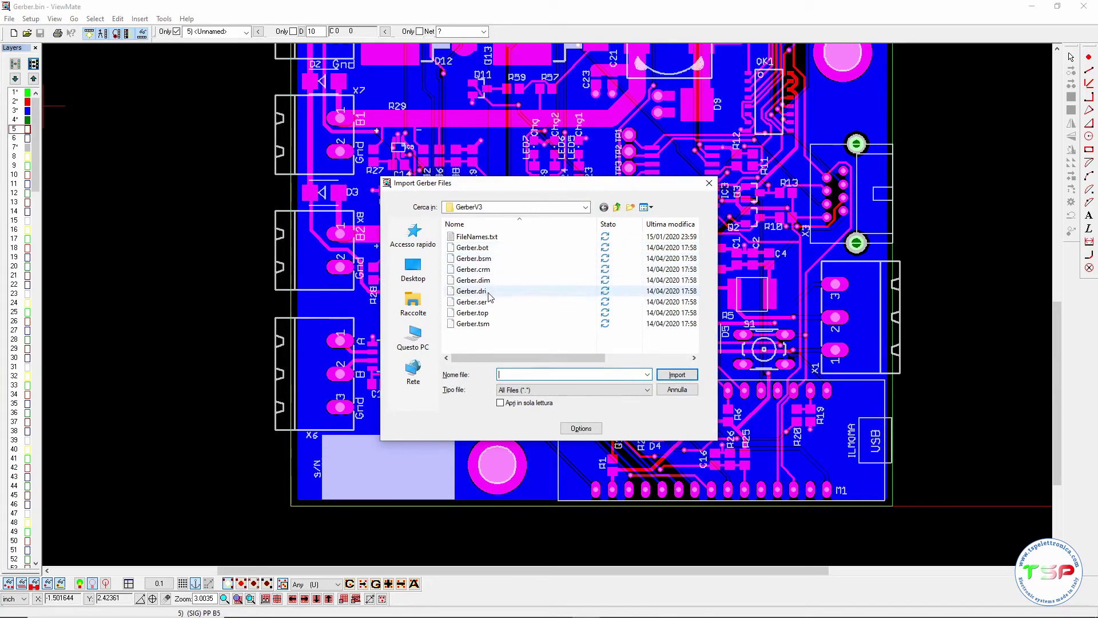
click(478, 258)
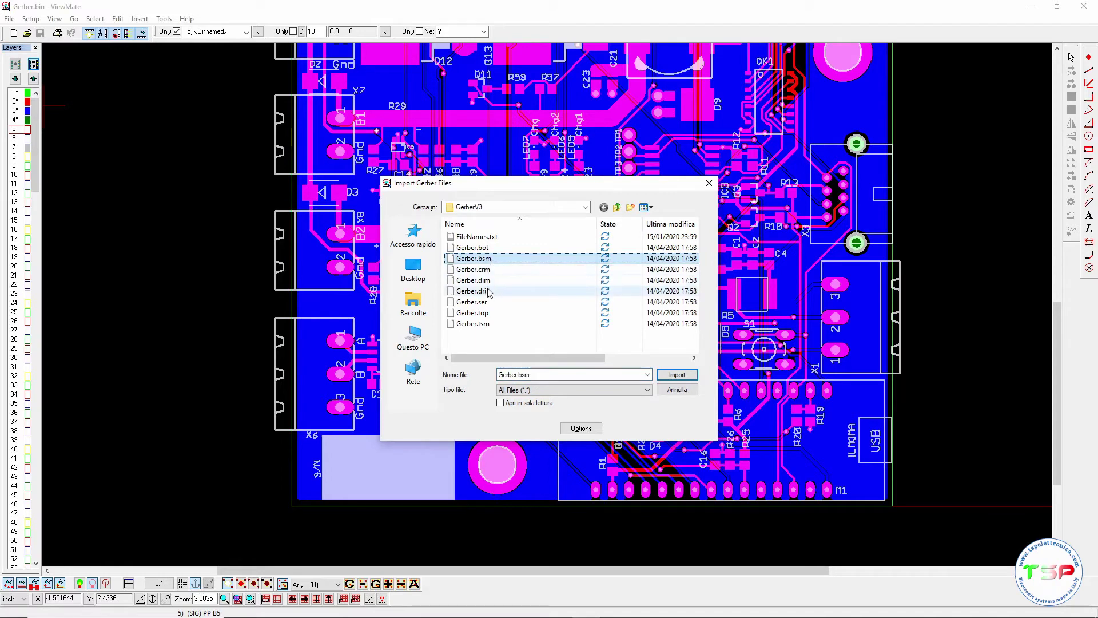
click(492, 323)
click(677, 375)
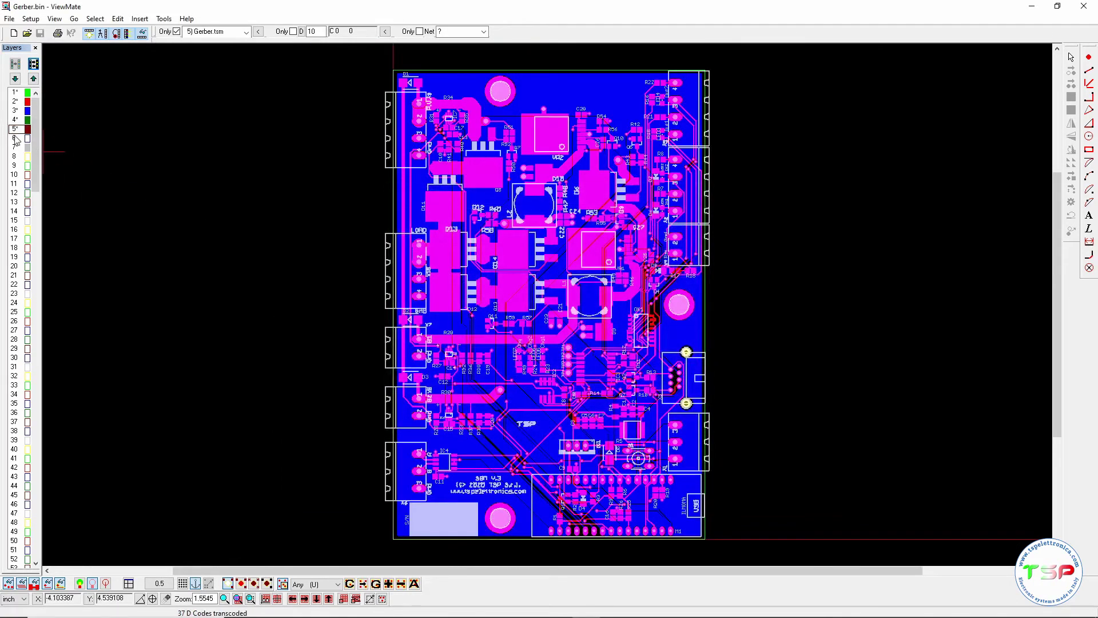
- Import Gerber.bsm into layer 6, then hide and restore the copper layers to compare
key(ctrl+g)
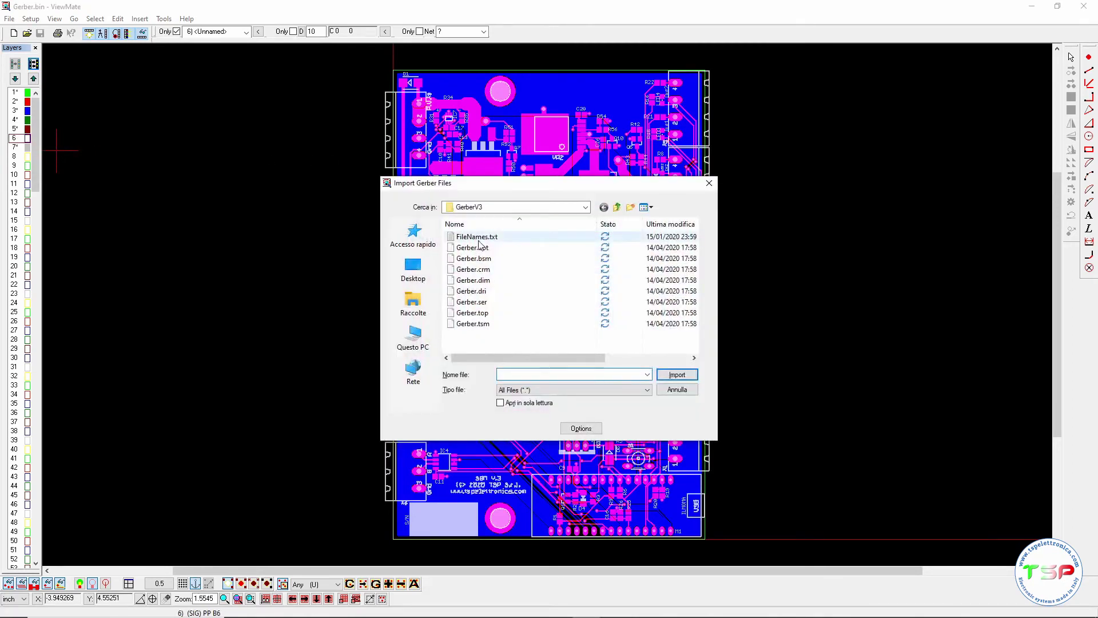
double_click(490, 260)
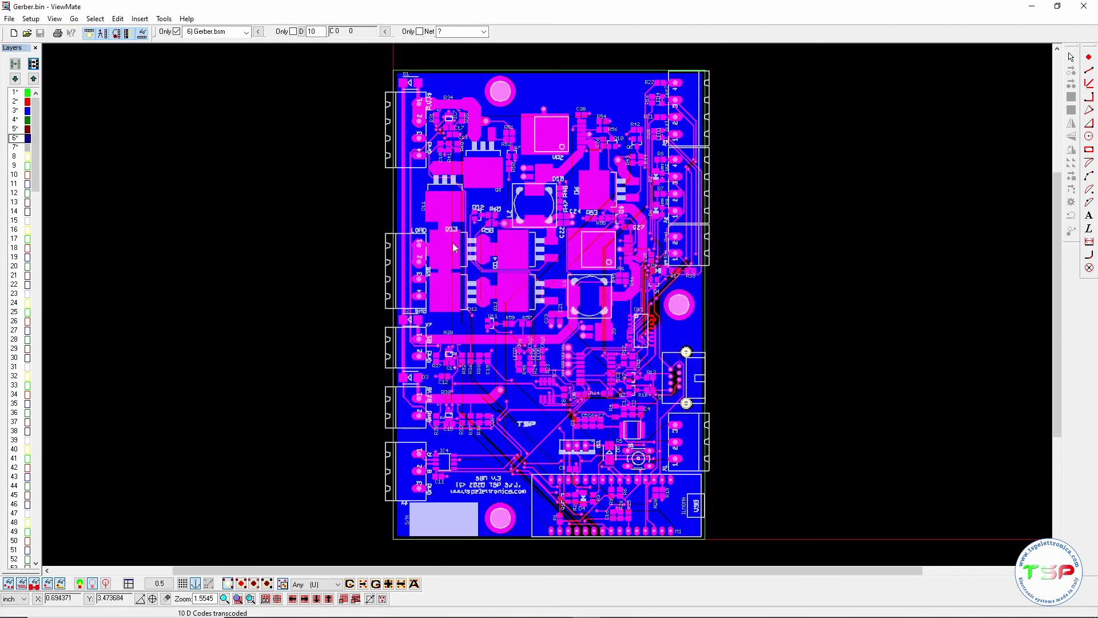
click(15, 101)
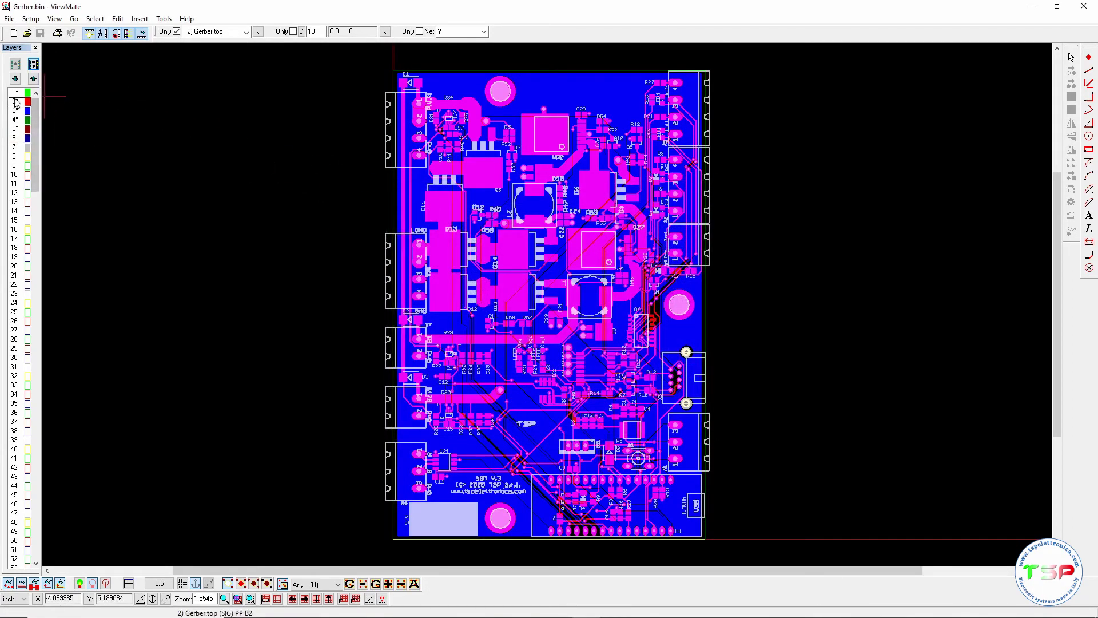
click(21, 112)
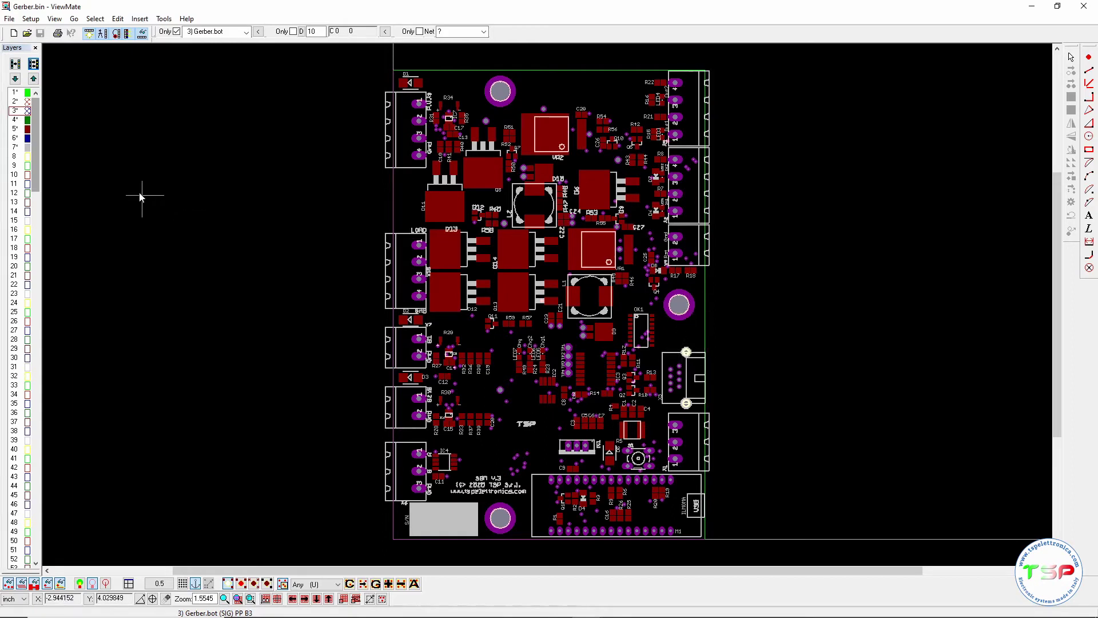
click(20, 109)
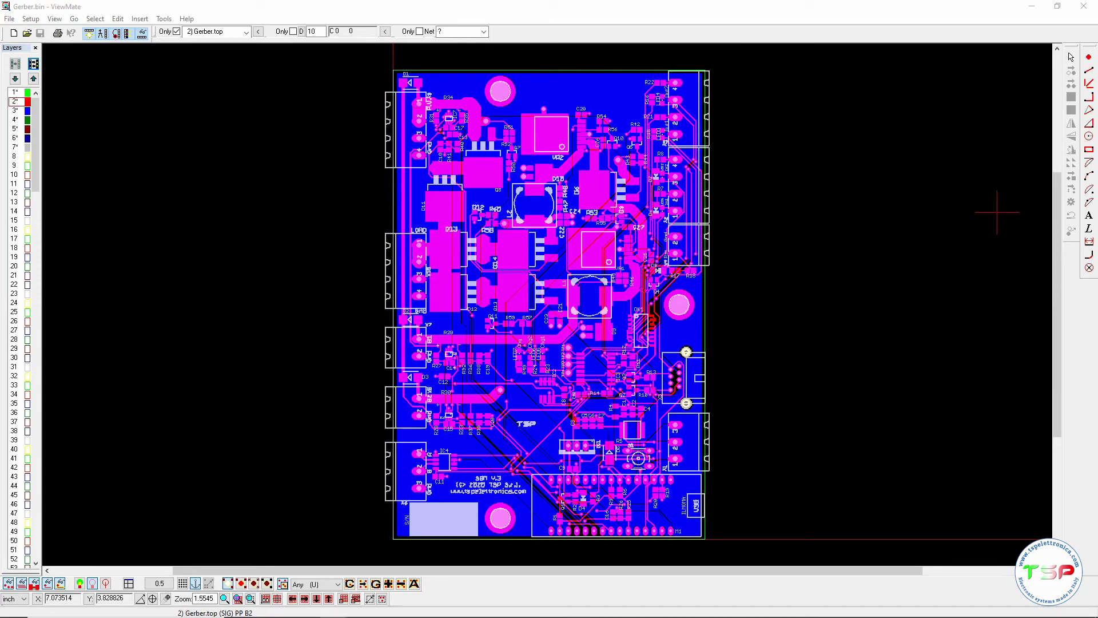
key(alt+Tab)
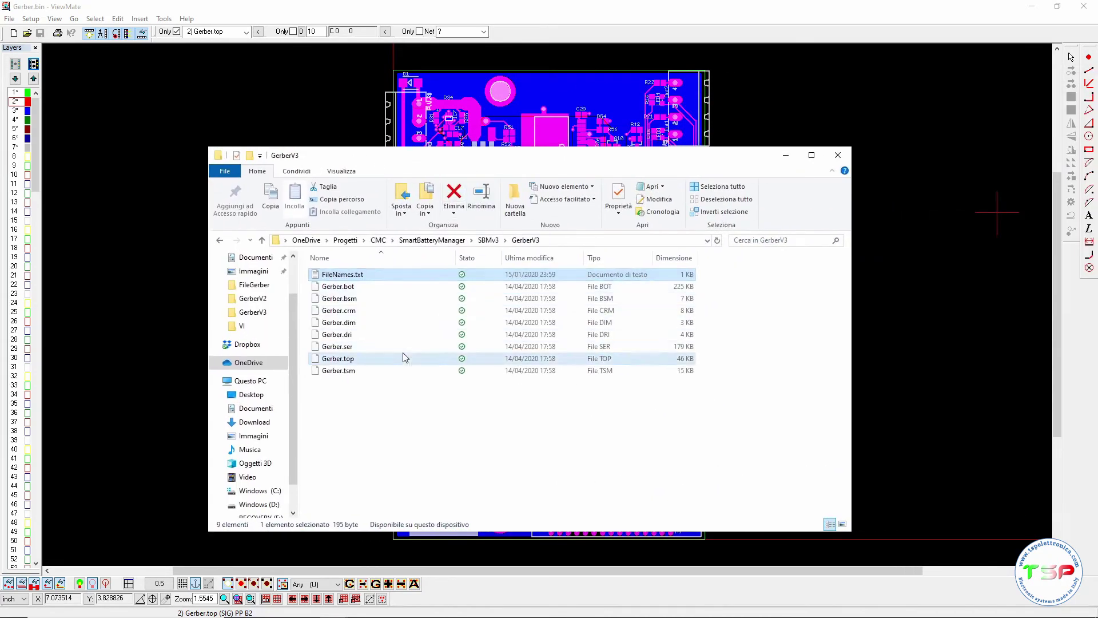
click(358, 286)
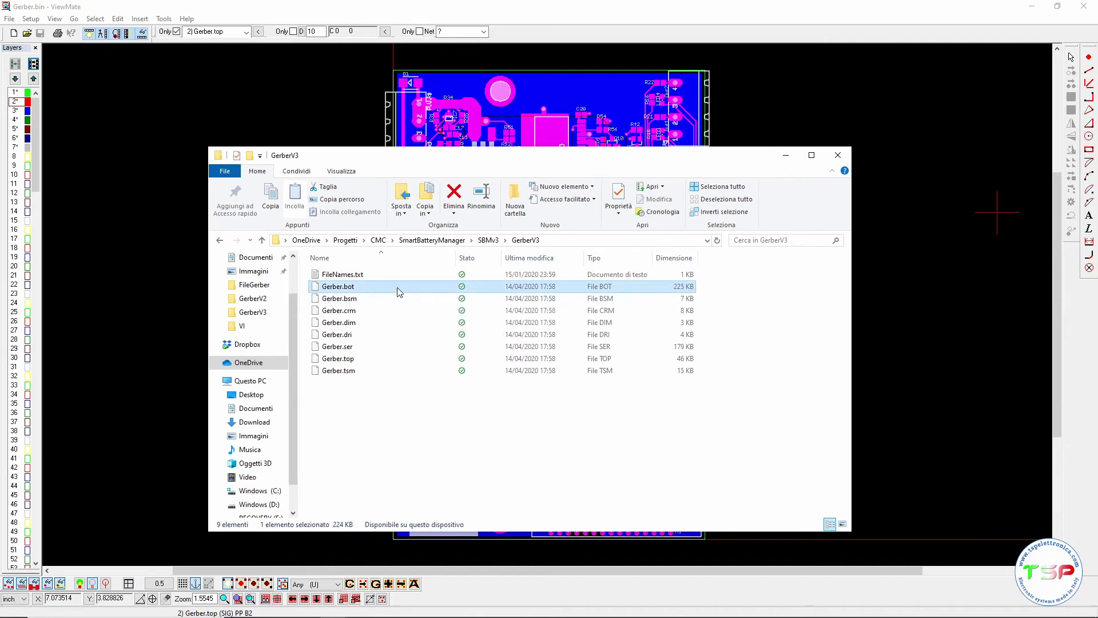
ctrl+click(358, 298)
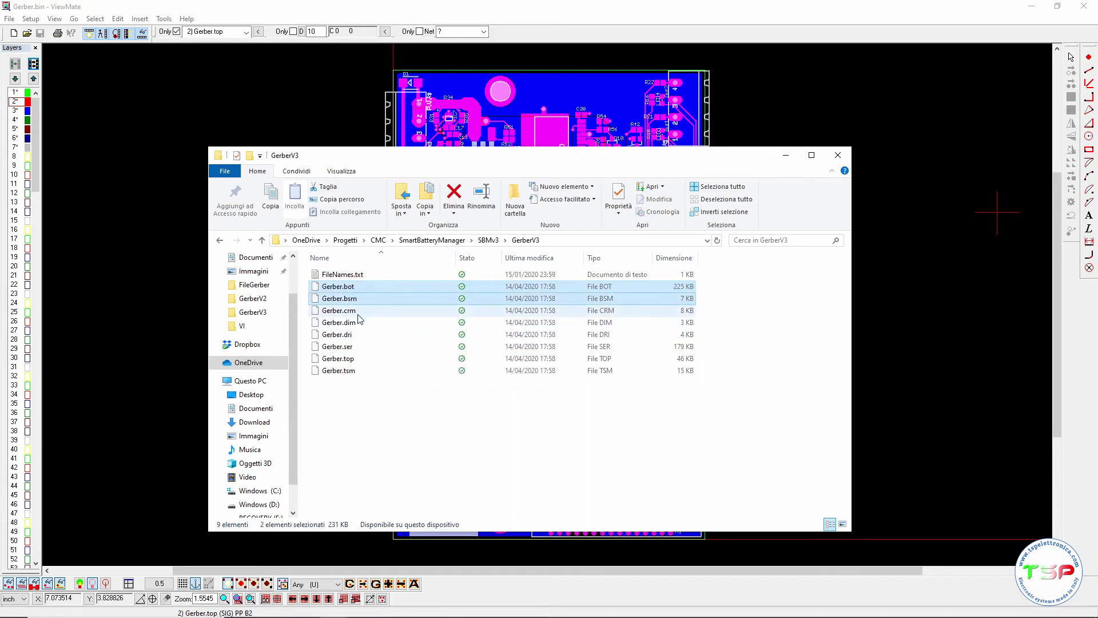
ctrl+click(359, 322)
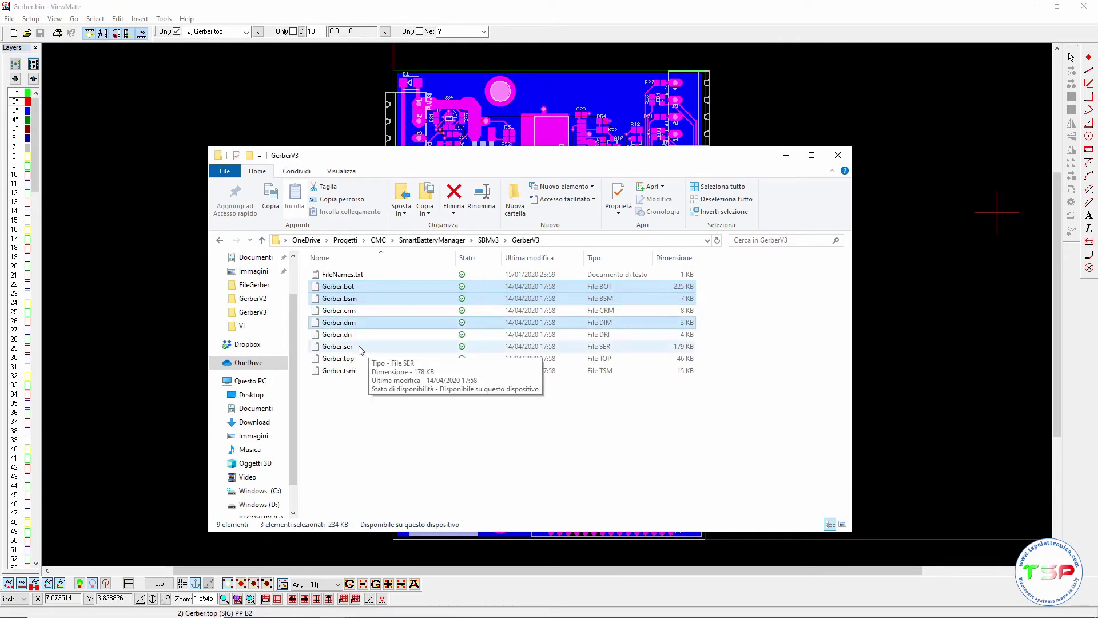
ctrl+click(359, 334)
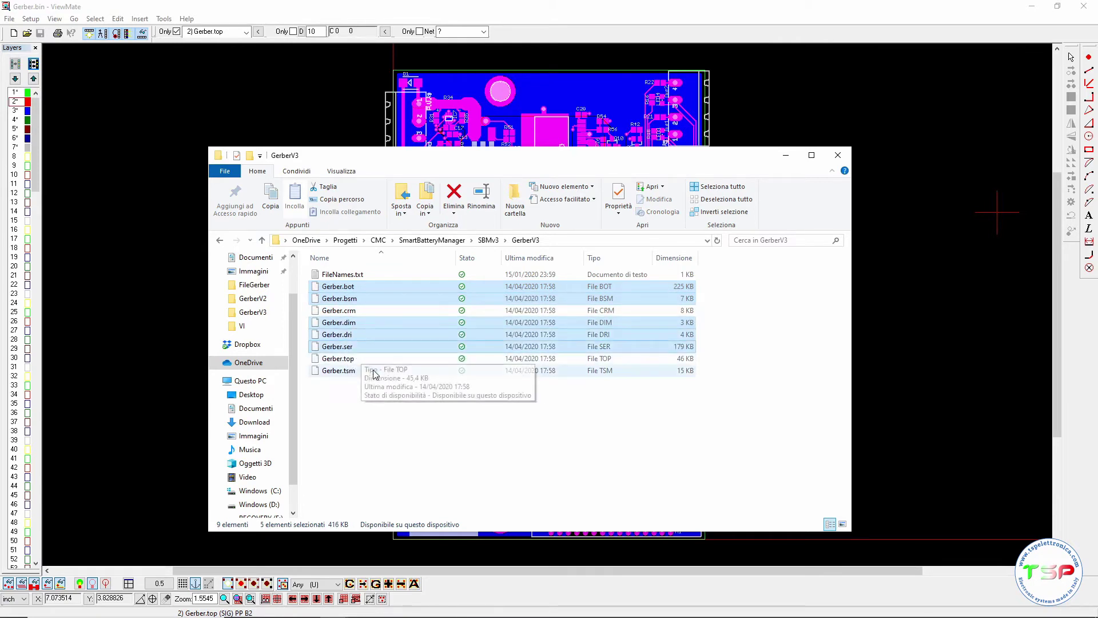
ctrl+click(354, 349)
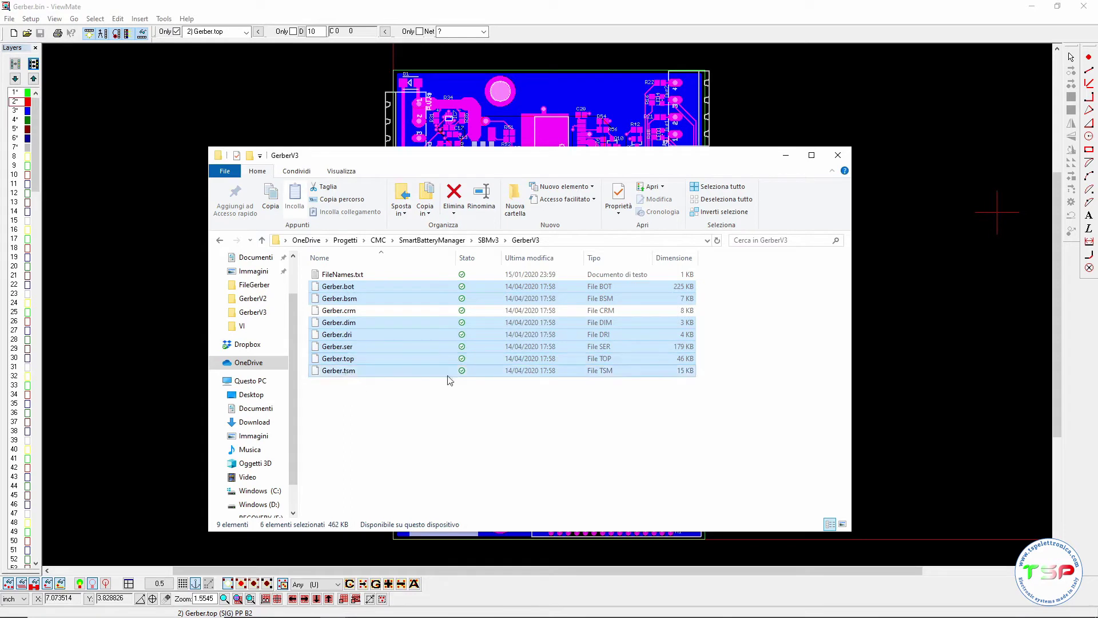
click(355, 312)
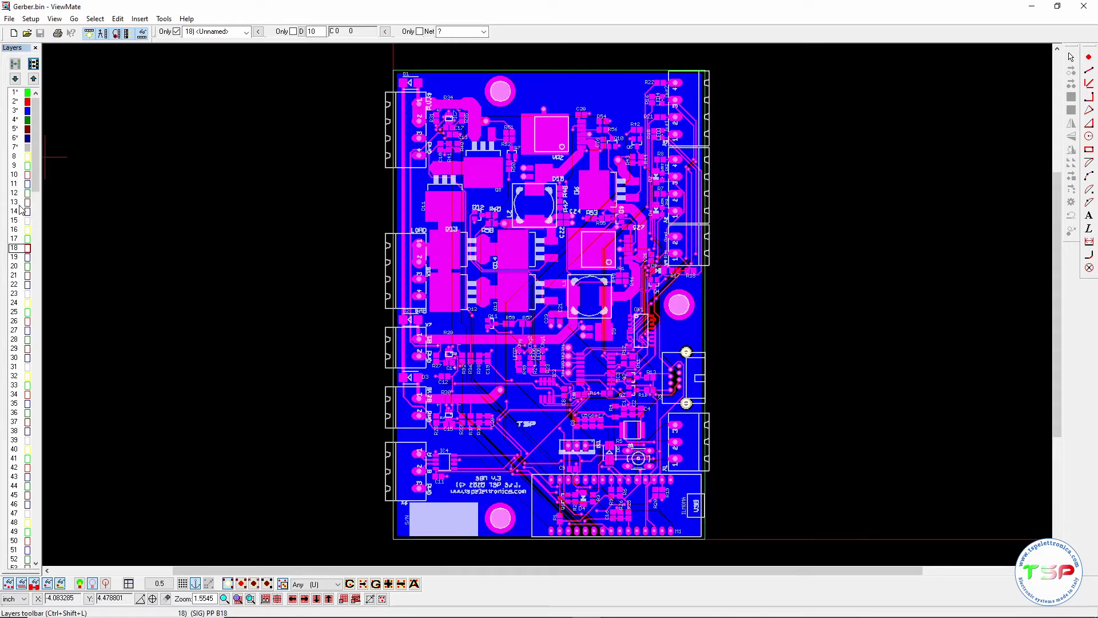
- Import Gerber.crm into layer 14
click(25, 212)
double_click(25, 212)
click(629, 269)
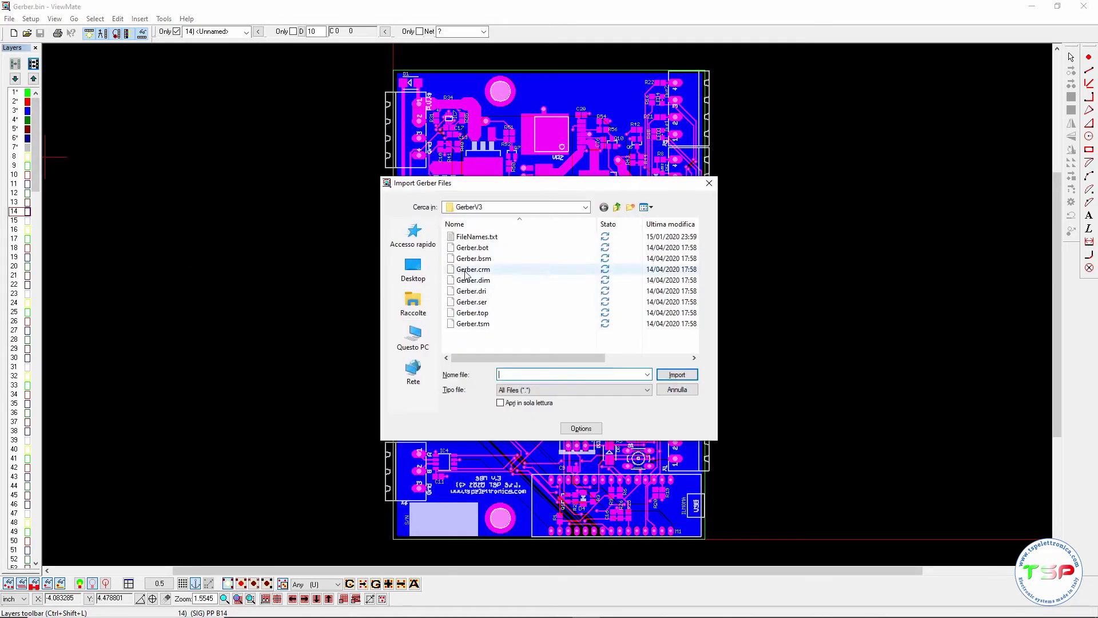
click(677, 374)
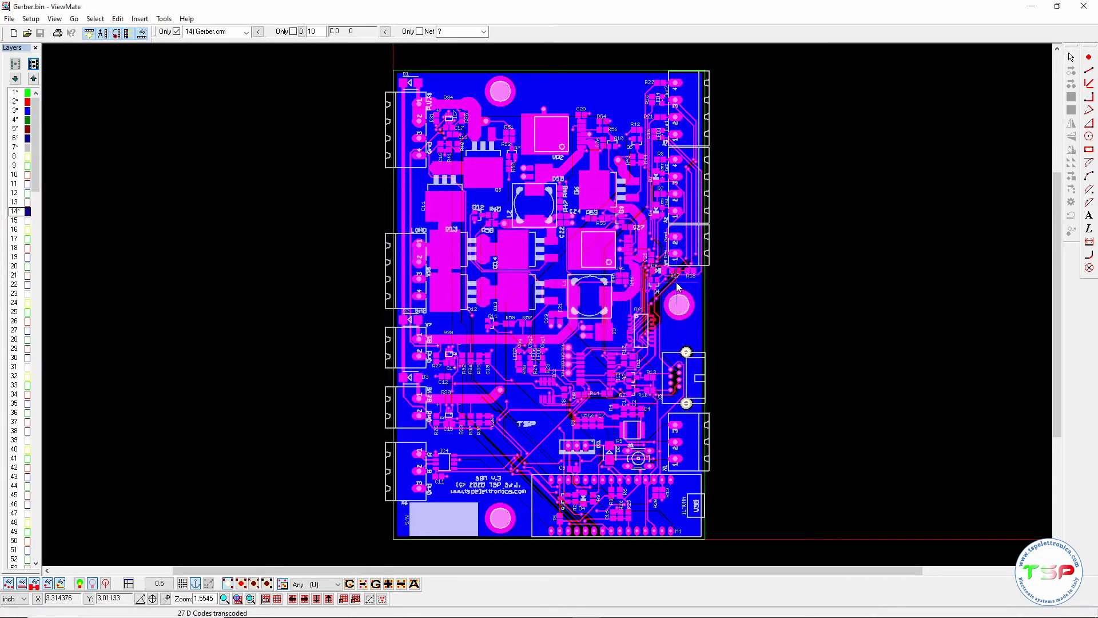
- Hide the Gerber.top, Gerber.bot and Gerber.bsm layers and make drill layer 4 active
click(15, 102)
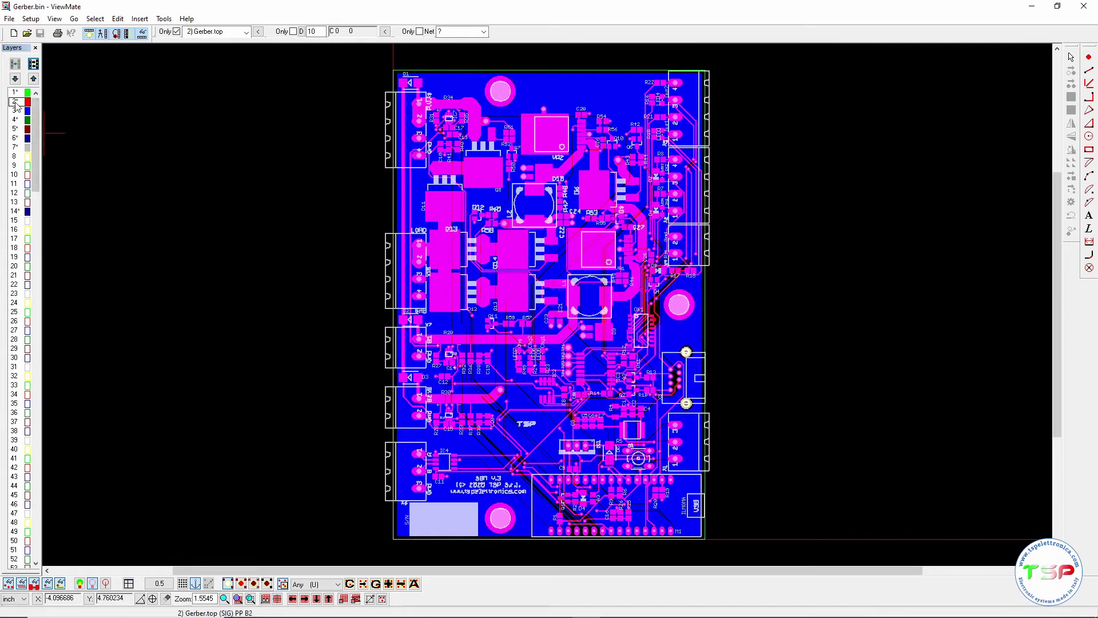
click(18, 112)
click(17, 112)
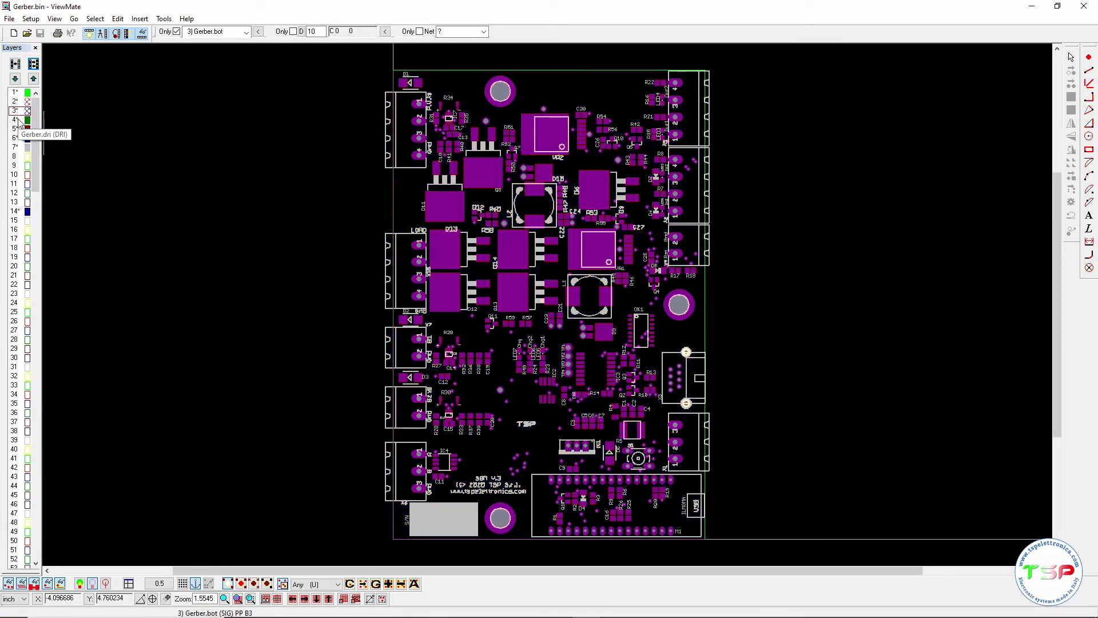
click(16, 138)
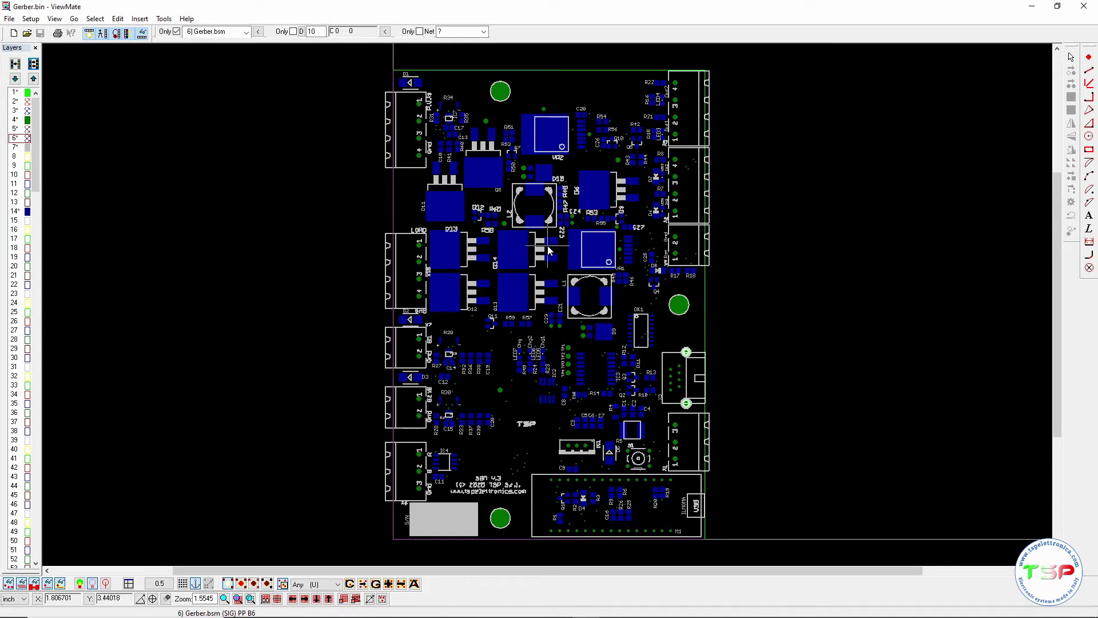
click(15, 119)
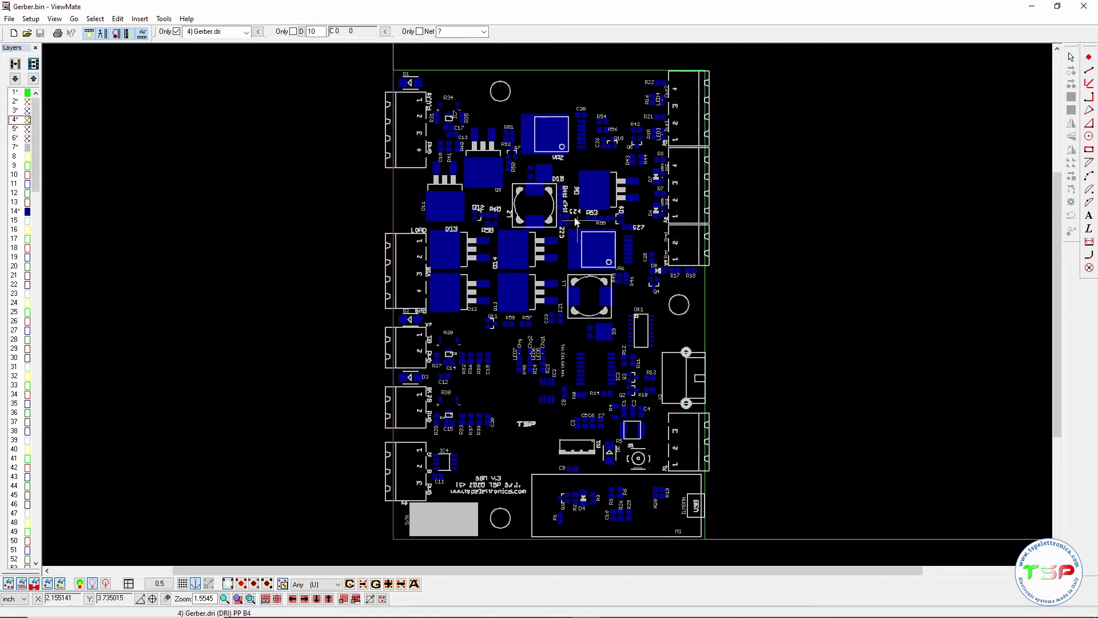
- Zoom in and out around the SBM V.3 board to inspect it
scroll(558, 306, up, 3)
scroll(558, 306, up, 4)
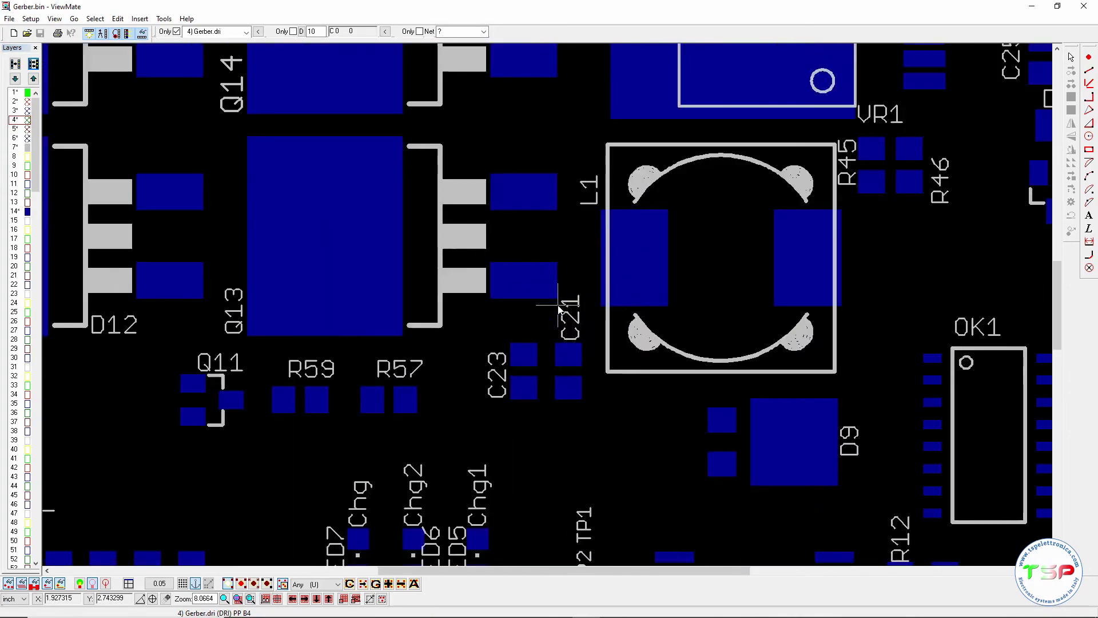
scroll(558, 306, down, 7)
scroll(654, 329, up, 4)
scroll(653, 329, up, 3)
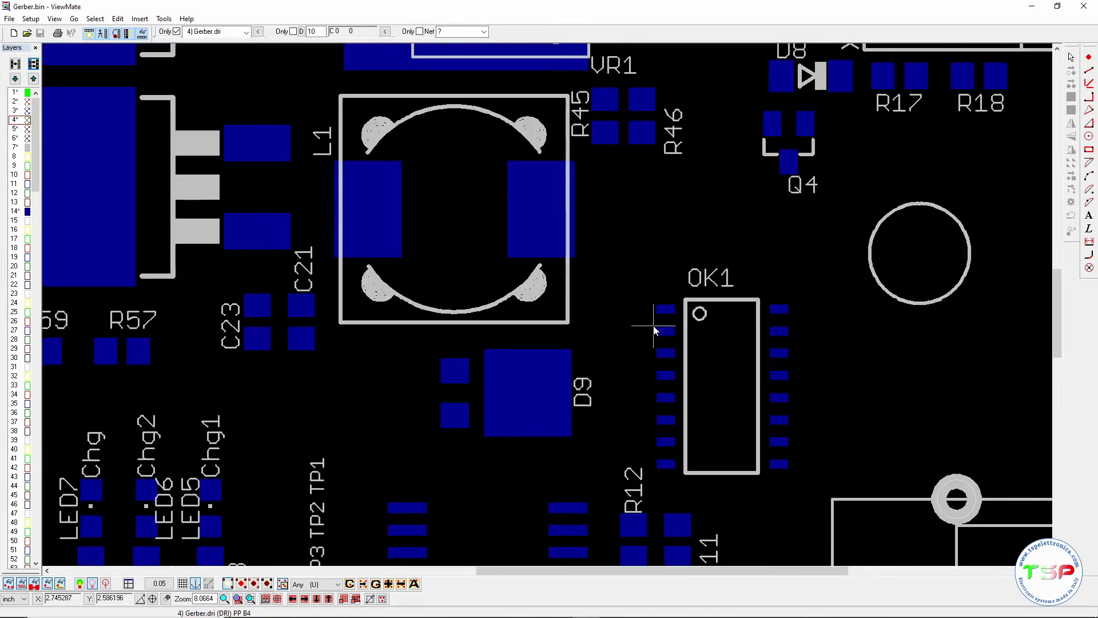
scroll(601, 317, down, 1)
scroll(549, 306, down, 2)
scroll(529, 257, up, 3)
scroll(556, 283, down, 3)
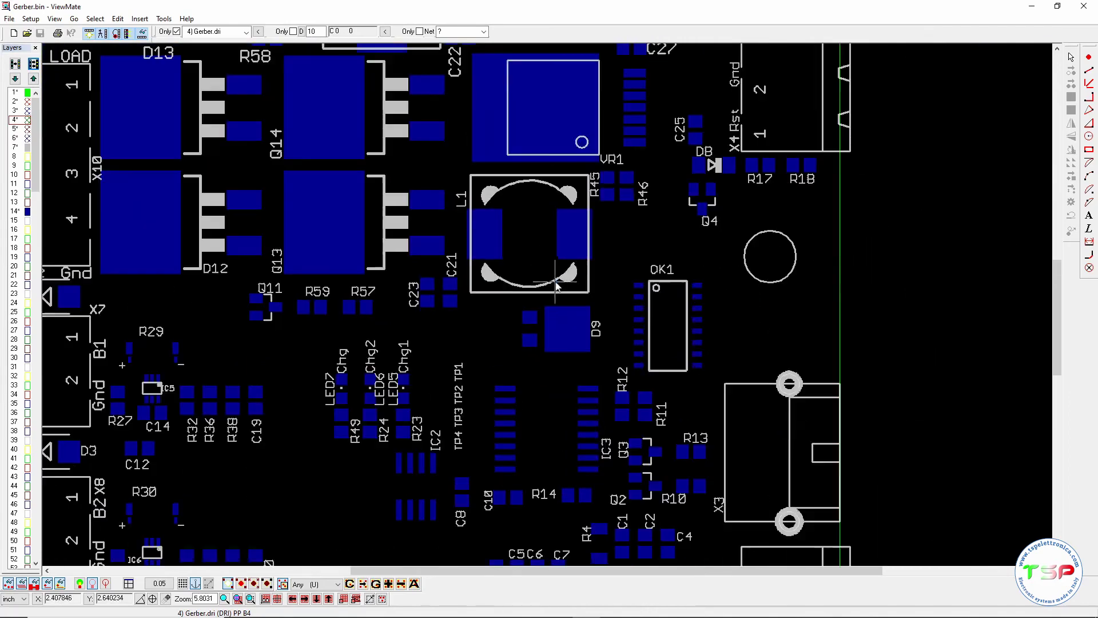
scroll(555, 284, up, 3)
scroll(556, 284, down, 4)
scroll(566, 284, down, 3)
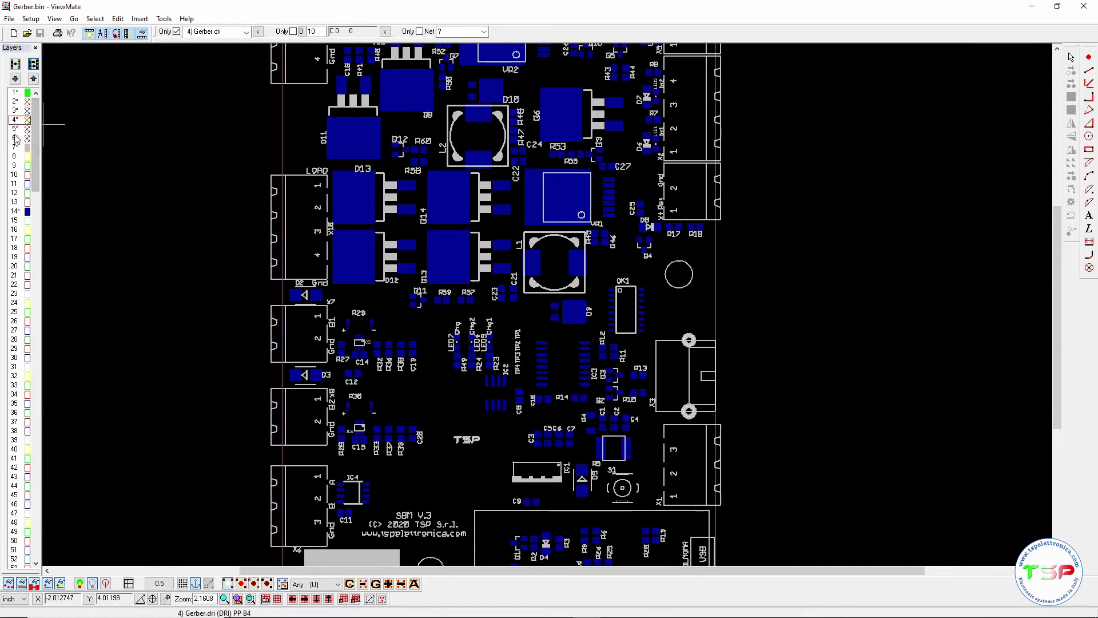
- Show the Gerber.tsm layer 5 and zoom in on its openings around Q14
click(25, 130)
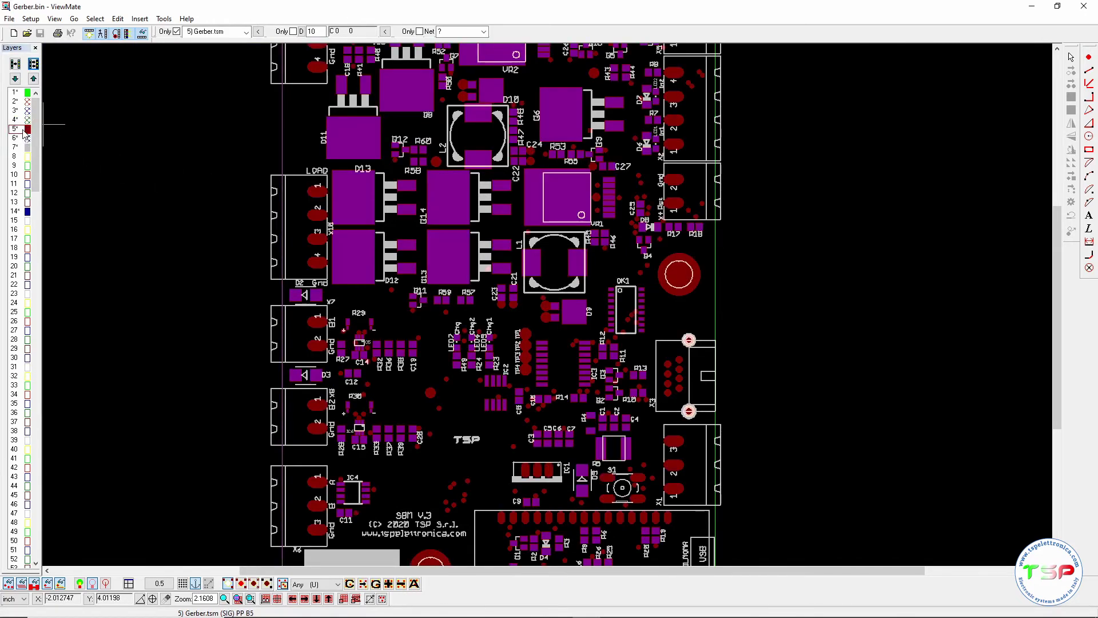
scroll(451, 205, up, 2)
scroll(451, 205, up, 2)
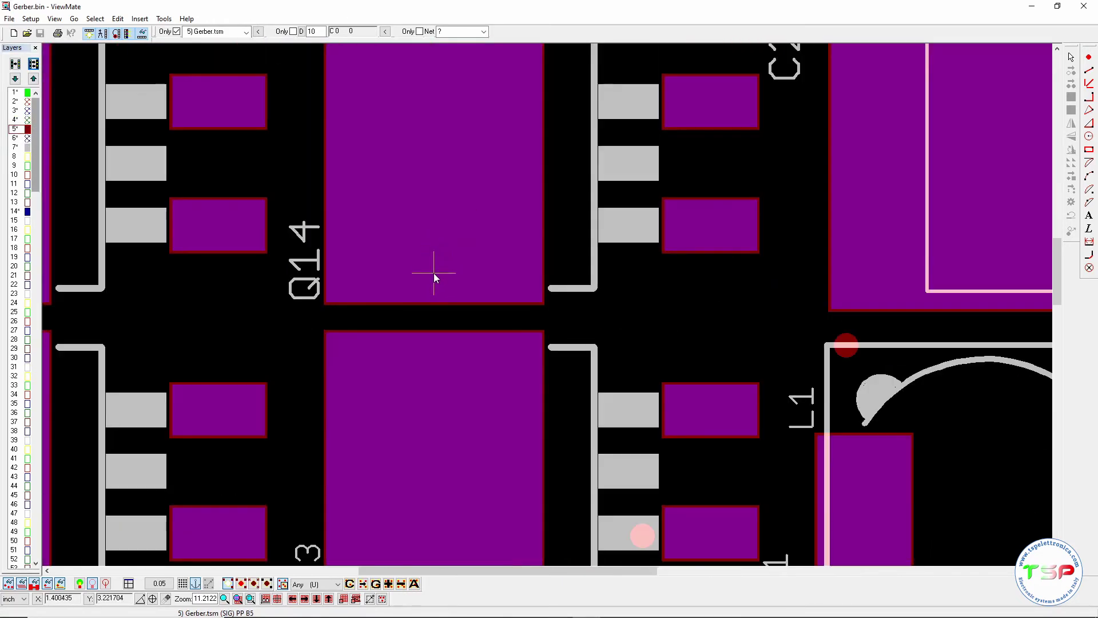
scroll(434, 272, down, 3)
scroll(390, 139, up, 3)
scroll(386, 143, up, 1)
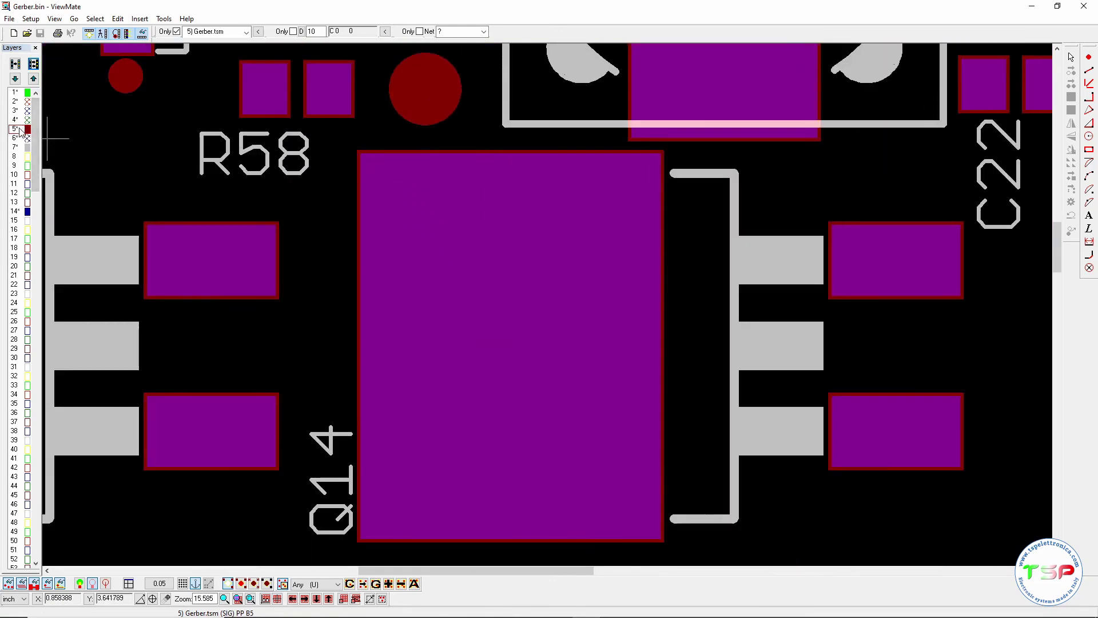
- Toggle Gerber.crm layer 14 off, on and off again to compare it with the pads beneath
click(21, 212)
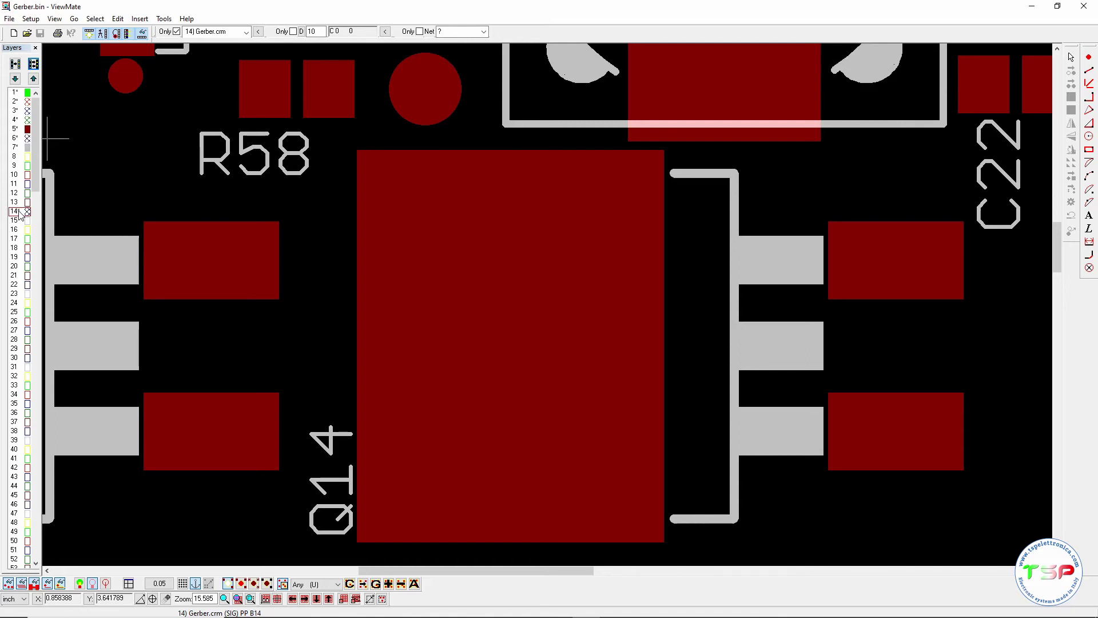
click(18, 212)
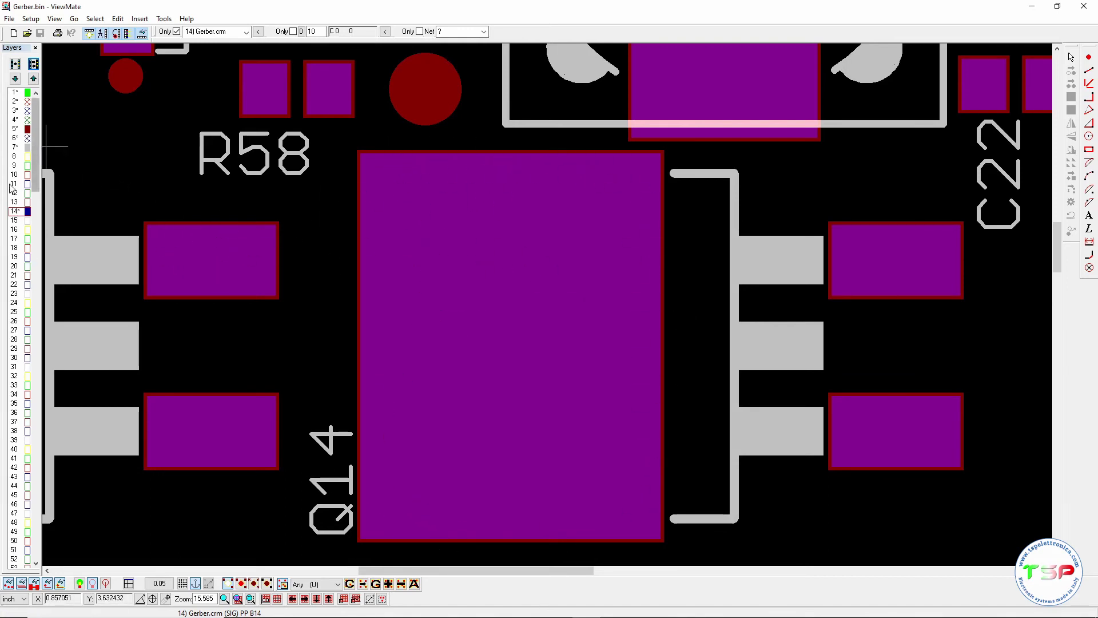
click(27, 211)
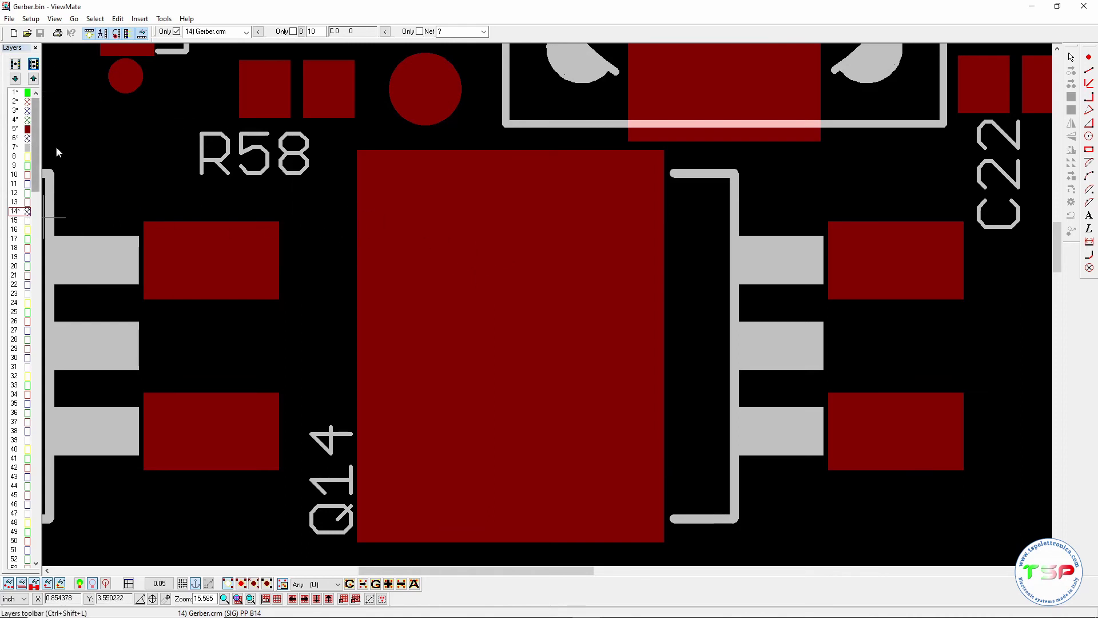
- Zip all nine GerberV3 folder files into GerberV3.zip with 7-Zip, then select FileNames.txt
key(alt+Tab)
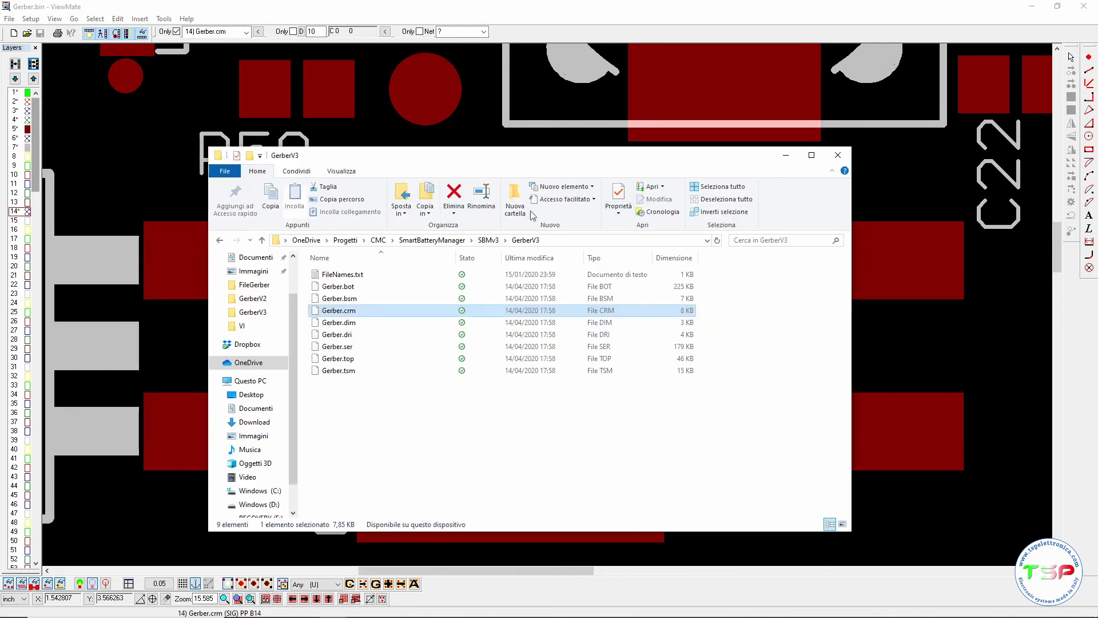
click(354, 277)
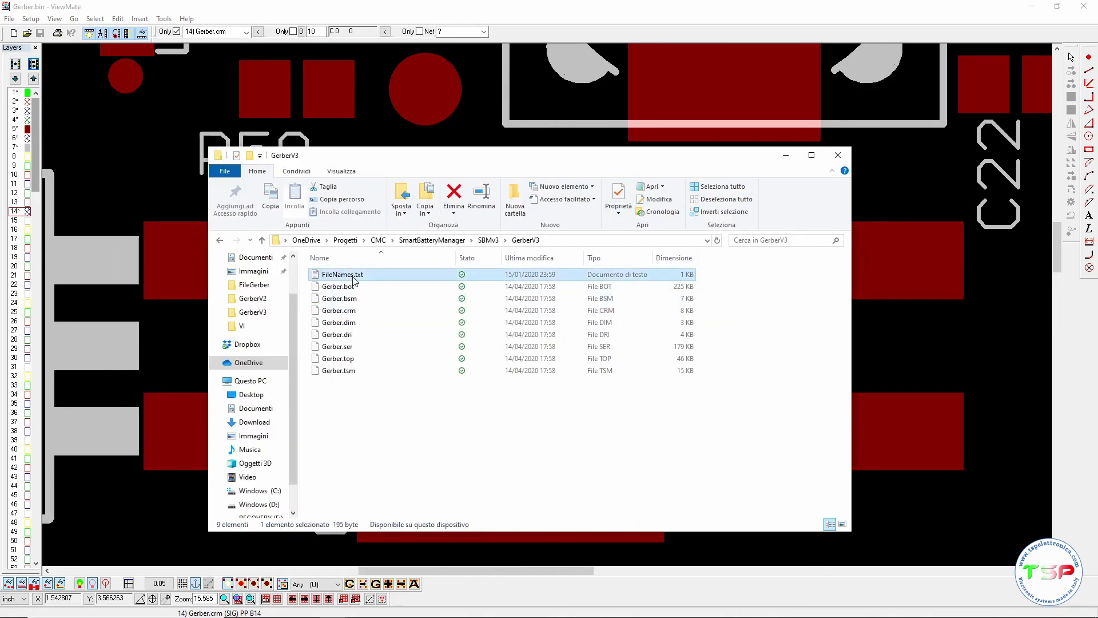
shift+click(359, 377)
right_click(359, 376)
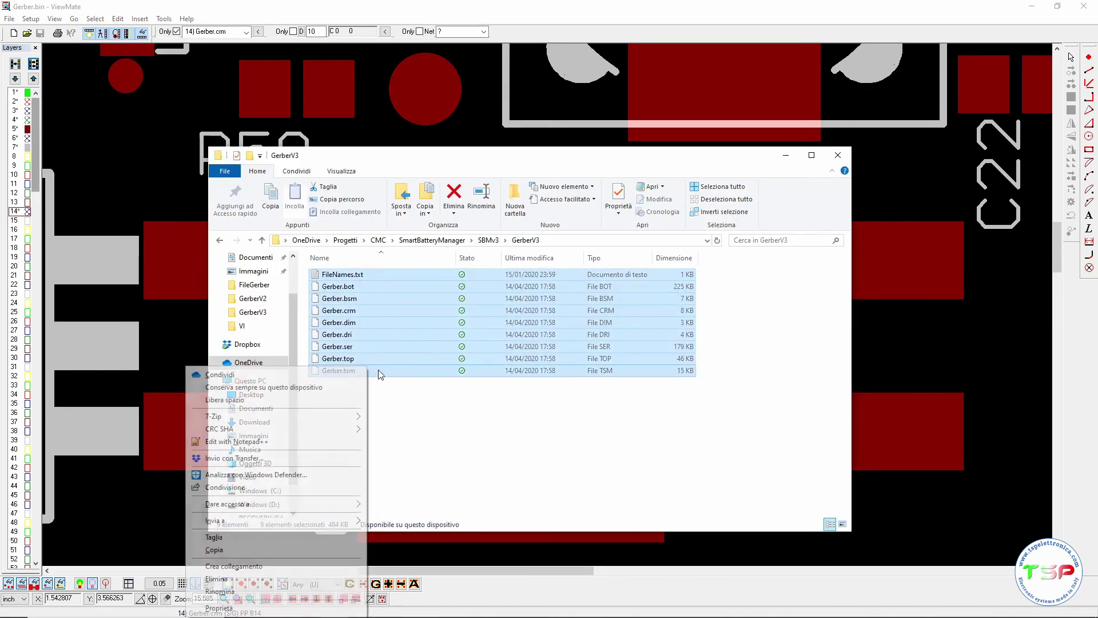
mouse_move(214, 416)
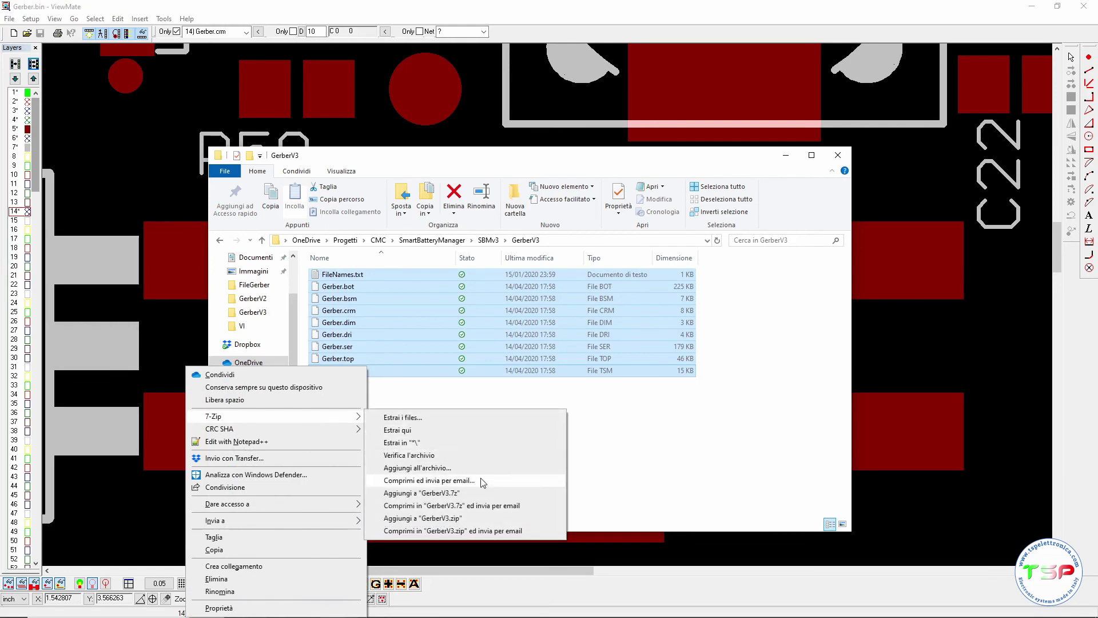
click(489, 518)
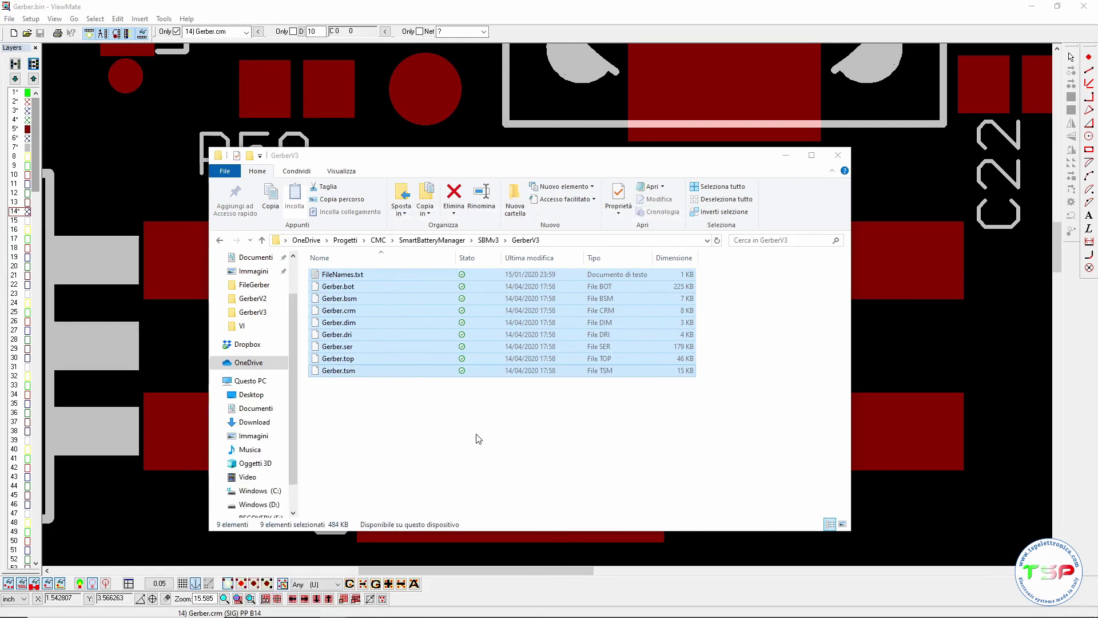
click(445, 418)
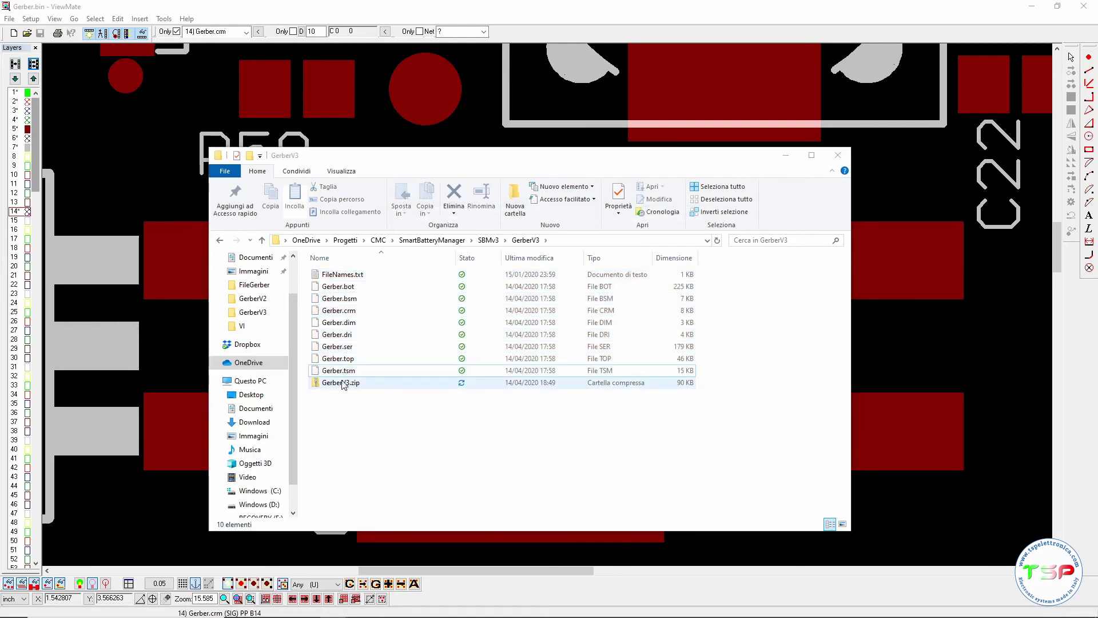
click(343, 275)
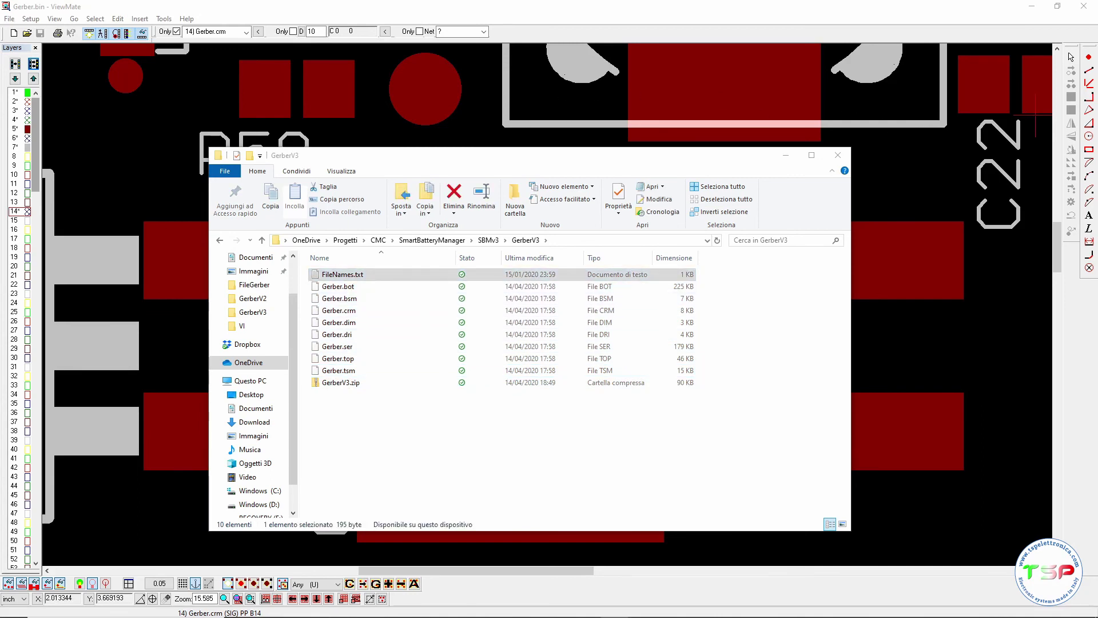
key(Return)
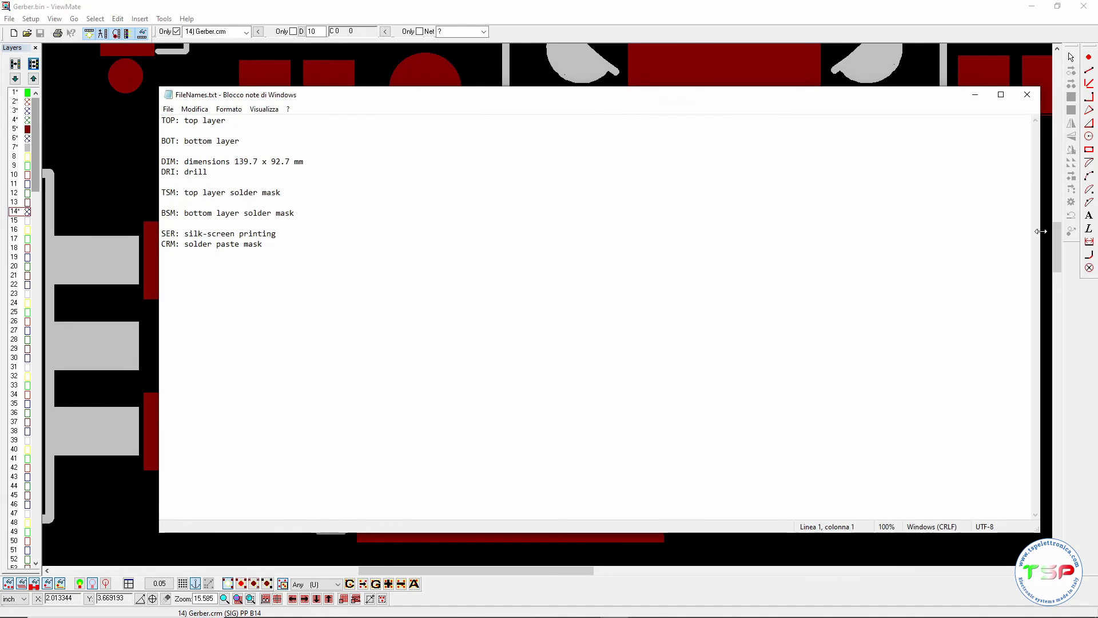
drag(1041, 233, 568, 236)
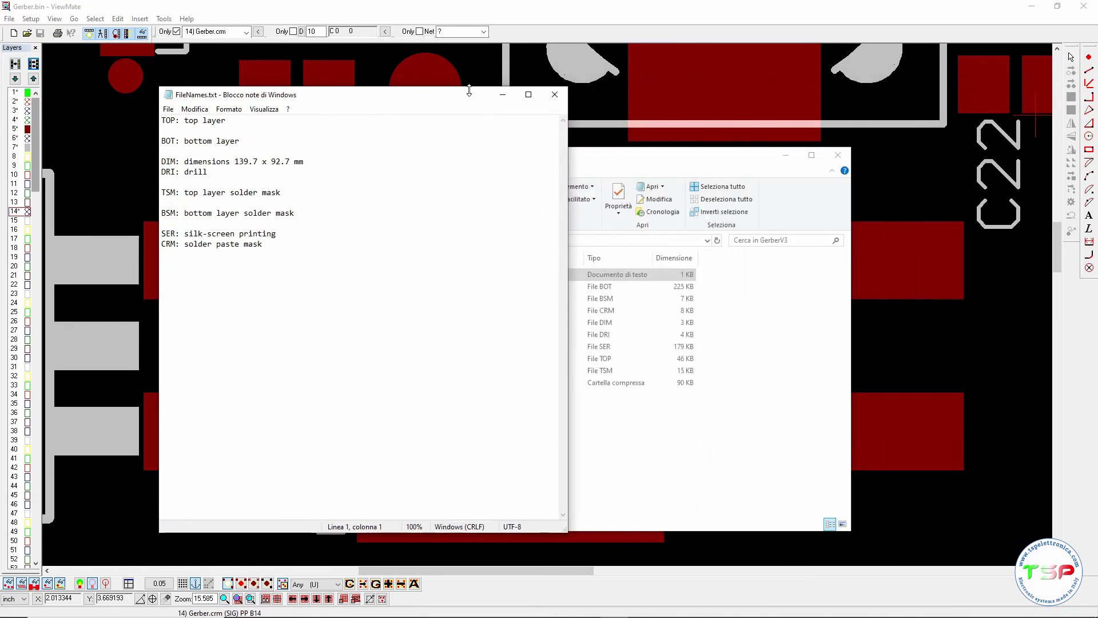
mouse_move(469, 87)
mouse_down()
mouse_move(470, 260)
mouse_move(856, 182)
mouse_up()
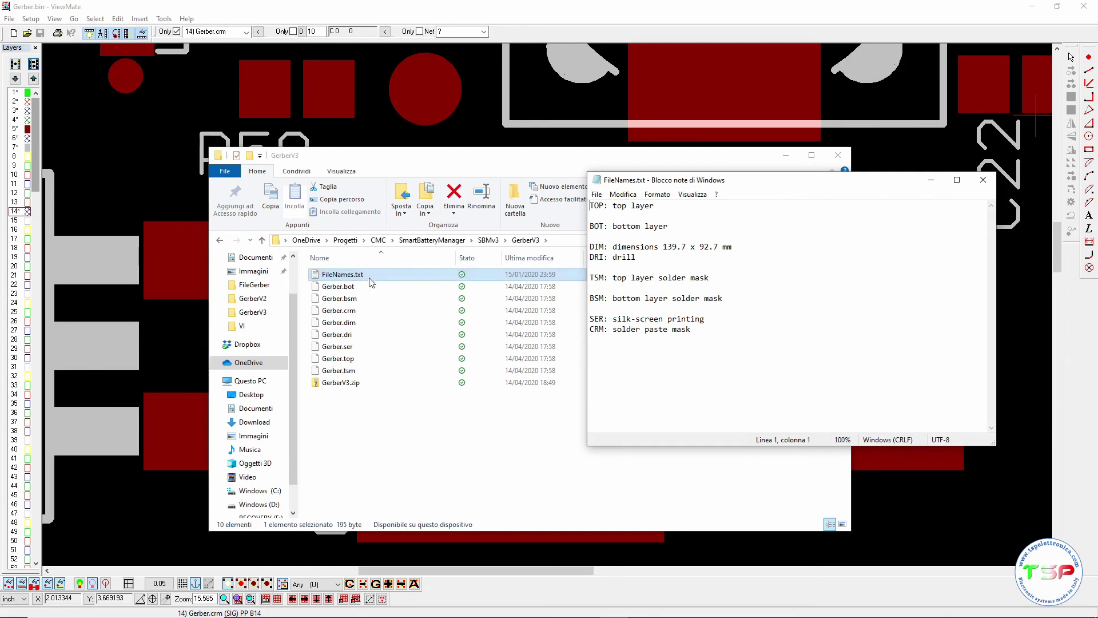
drag(617, 205, 651, 206)
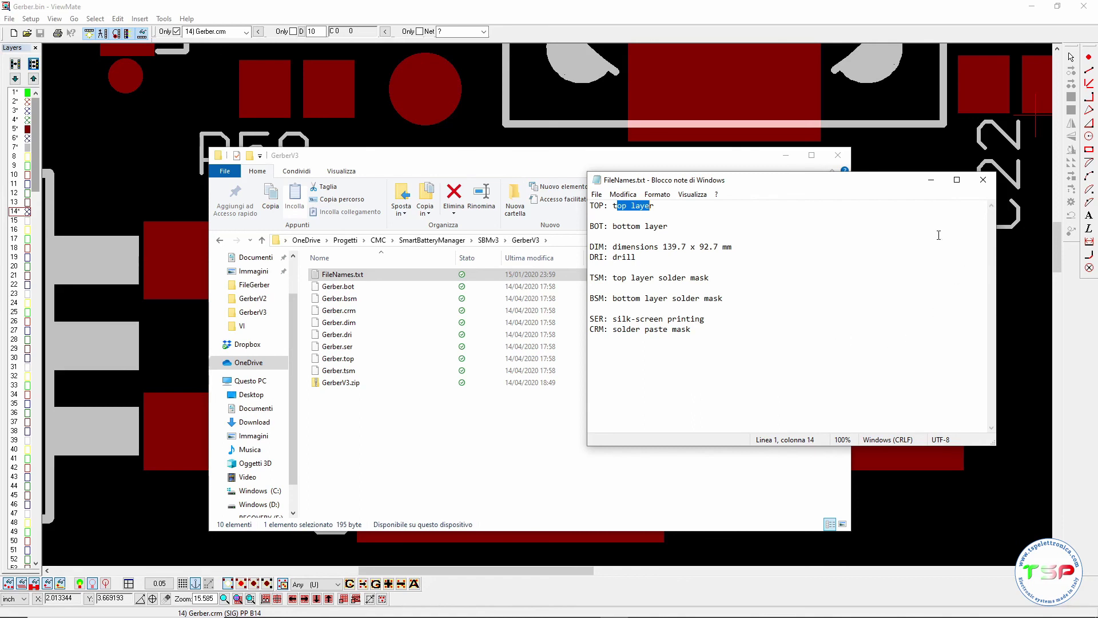
key(alt+F4)
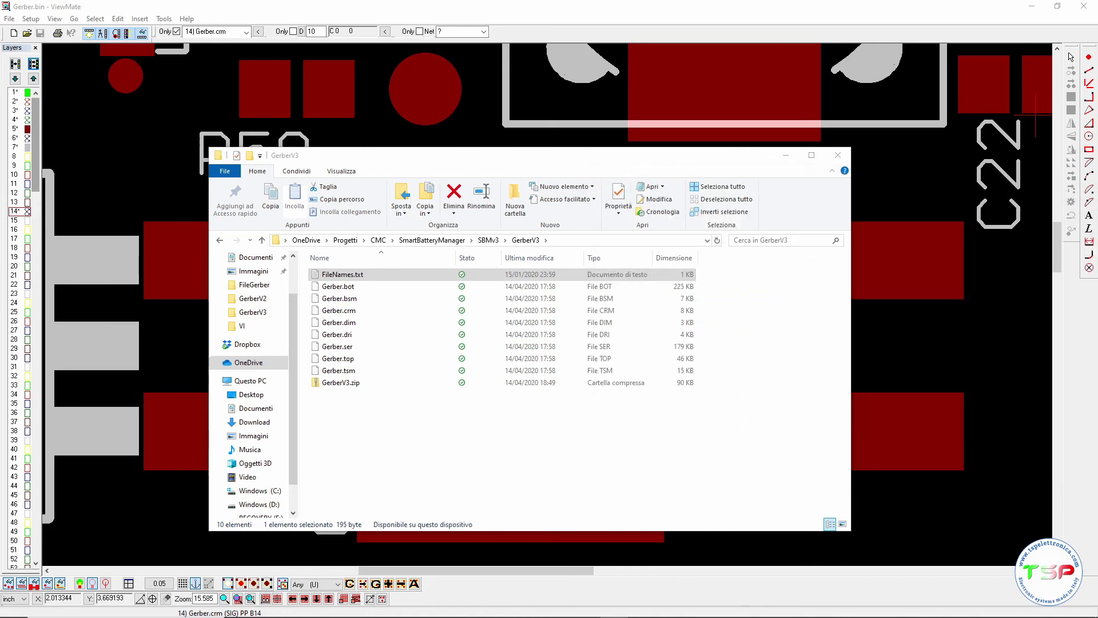